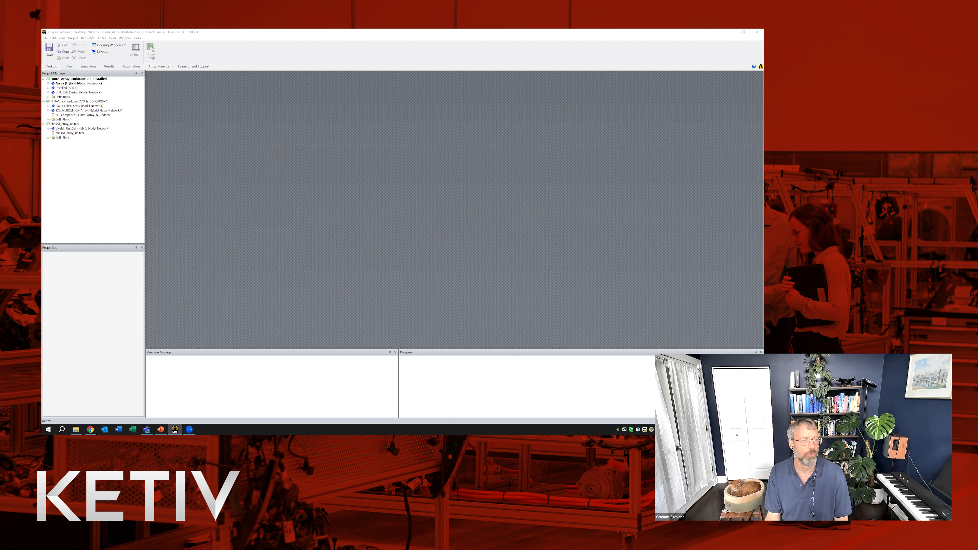
- Browse the installed example projects to the HFSS Antennas folder
{"action": "left_click", "coordinate": [45, 39]}
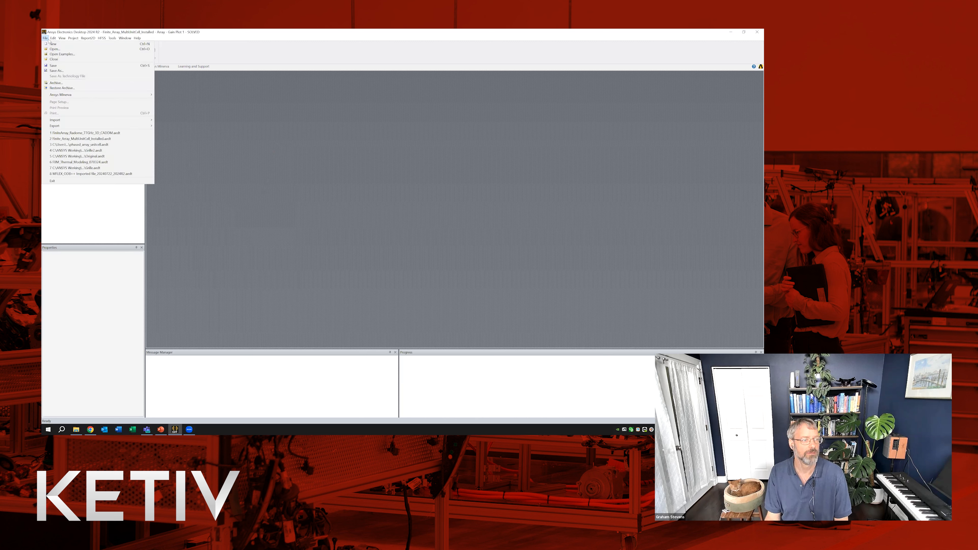
{"action": "left_click", "coordinate": [45, 39]}
{"action": "left_click", "coordinate": [45, 38]}
{"action": "left_click", "coordinate": [55, 49]}
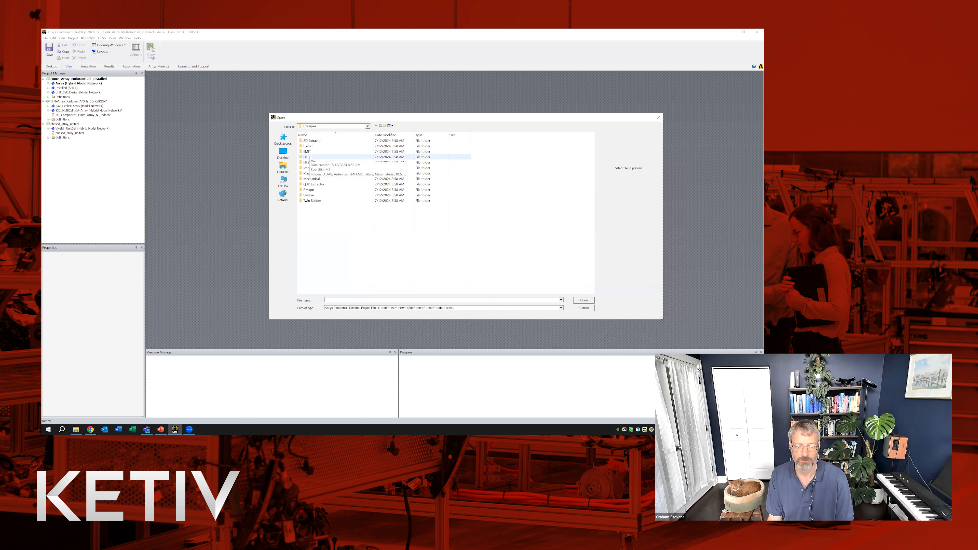
{"action": "double_click", "coordinate": [307, 157]}
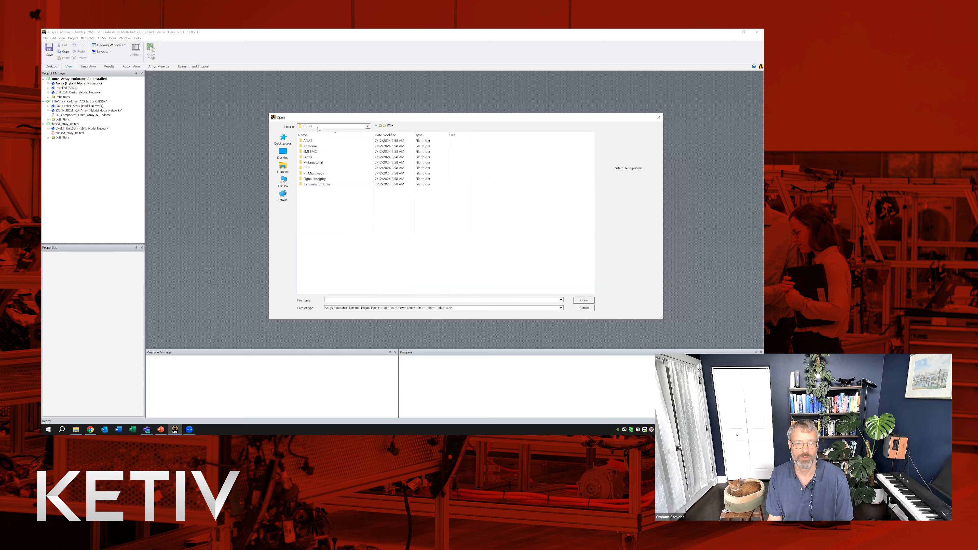
{"action": "left_click", "coordinate": [319, 128]}
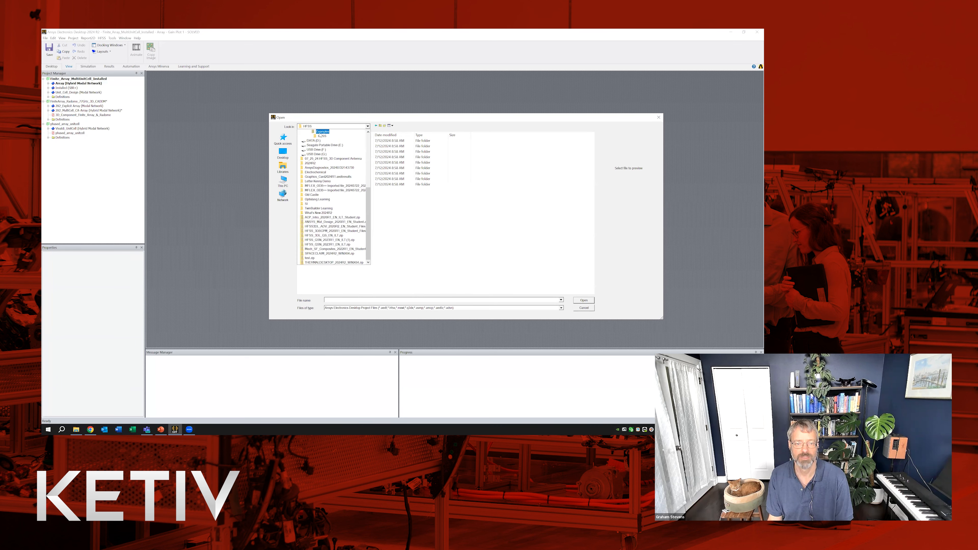
{"action": "left_click", "coordinate": [317, 136]}
{"action": "double_click", "coordinate": [307, 157]}
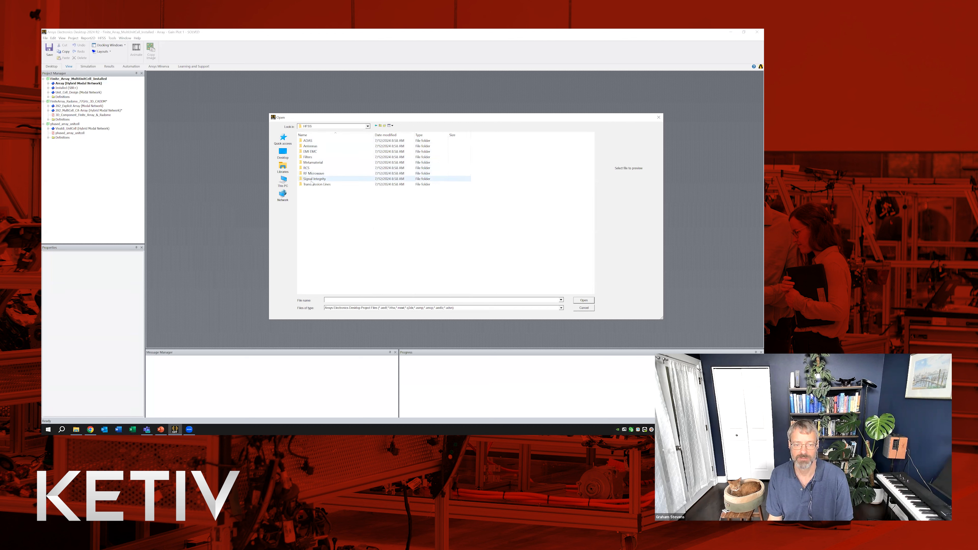
{"action": "double_click", "coordinate": [310, 146]}
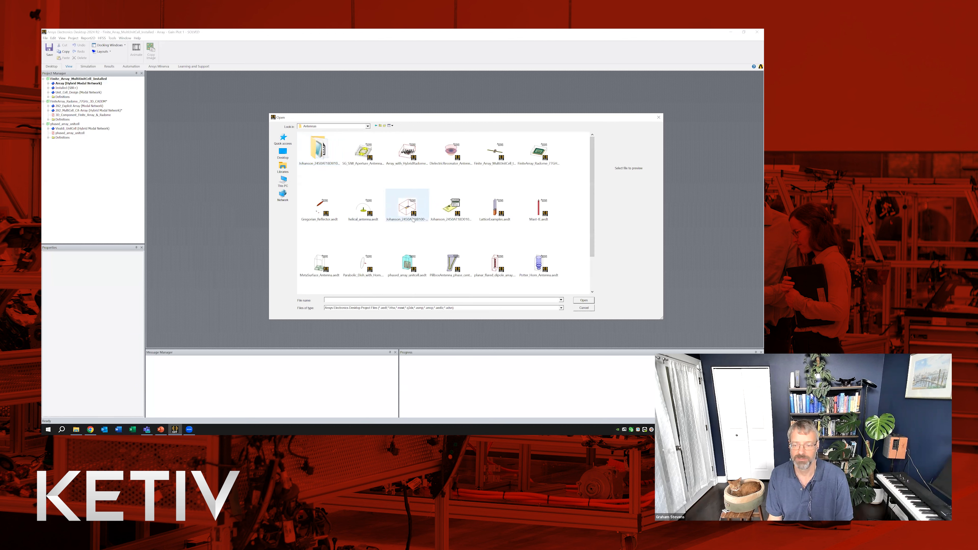
- Enlarge the file dialog to show all antenna examples, preview phased_array_unitcell.aedt, and close the dialog without opening anything
{"action": "left_click_drag", "start_coordinate": [435, 117], "coordinate": [367, 85]}
{"action": "left_click_drag", "start_coordinate": [595, 286], "coordinate": [693, 325]}
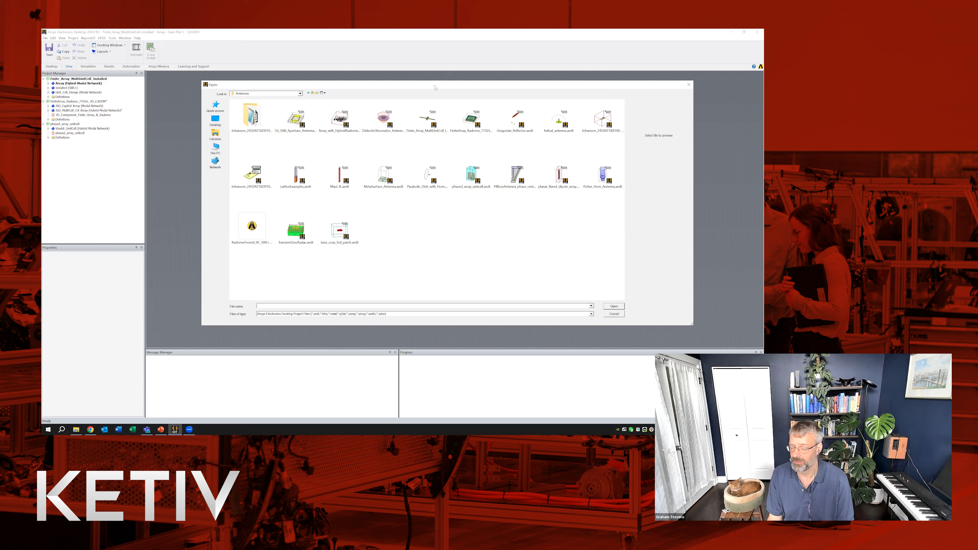
{"action": "left_click_drag", "start_coordinate": [434, 87], "coordinate": [422, 87]}
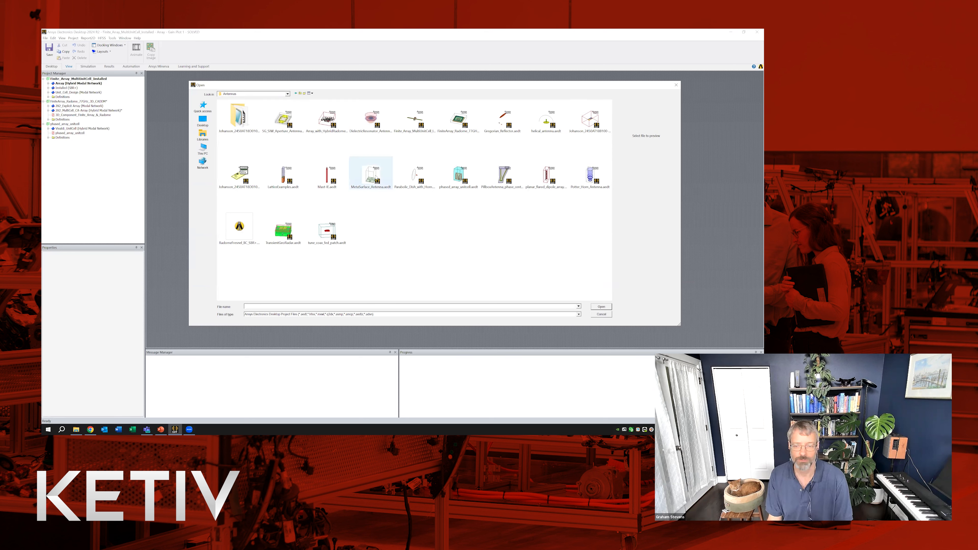
{"action": "left_click", "coordinate": [455, 178]}
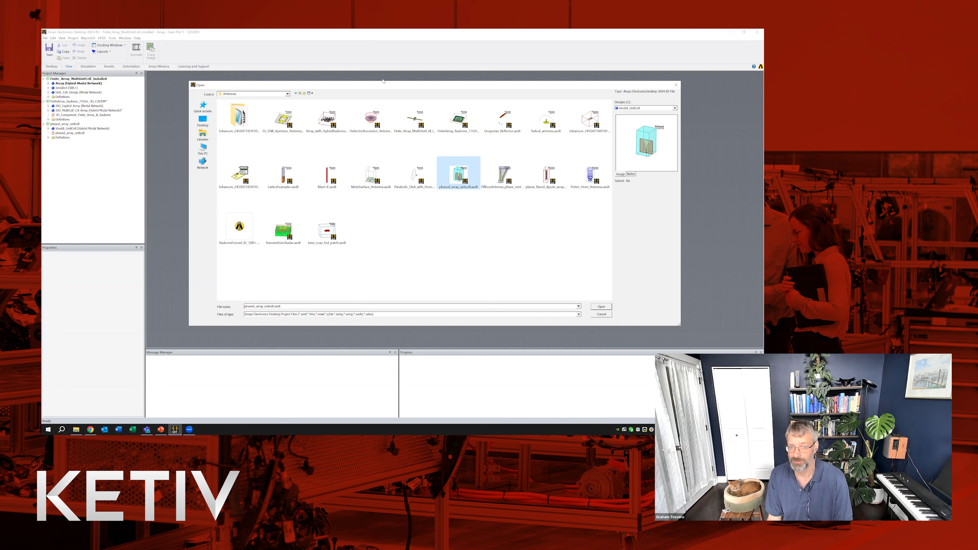
{"action": "left_click_drag", "start_coordinate": [378, 85], "coordinate": [360, 85]}
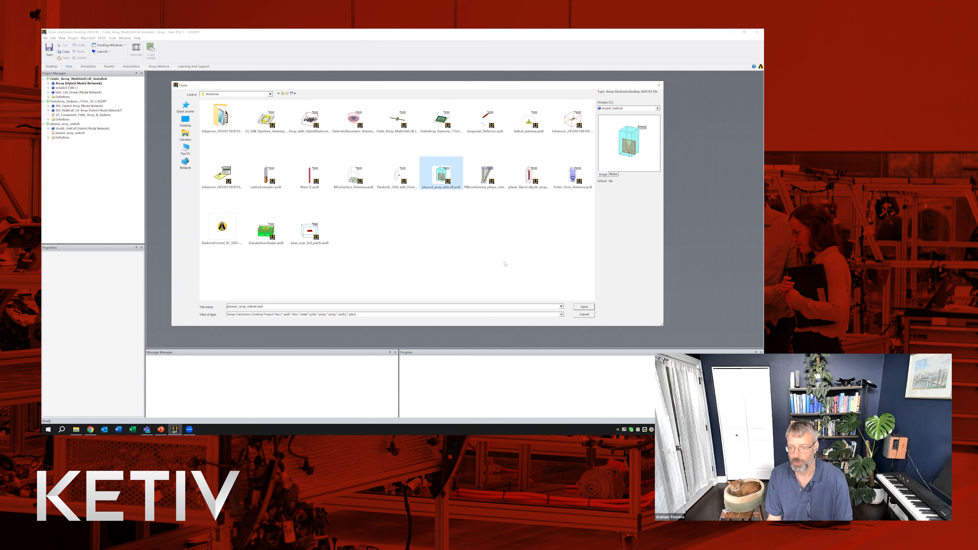
{"action": "left_click", "coordinate": [582, 314]}
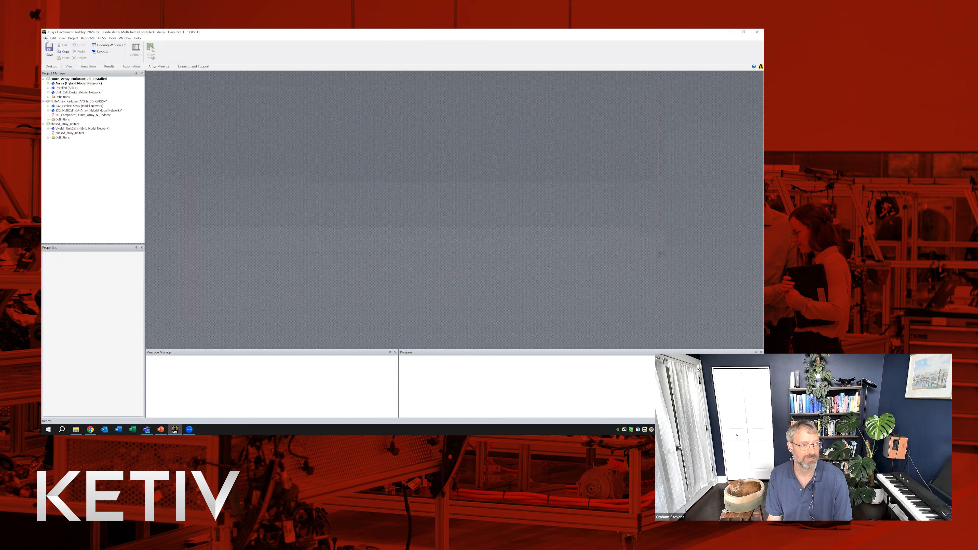
- Open the Vivaldi_UnitCell design from the already loaded phased_array_unitcell project in the 3D modeler
{"action": "left_click", "coordinate": [45, 38]}
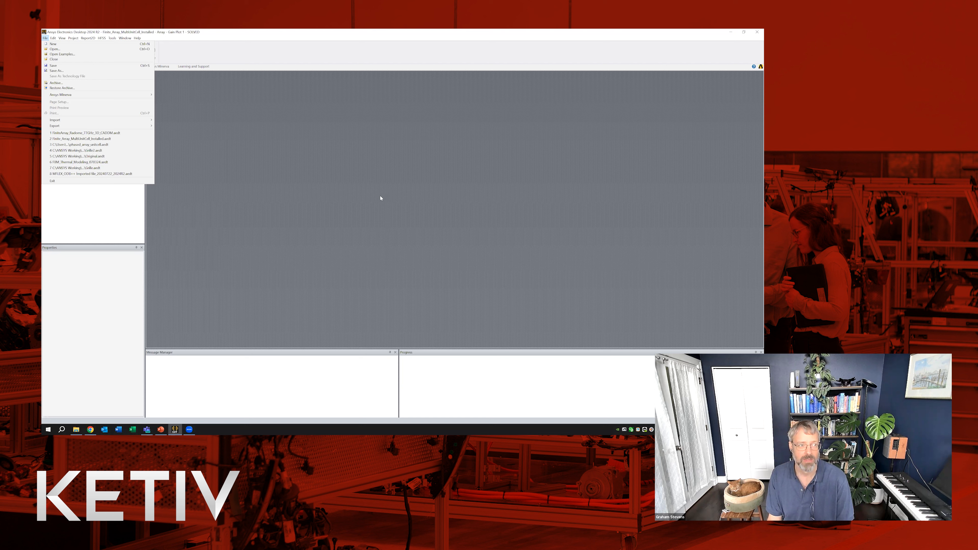
{"action": "left_click", "coordinate": [377, 196]}
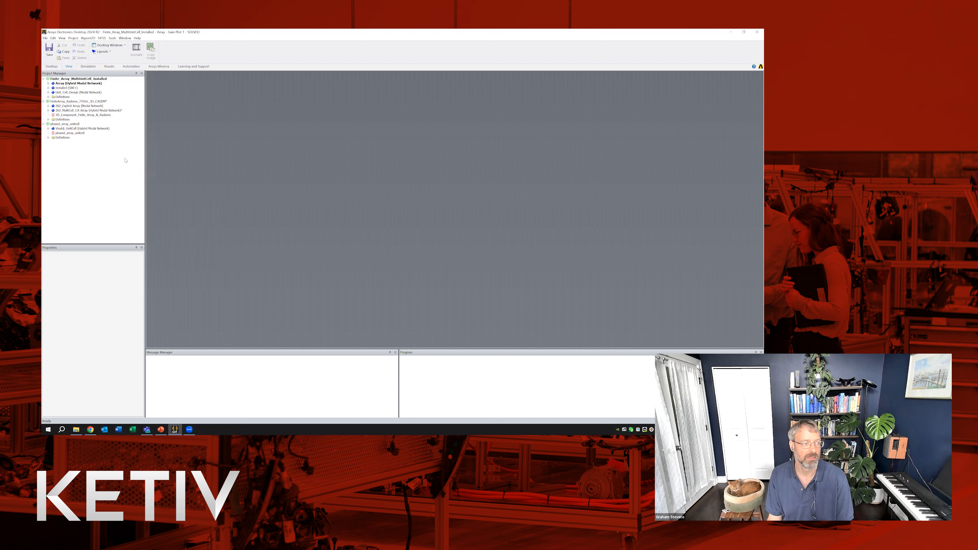
{"action": "double_click", "coordinate": [57, 125]}
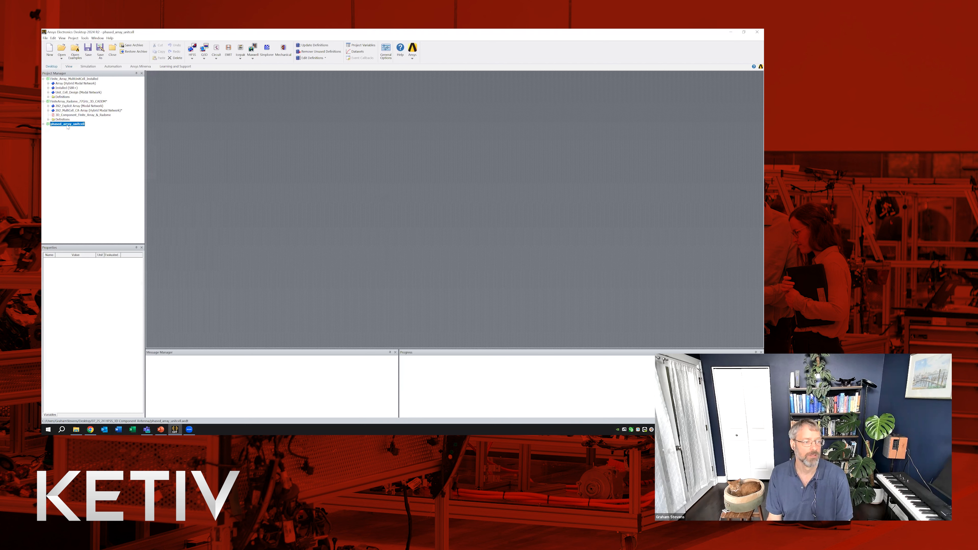
{"action": "left_click", "coordinate": [44, 124]}
{"action": "double_click", "coordinate": [62, 129]}
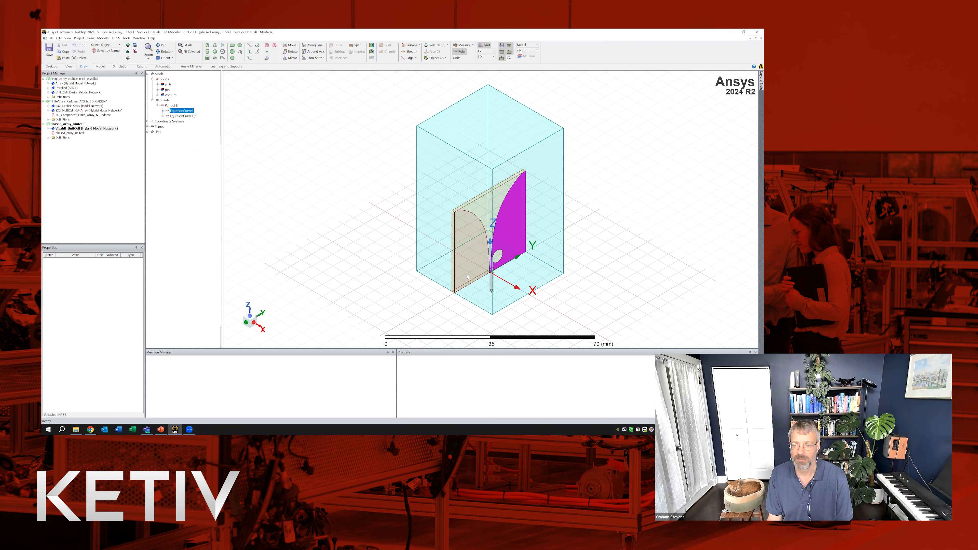
- Expand the Vivaldi_UnitCell design and the model's solids and sheets to examine how the unit cell is built
{"action": "scroll", "coordinate": [515, 311], "scroll_direction": "up", "scroll_amount": 1}
{"action": "scroll", "coordinate": [515, 311], "scroll_direction": "up", "scroll_amount": 3}
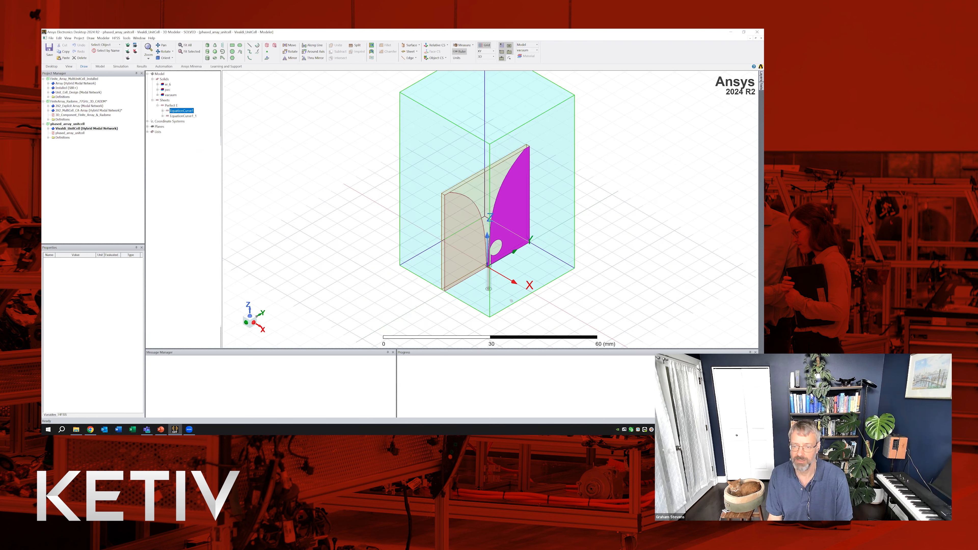
{"action": "middle_click_drag", "start_coordinate": [508, 302], "coordinate": [496, 299]}
{"action": "left_click", "coordinate": [48, 128]}
{"action": "left_click", "coordinate": [157, 84]}
{"action": "left_click", "coordinate": [158, 95]}
{"action": "left_click", "coordinate": [158, 105]}
{"action": "double_click", "coordinate": [173, 116]}
{"action": "left_click", "coordinate": [171, 132]}
{"action": "left_click", "coordinate": [174, 138]}
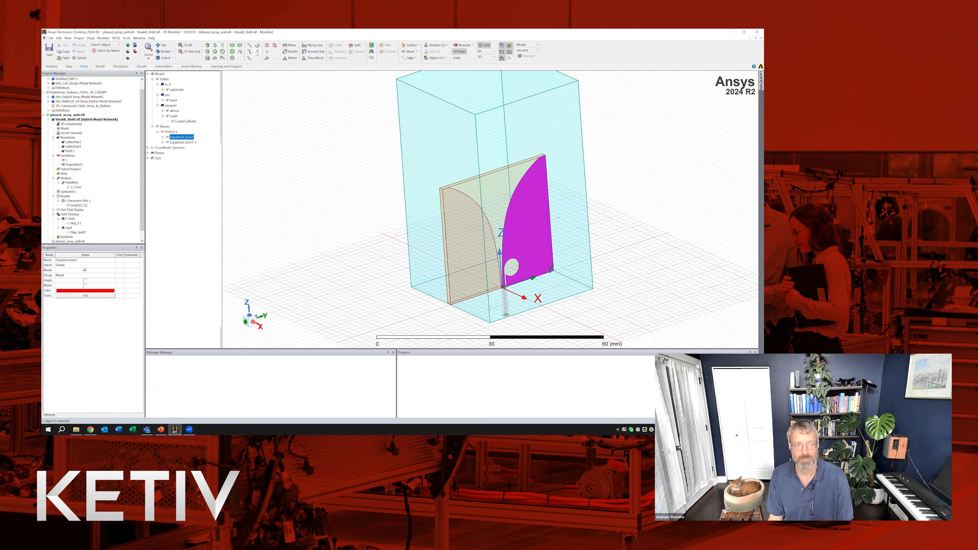
- Examine the mirrored equation-curve sheet's history and the Perfect E sheet group of the unit cell
{"action": "left_click", "coordinate": [163, 143]}
{"action": "left_click", "coordinate": [183, 143]}
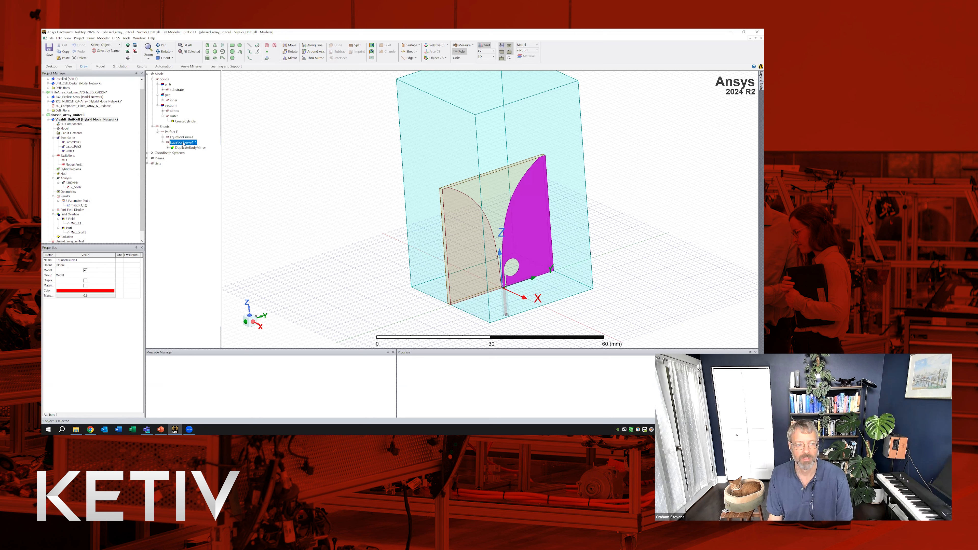
{"action": "left_click", "coordinate": [171, 131]}
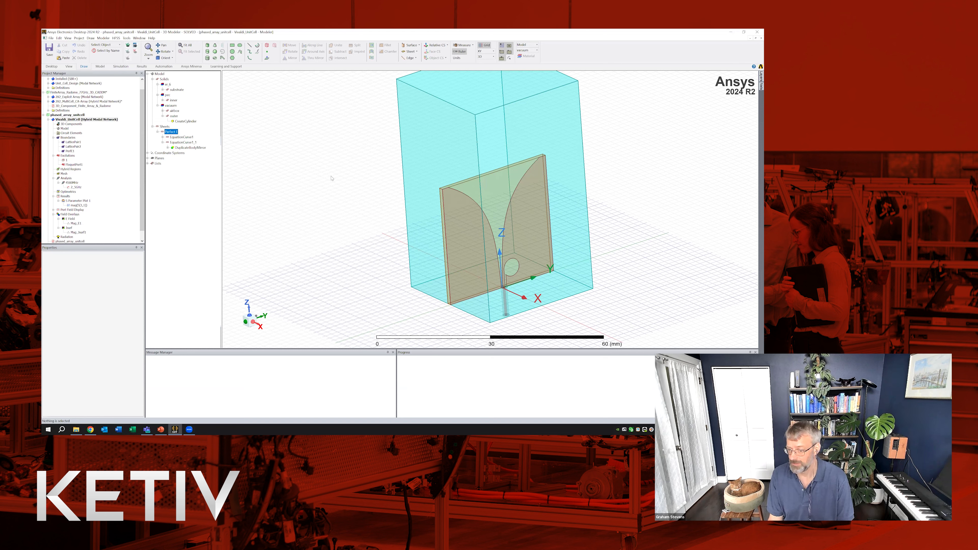
{"action": "scroll", "coordinate": [401, 221], "scroll_direction": "down", "scroll_amount": 2}
{"action": "middle_click_drag", "start_coordinate": [385, 215], "coordinate": [177, 178]}
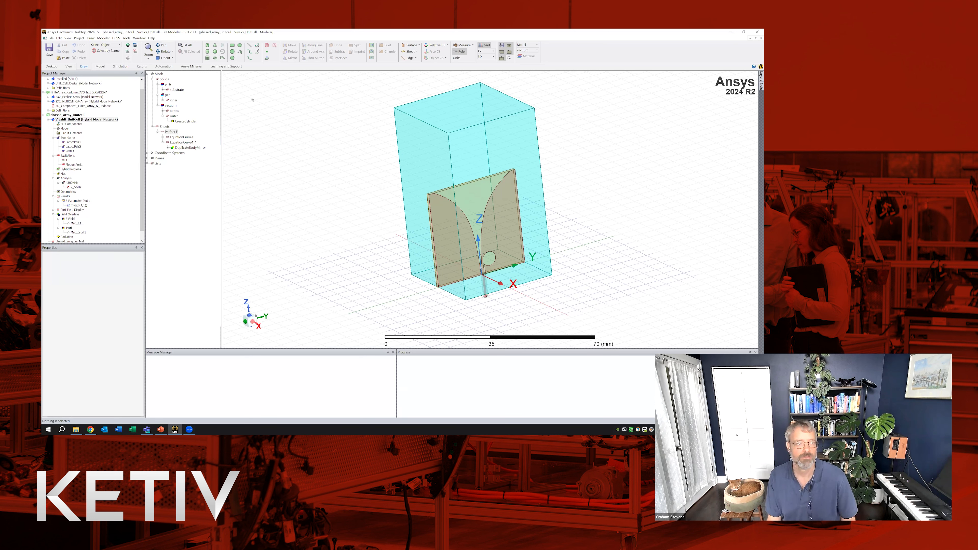
- Switch to face selection, select two opposite side faces of the surrounding box, and view the Coupled boundary options without assigning one
{"action": "left_click", "coordinate": [119, 45]}
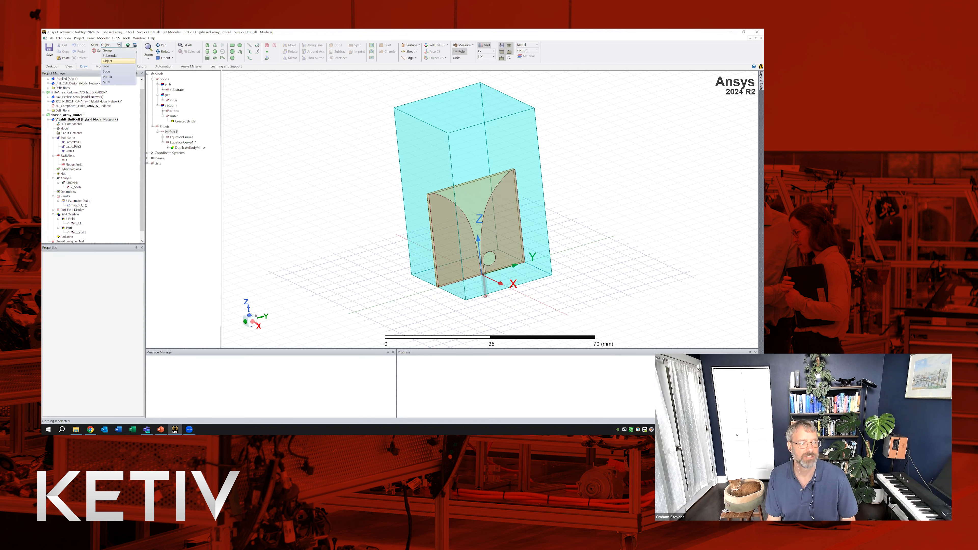
{"action": "left_click", "coordinate": [116, 60]}
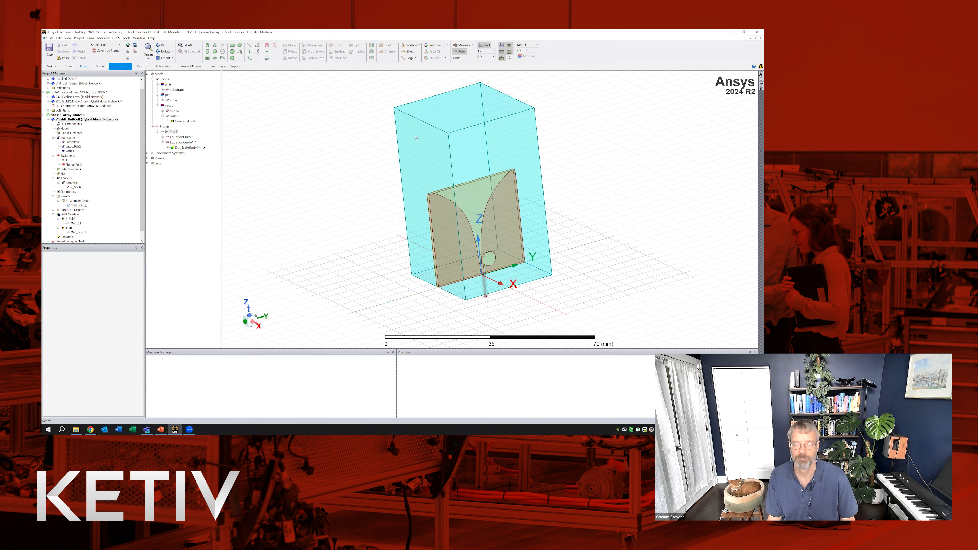
{"action": "left_click", "coordinate": [463, 161]}
{"action": "left_click_drag", "start_coordinate": [462, 162], "coordinate": [535, 136], "text": "alt"}
{"action": "left_click", "coordinate": [535, 136], "text": "ctrl"}
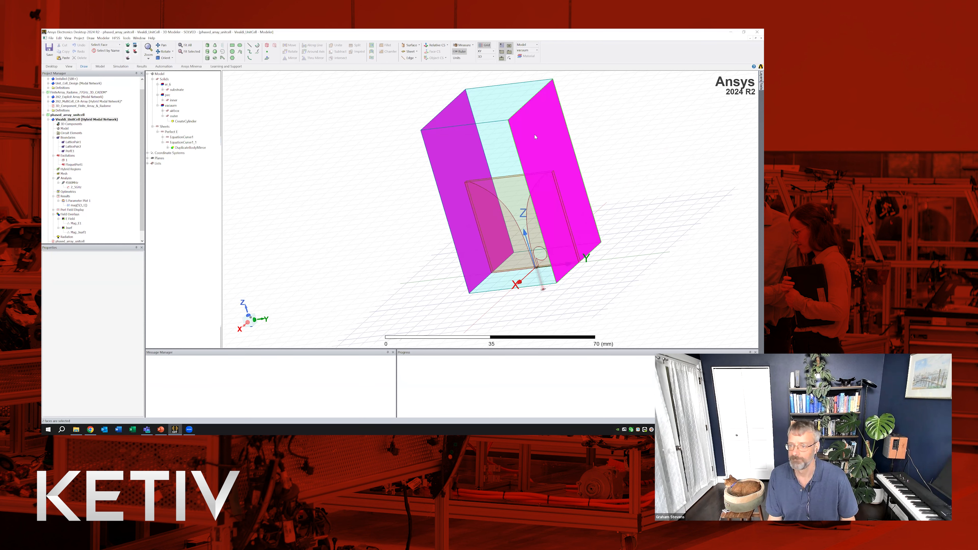
{"action": "right_click", "coordinate": [534, 136]}
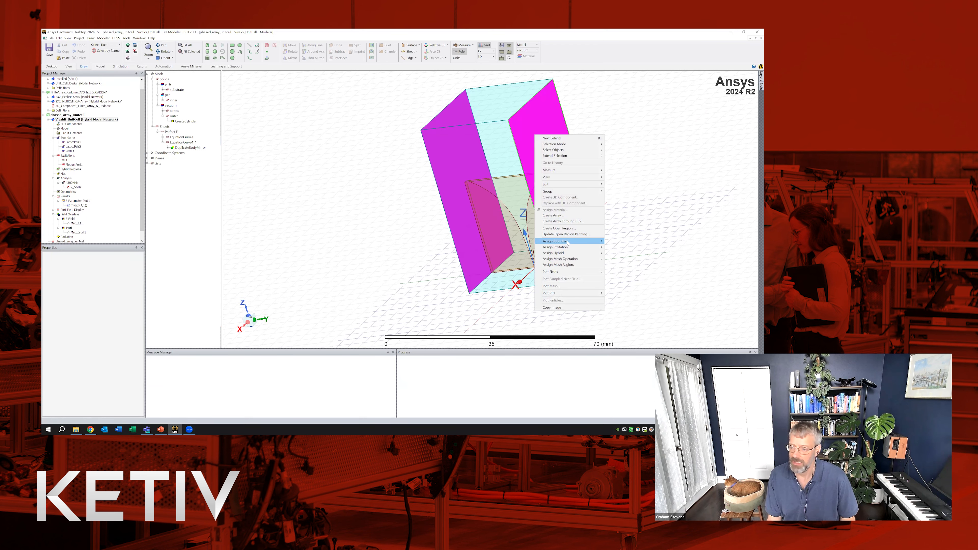
{"action": "mouse_move", "coordinate": [567, 242]}
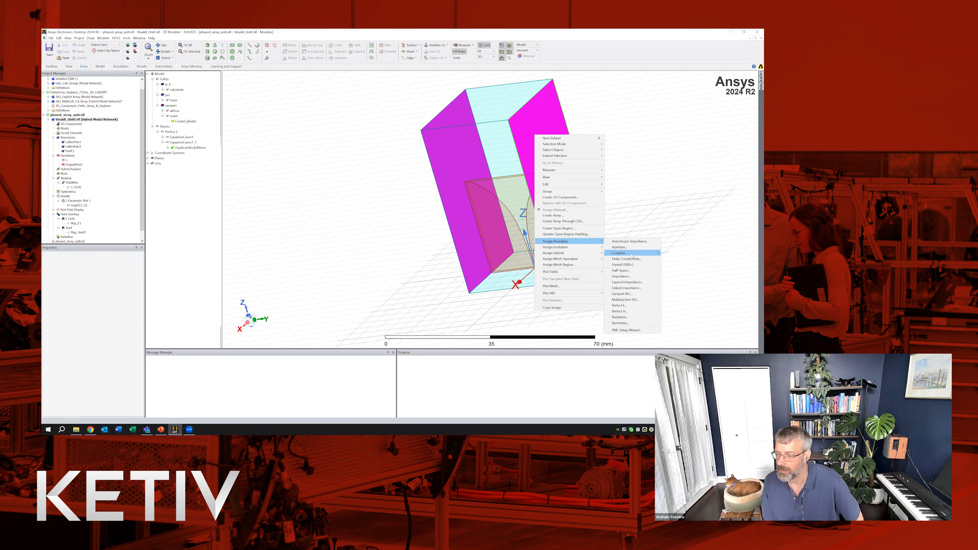
{"action": "mouse_move", "coordinate": [631, 254]}
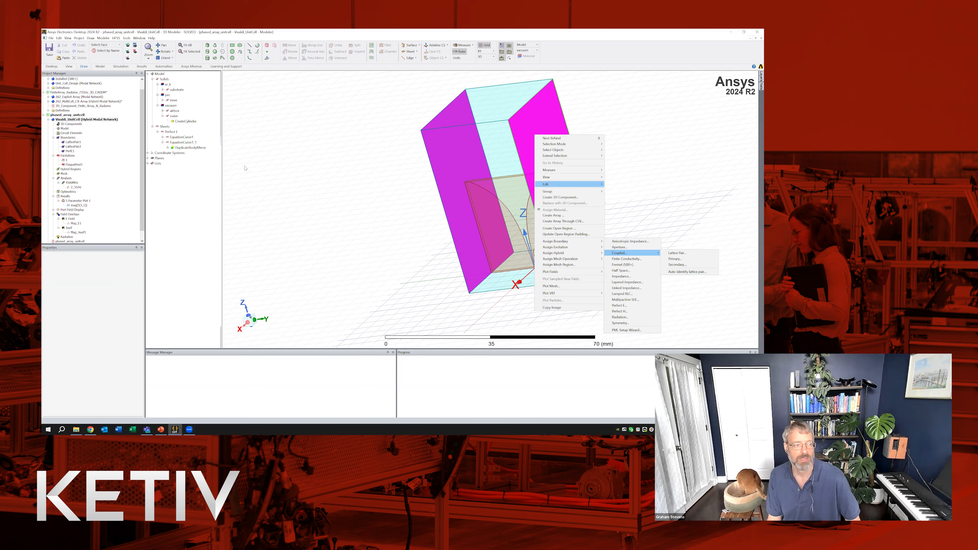
{"action": "left_click", "coordinate": [314, 174]}
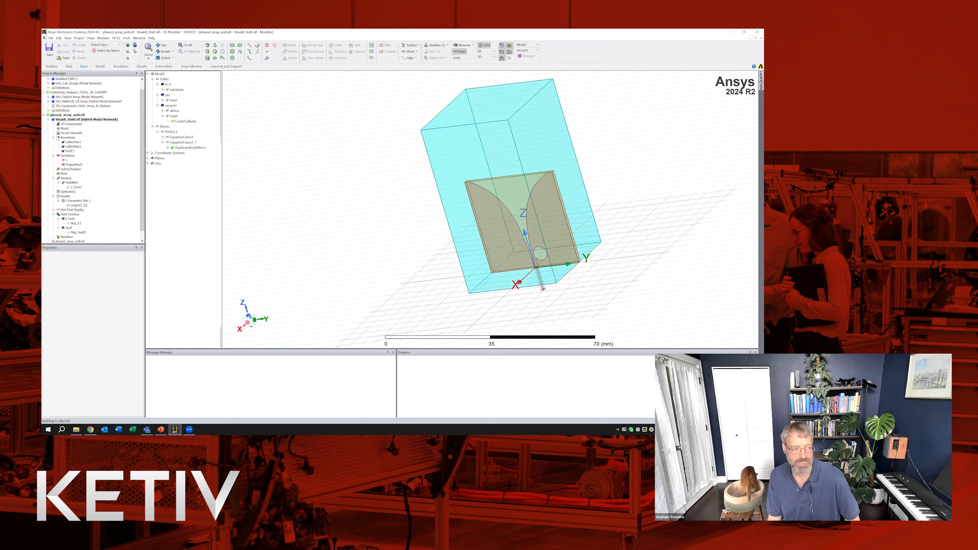
- Highlight the design's two lattice pair boundaries and its Perfect E boundary in the model to examine where they are assigned
{"action": "left_click", "coordinate": [79, 143]}
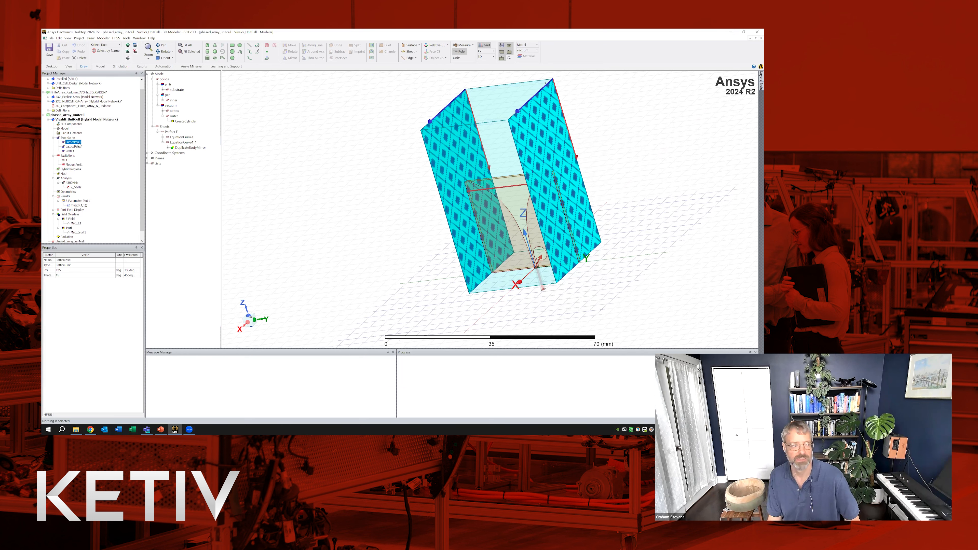
{"action": "left_click", "coordinate": [76, 147]}
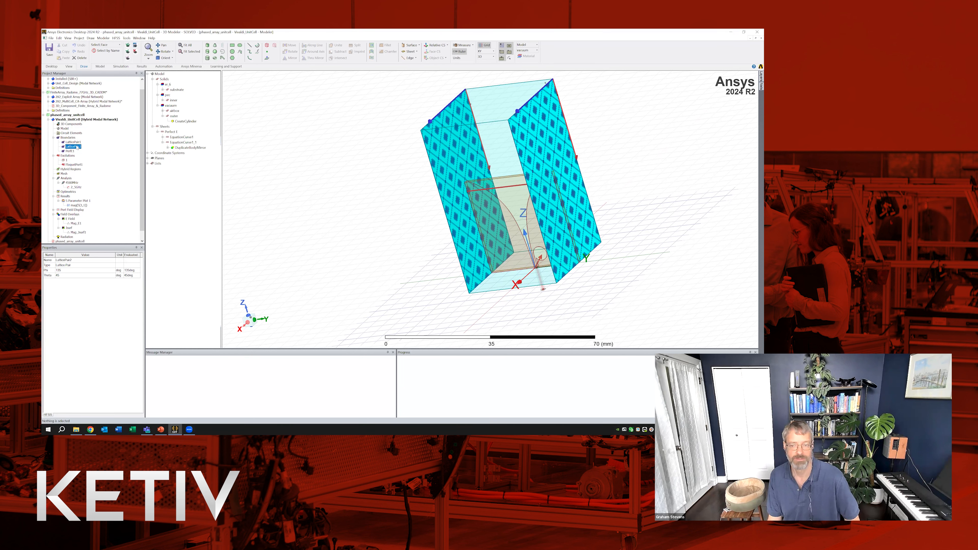
{"action": "left_click", "coordinate": [72, 151]}
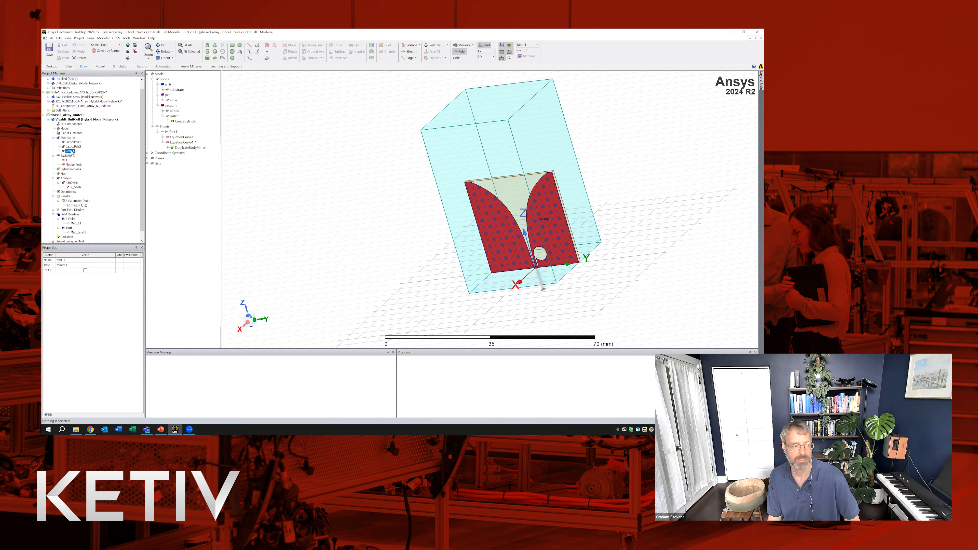
{"action": "middle_click_drag", "start_coordinate": [409, 176], "coordinate": [323, 175]}
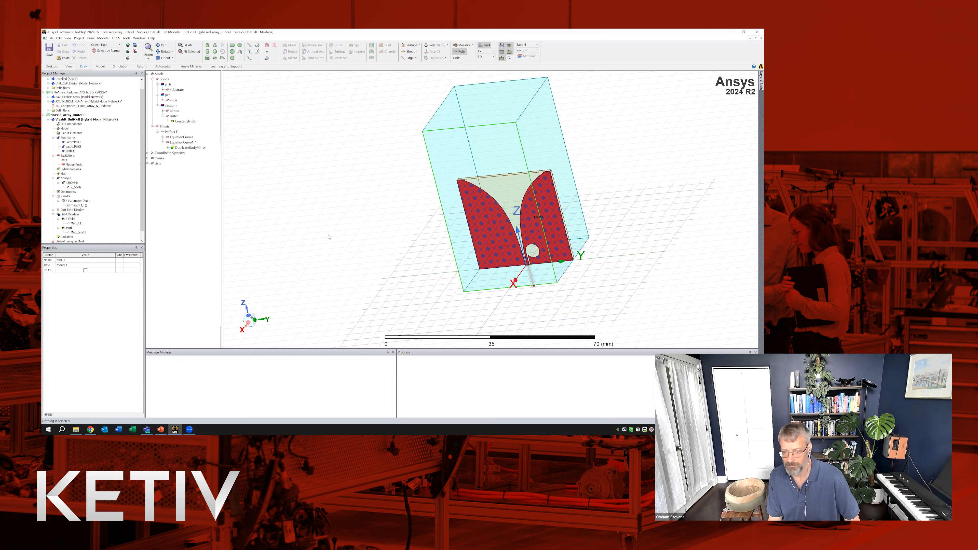
- Examine wave port excitation 1 at the coaxial feed under the unit cell
{"action": "left_click", "coordinate": [66, 161]}
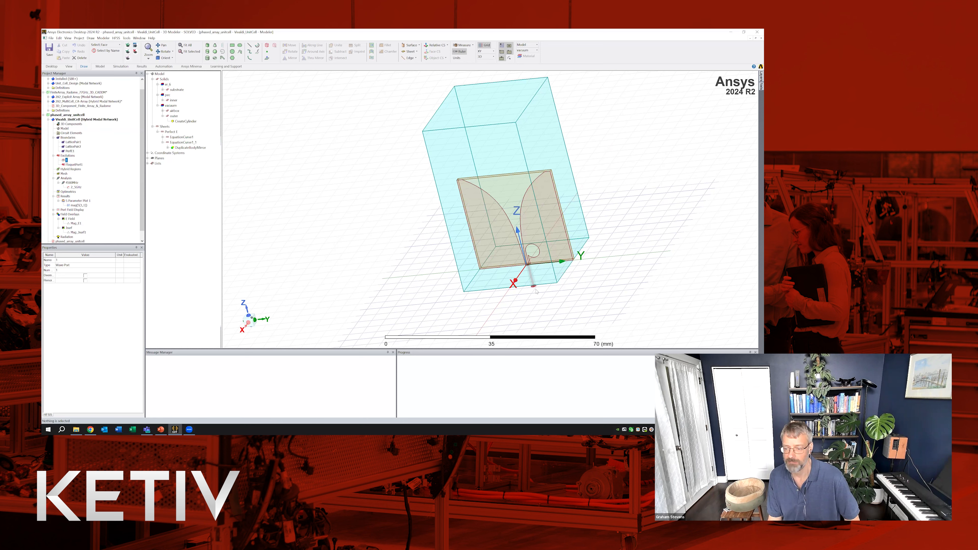
{"action": "scroll", "coordinate": [536, 291], "scroll_direction": "up", "scroll_amount": 4}
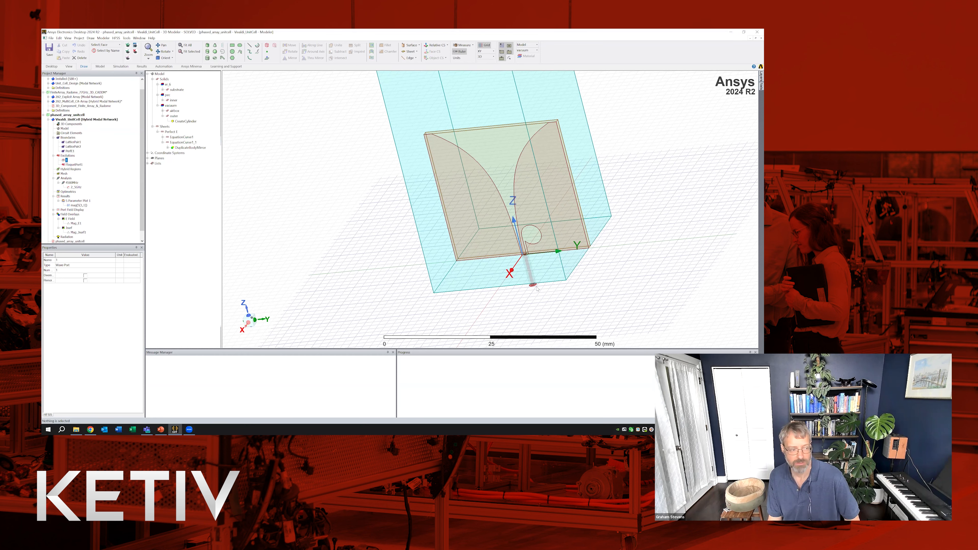
{"action": "scroll", "coordinate": [258, 173], "scroll_direction": "down", "scroll_amount": 5}
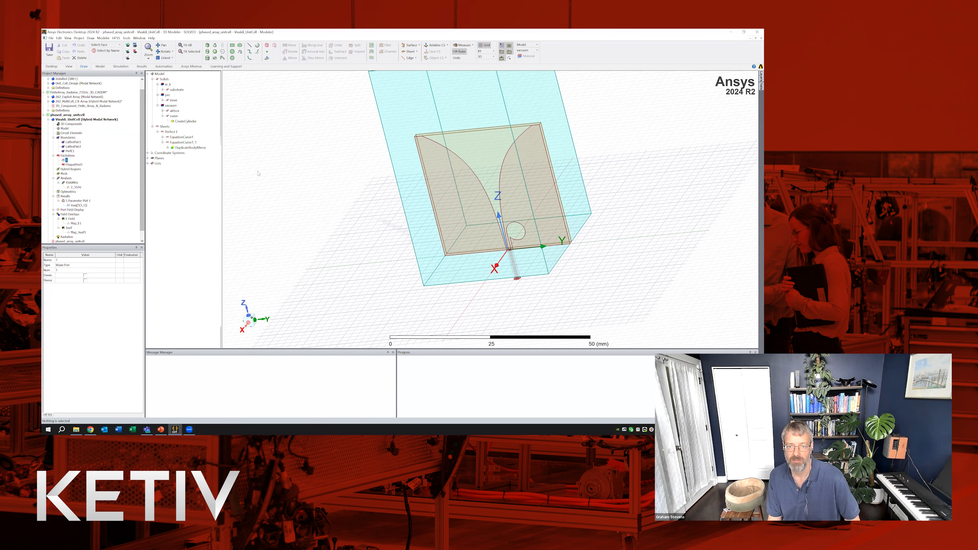
{"action": "scroll", "coordinate": [256, 83], "scroll_direction": "up", "scroll_amount": 3}
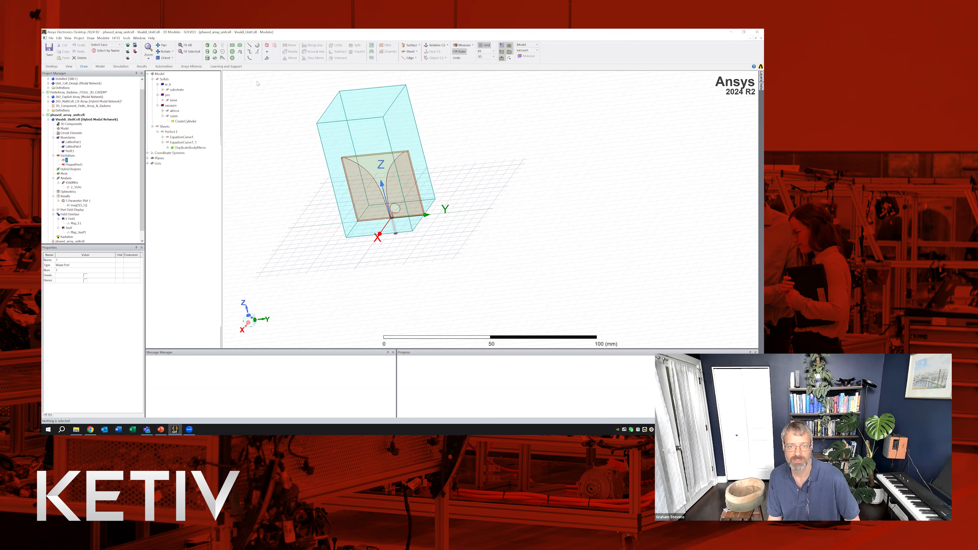
- Highlight the Floquet port, and review the 4500MHz driven solution setup's general, mesh/solution, adaptive and advanced options without changing them
{"action": "left_click", "coordinate": [73, 164]}
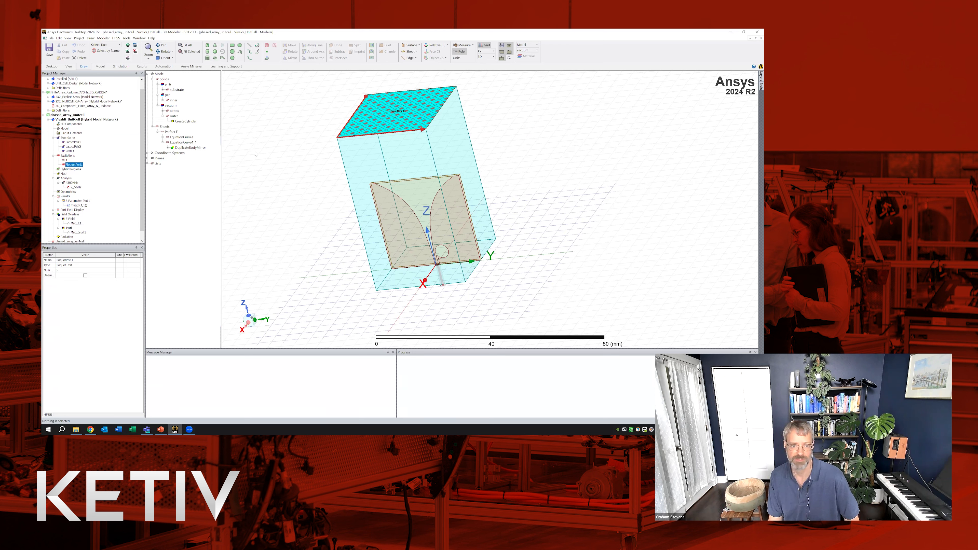
{"action": "left_click", "coordinate": [72, 183]}
{"action": "right_click", "coordinate": [72, 183]}
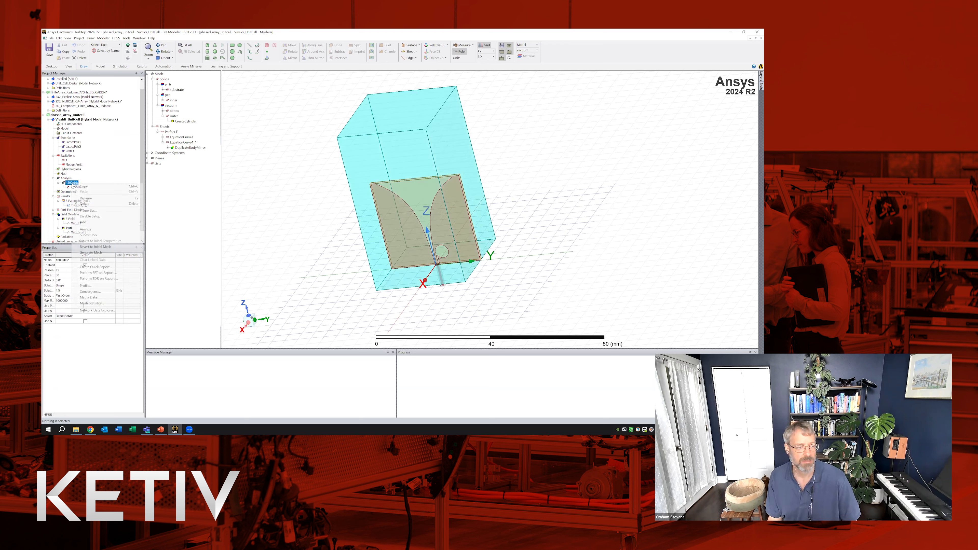
{"action": "left_click", "coordinate": [87, 210]}
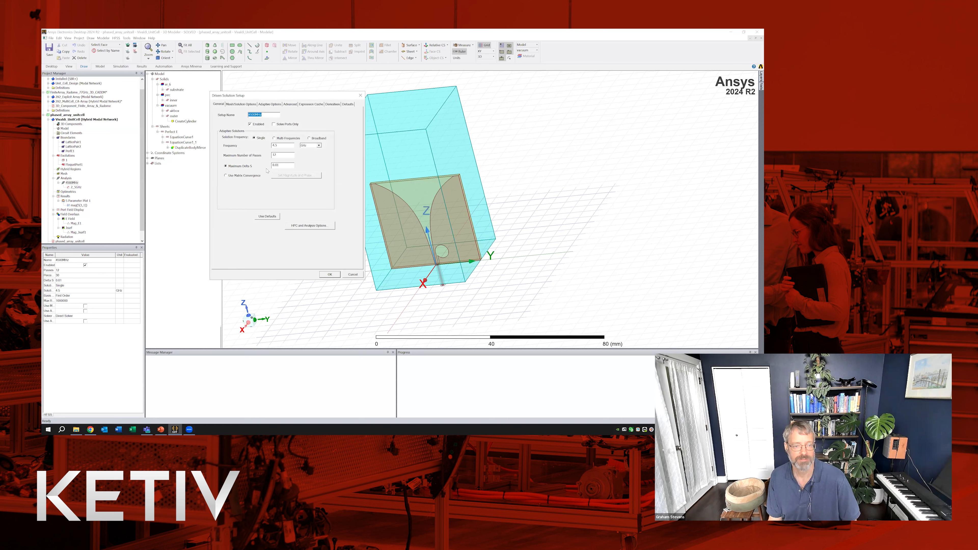
{"action": "left_click", "coordinate": [239, 105]}
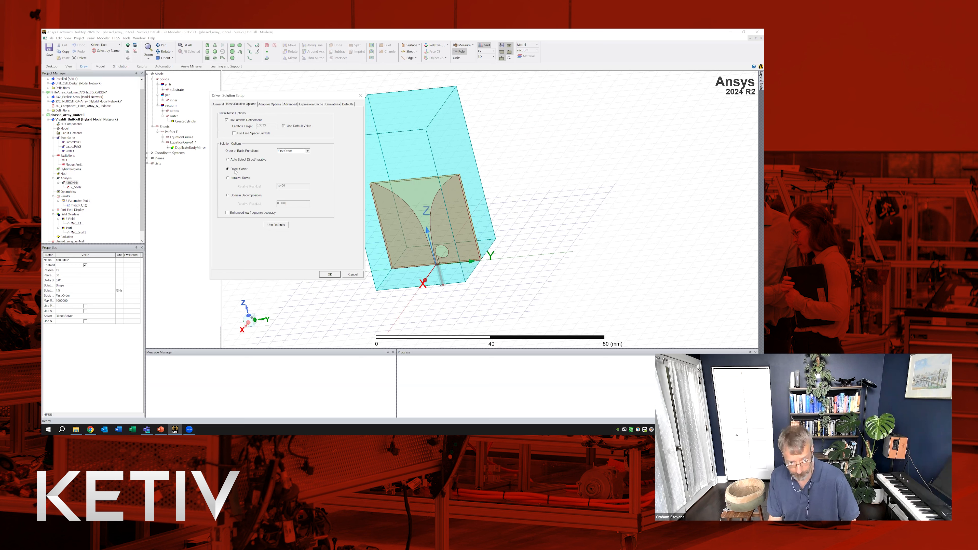
{"action": "left_click", "coordinate": [268, 104]}
{"action": "left_click", "coordinate": [293, 105]}
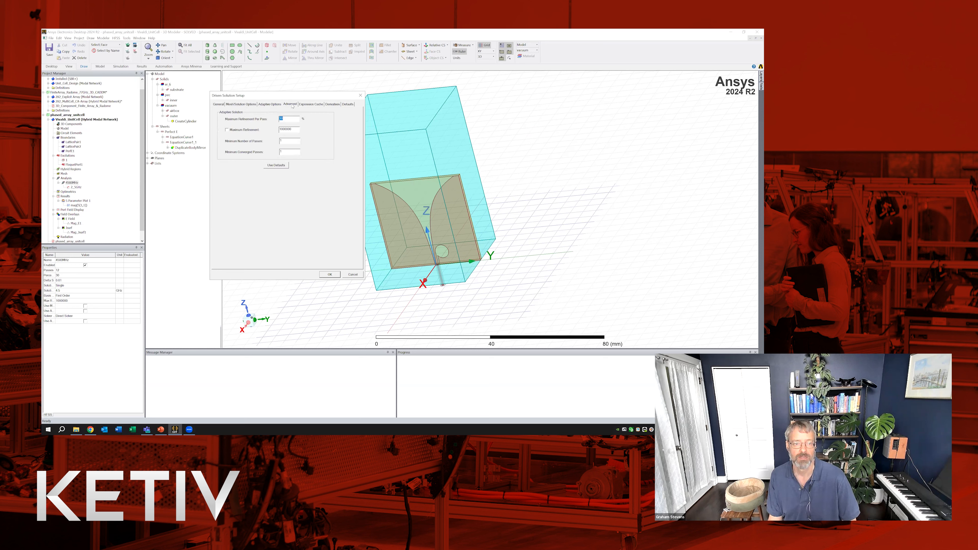
{"action": "left_click", "coordinate": [352, 274]}
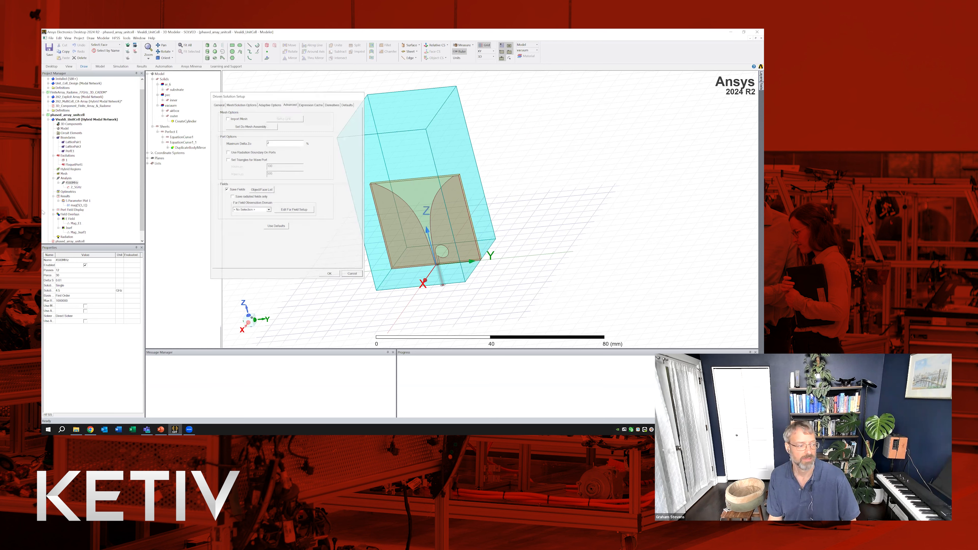
- View the unit cell's S Parameter Plot 1 and its E Field and Jsurf overlays on the model
{"action": "left_click", "coordinate": [78, 201]}
{"action": "double_click", "coordinate": [78, 200]}
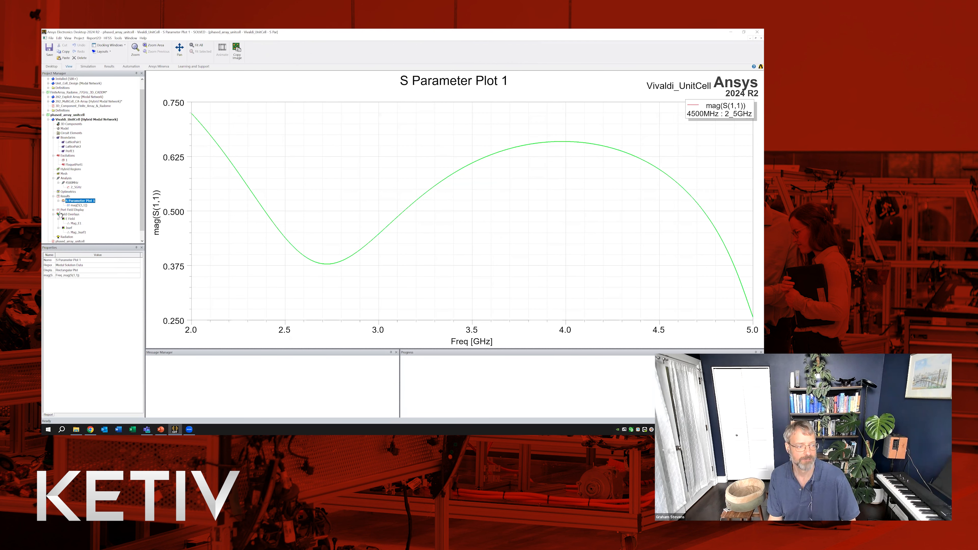
{"action": "double_click", "coordinate": [70, 219]}
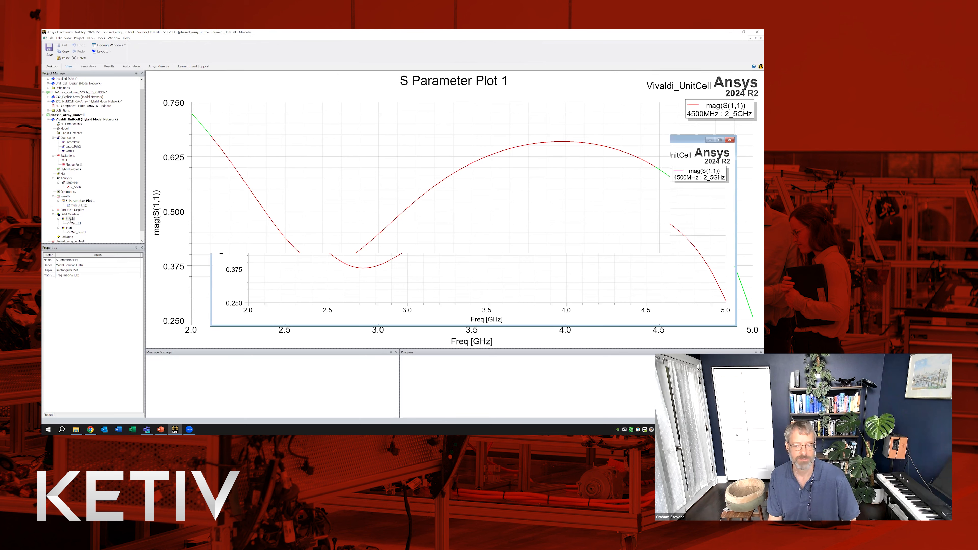
{"action": "middle_click_drag", "start_coordinate": [432, 270], "coordinate": [417, 270]}
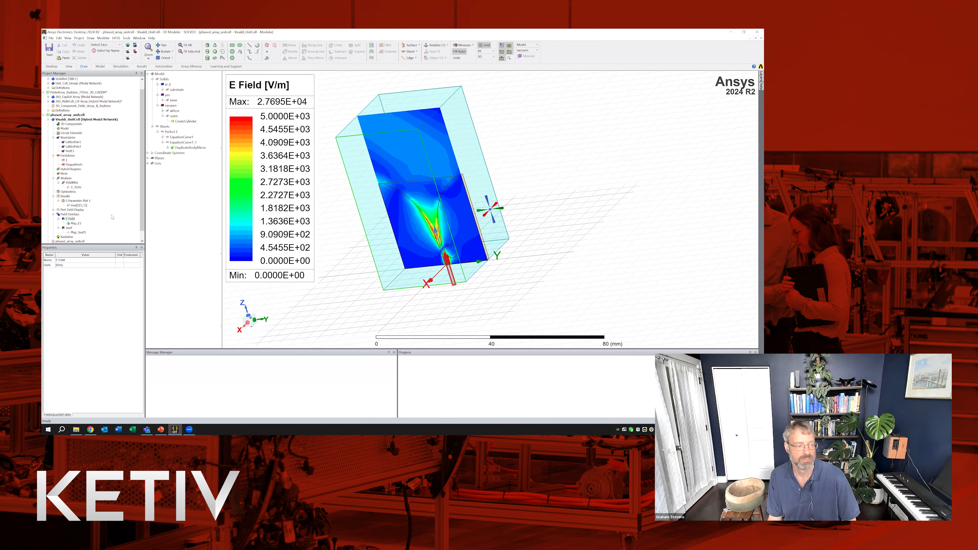
{"action": "left_click", "coordinate": [70, 228]}
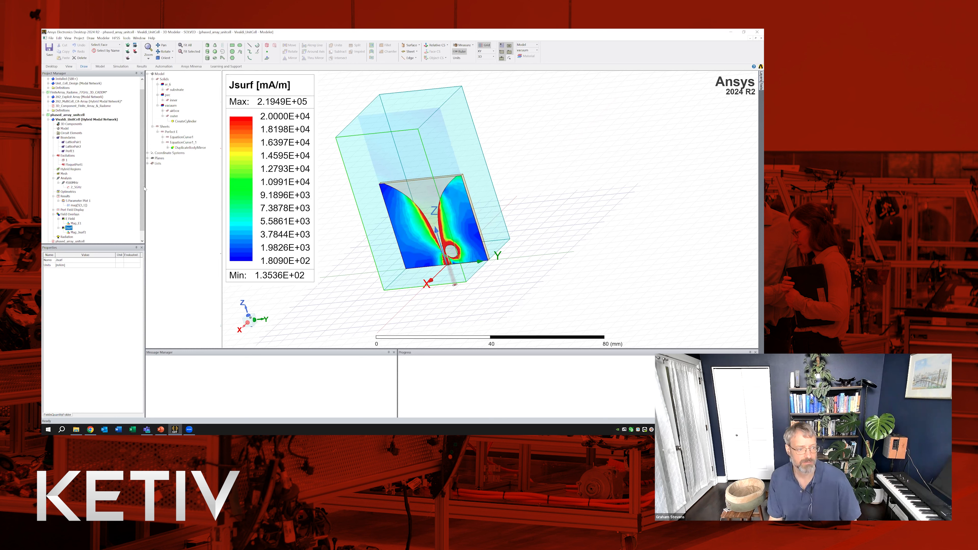
{"action": "left_click_drag", "start_coordinate": [142, 187], "coordinate": [138, 189]}
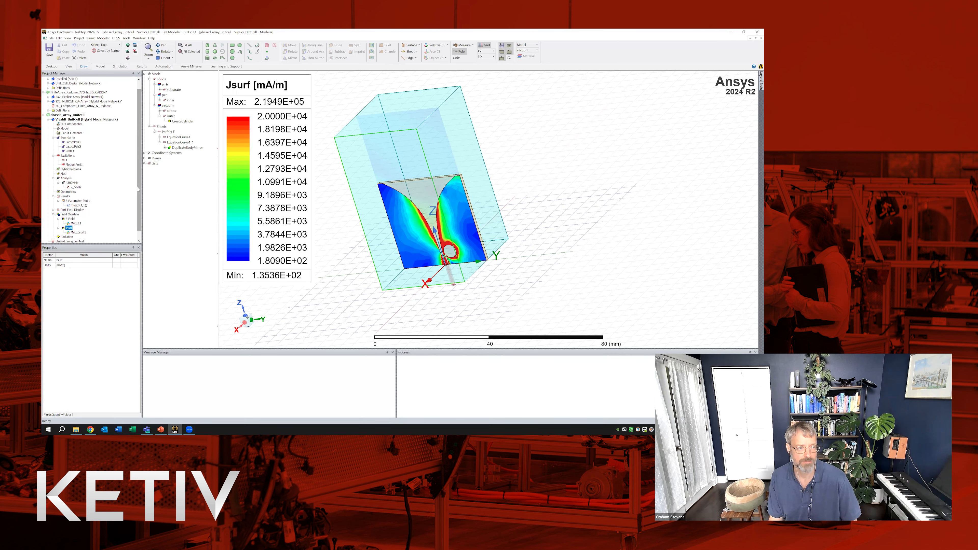
{"action": "scroll", "coordinate": [139, 188], "scroll_direction": "down", "scroll_amount": 1}
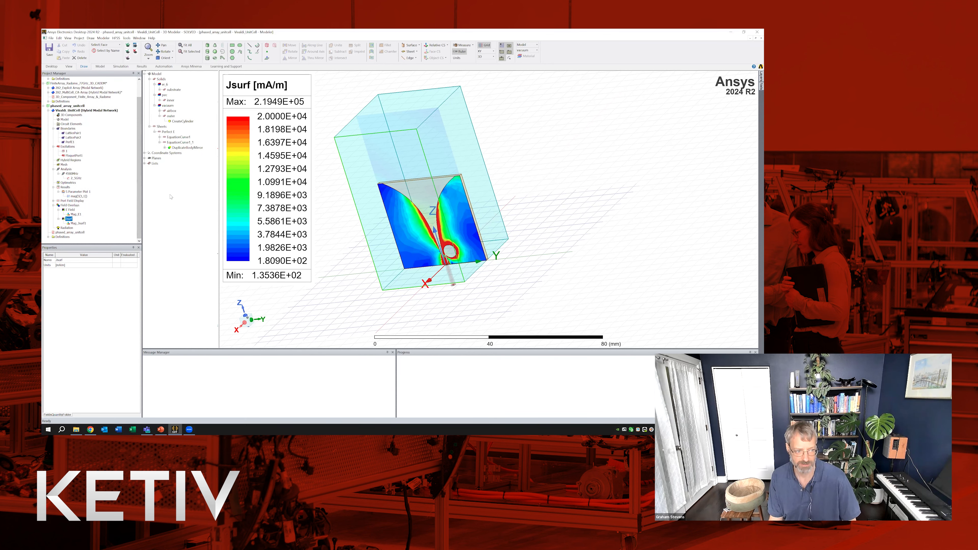
- Show the unit cell's solution data profile, enlarging its window and widening the time and memory columns
{"action": "right_click", "coordinate": [65, 188]}
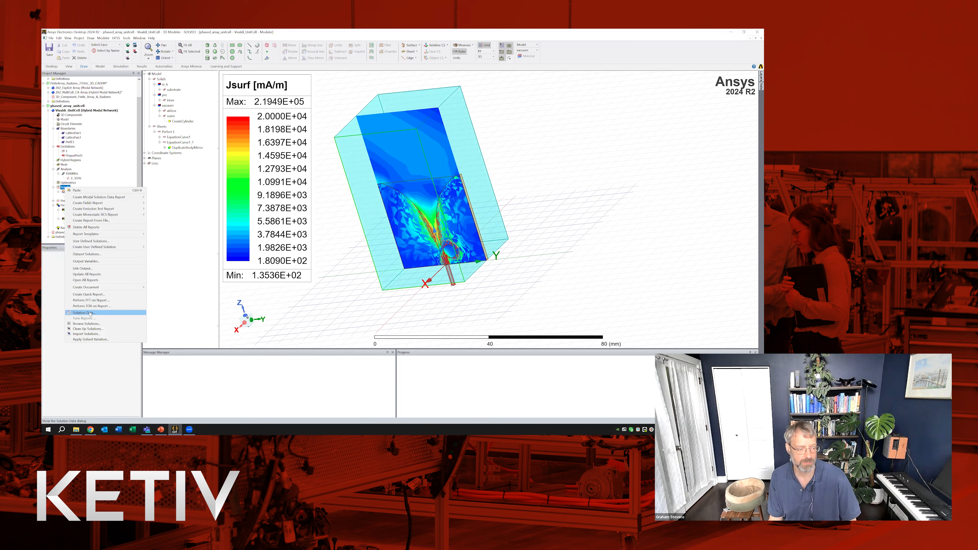
{"action": "left_click", "coordinate": [83, 313]}
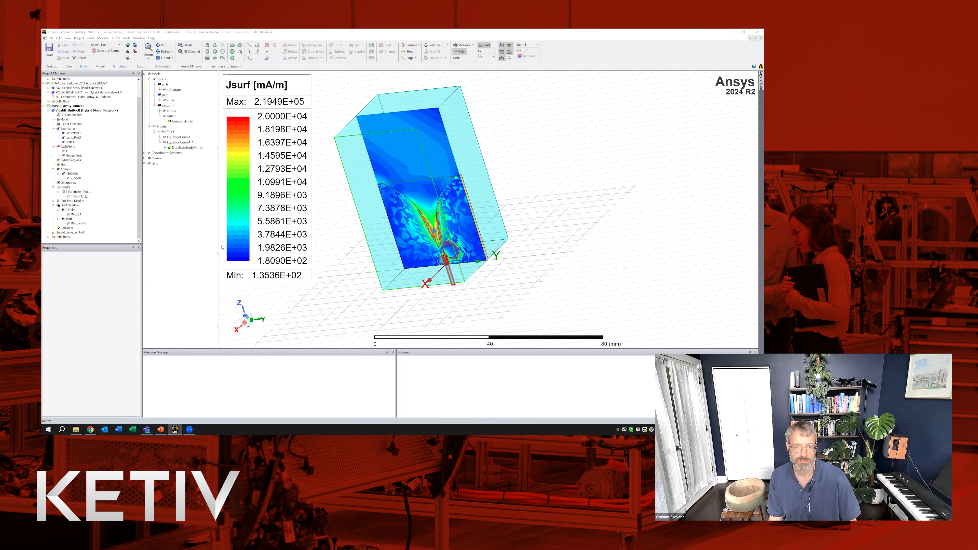
{"action": "left_click", "coordinate": [222, 102]}
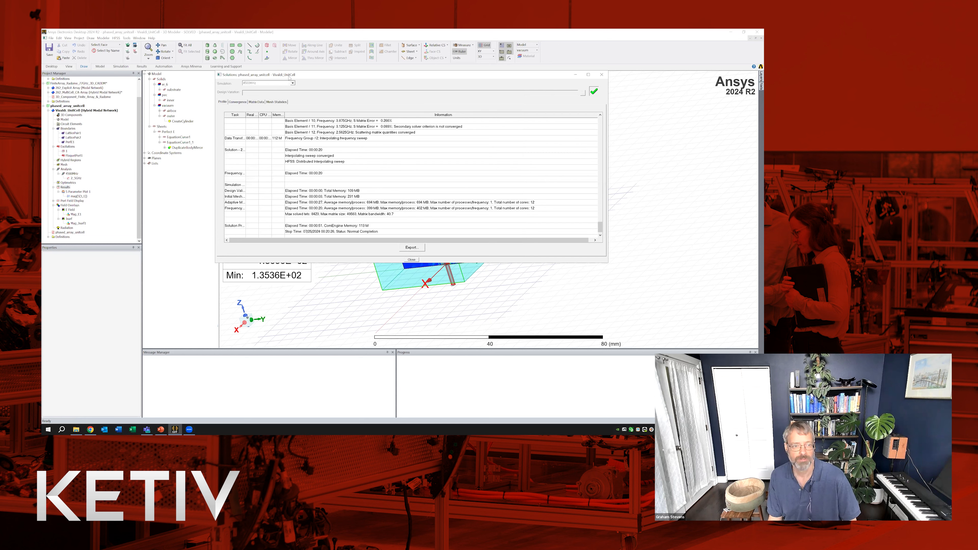
{"action": "left_click_drag", "start_coordinate": [291, 76], "coordinate": [282, 84]}
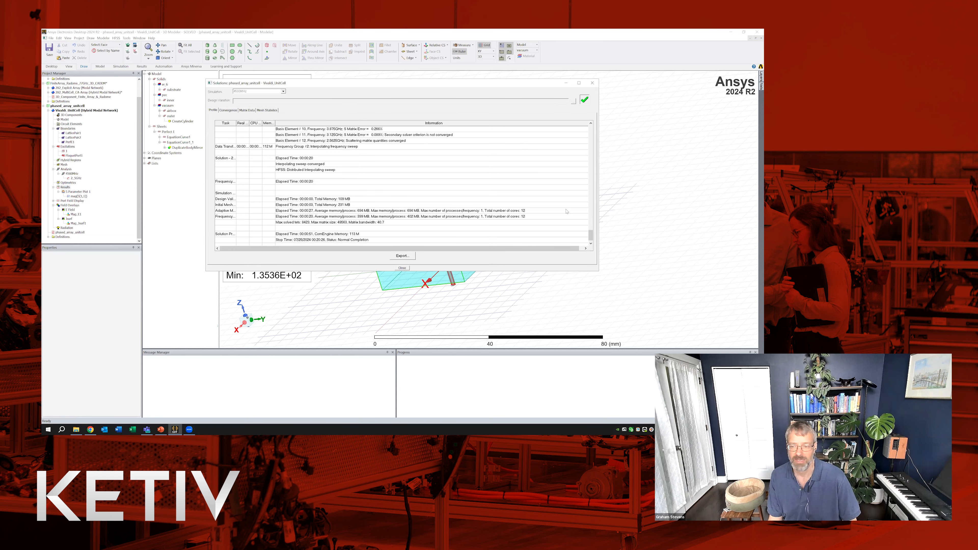
{"action": "scroll", "coordinate": [566, 206], "scroll_direction": "up", "scroll_amount": 10}
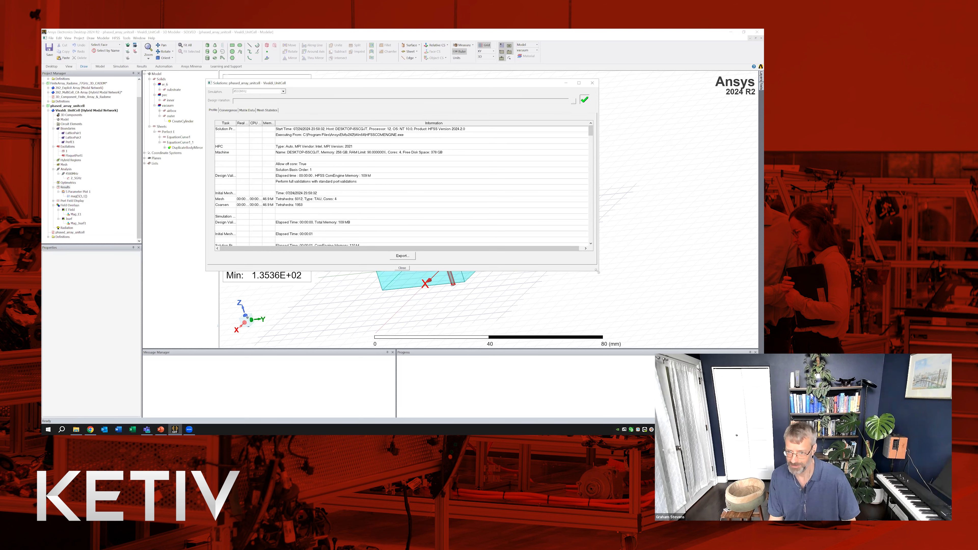
{"action": "left_click_drag", "start_coordinate": [642, 320], "coordinate": [646, 323]}
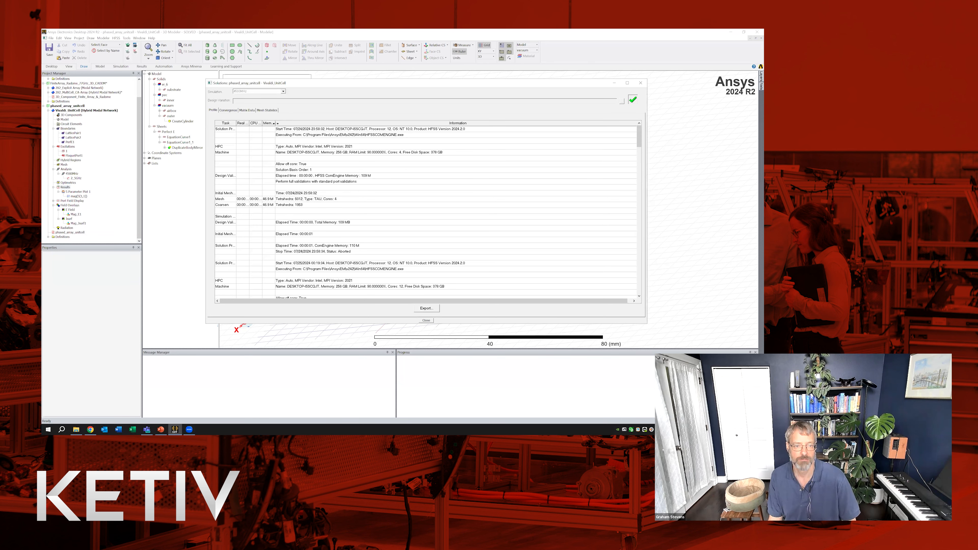
{"action": "left_click_drag", "start_coordinate": [338, 126], "coordinate": [339, 127]}
{"action": "mouse_move", "coordinate": [263, 123]}
{"action": "left_mouse_down"}
{"action": "mouse_move", "coordinate": [284, 126]}
{"action": "mouse_move", "coordinate": [275, 124]}
{"action": "left_mouse_up"}
- Examine the solve profile from the initial mesh through the adaptive passes and the interpolating frequency sweep to the final summary
{"action": "scroll", "coordinate": [473, 227], "scroll_direction": "down", "scroll_amount": 9}
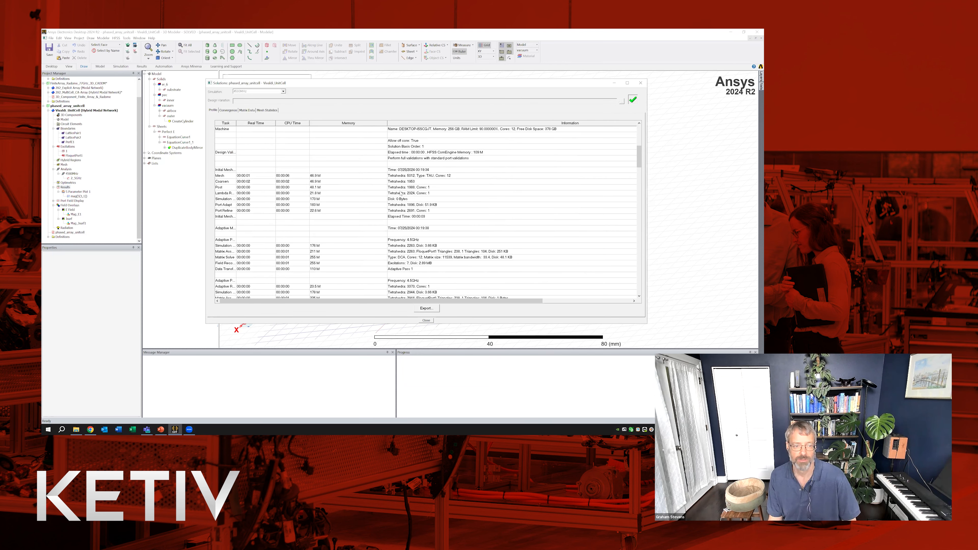
{"action": "scroll", "coordinate": [461, 218], "scroll_direction": "down", "scroll_amount": 6}
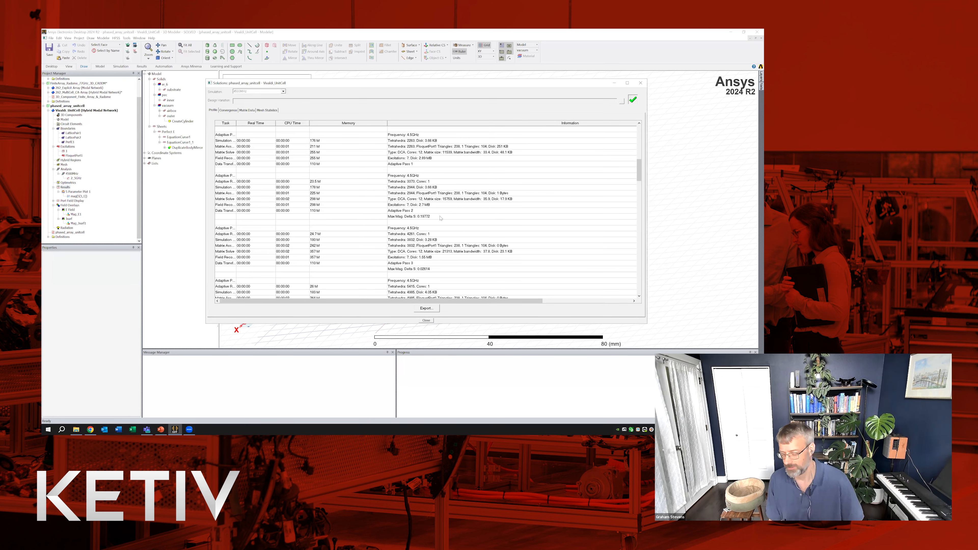
{"action": "scroll", "coordinate": [440, 218], "scroll_direction": "down", "scroll_amount": 3}
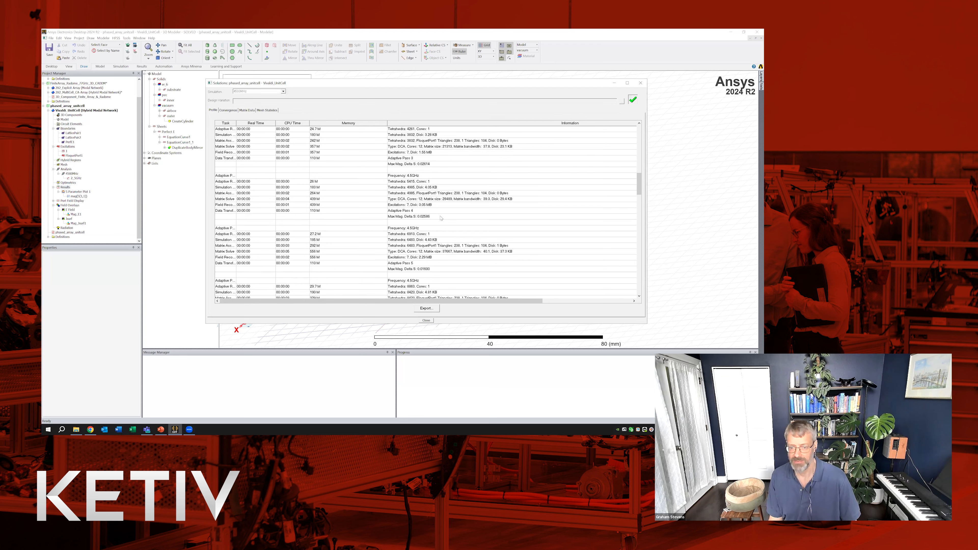
{"action": "scroll", "coordinate": [440, 218], "scroll_direction": "down", "scroll_amount": 12}
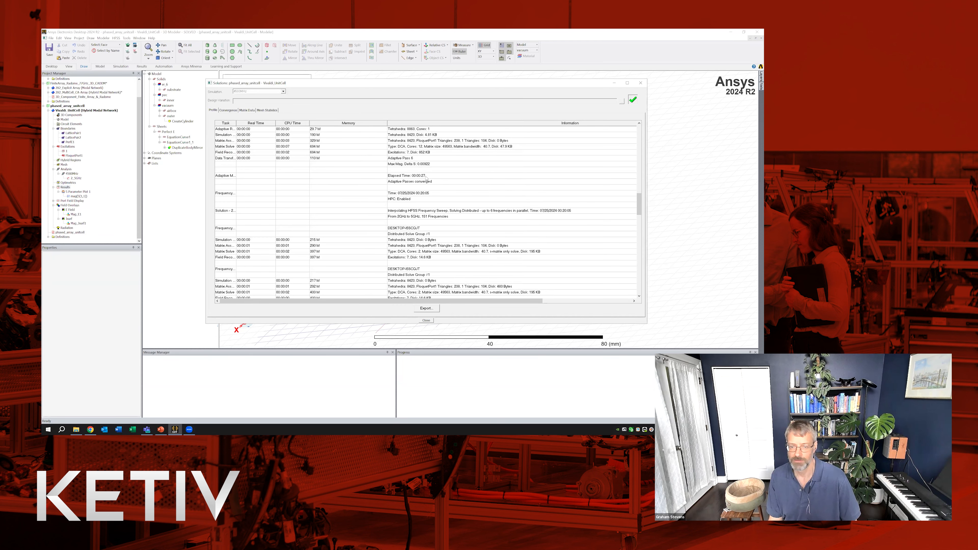
{"action": "scroll", "coordinate": [483, 211], "scroll_direction": "down", "scroll_amount": 18}
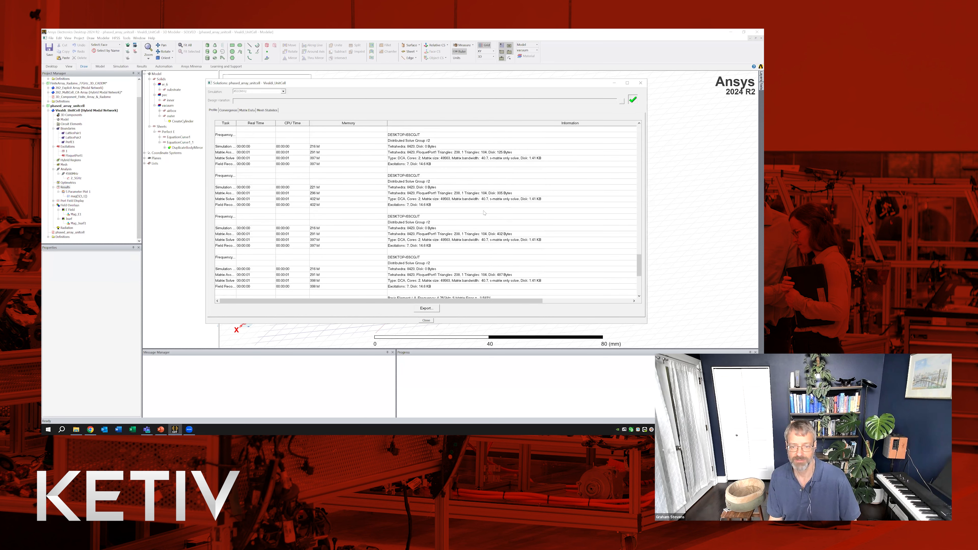
{"action": "scroll", "coordinate": [473, 209], "scroll_direction": "down", "scroll_amount": 2}
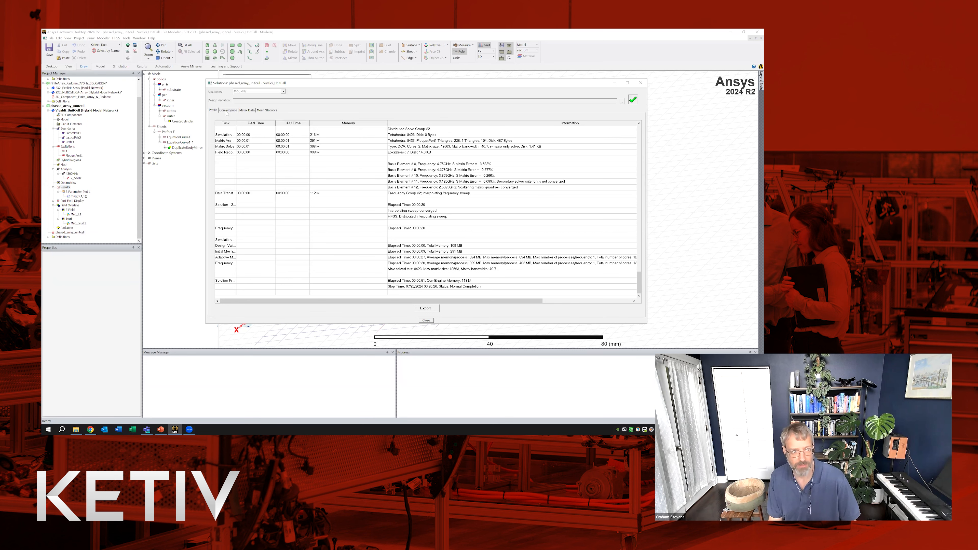
- Review the solution's convergence, matrix data and mesh statistics, return to the profile, and close the solution data
{"action": "left_click_drag", "start_coordinate": [227, 84], "coordinate": [230, 80]}
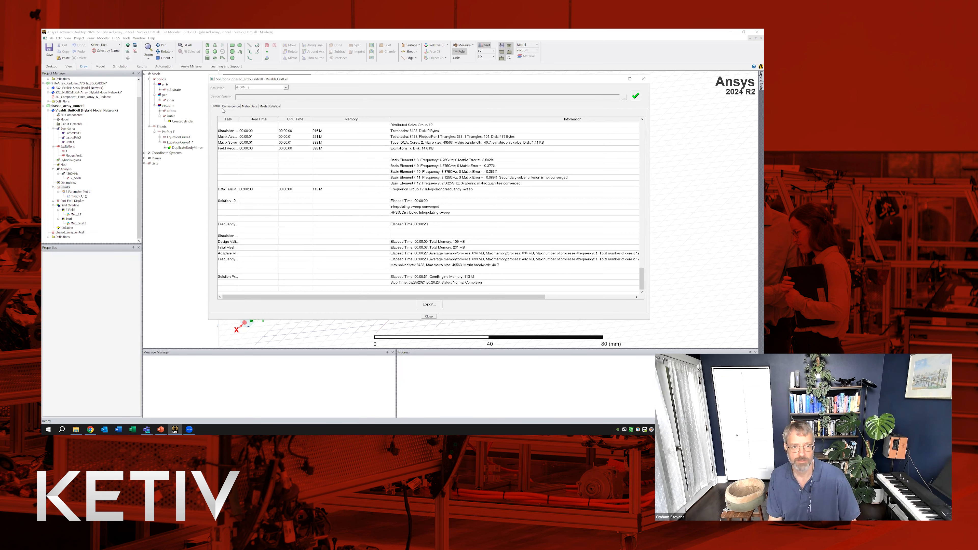
{"action": "left_click", "coordinate": [230, 106]}
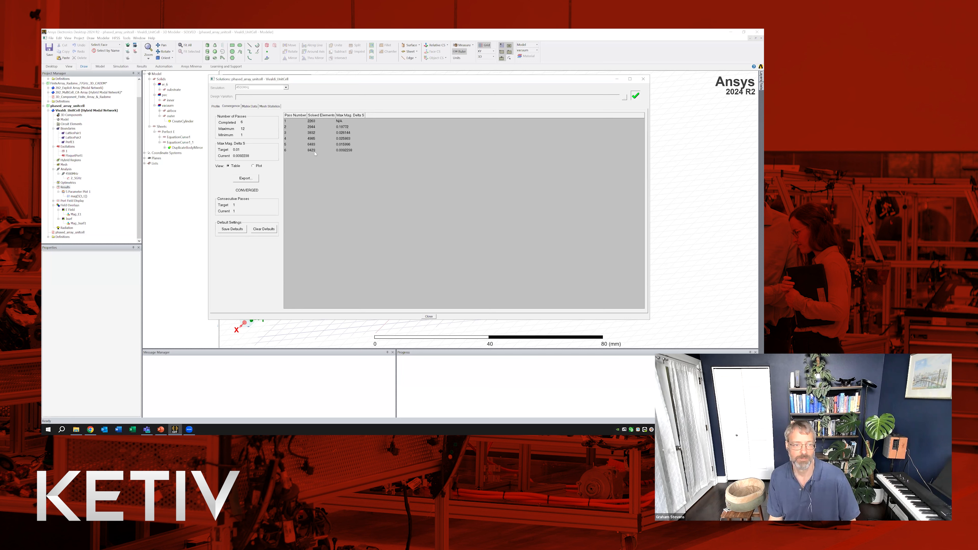
{"action": "left_click", "coordinate": [249, 106]}
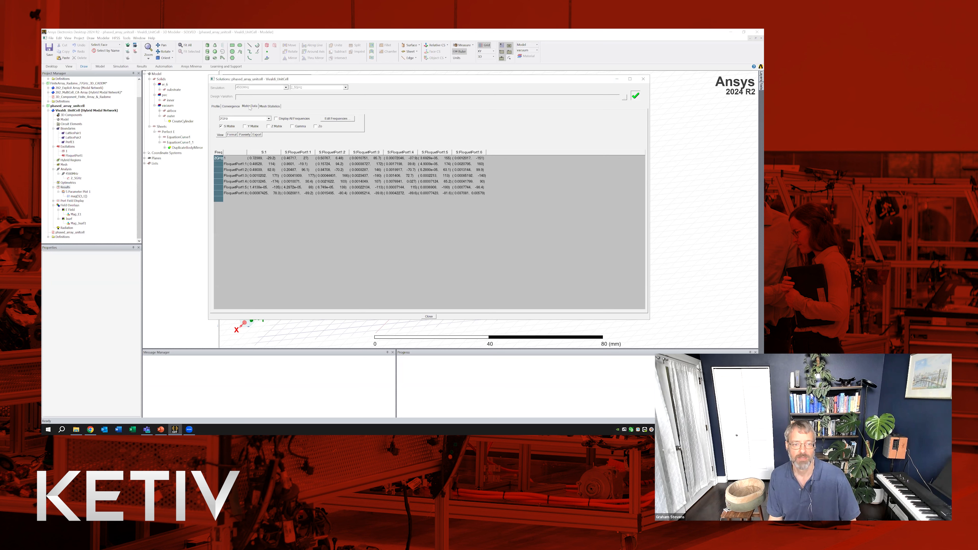
{"action": "left_click", "coordinate": [271, 107]}
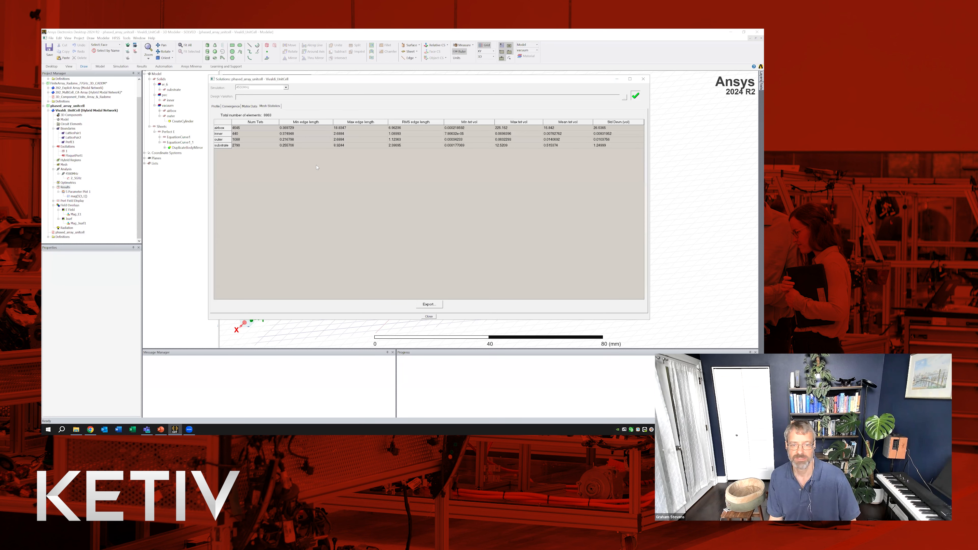
{"action": "left_click", "coordinate": [248, 106]}
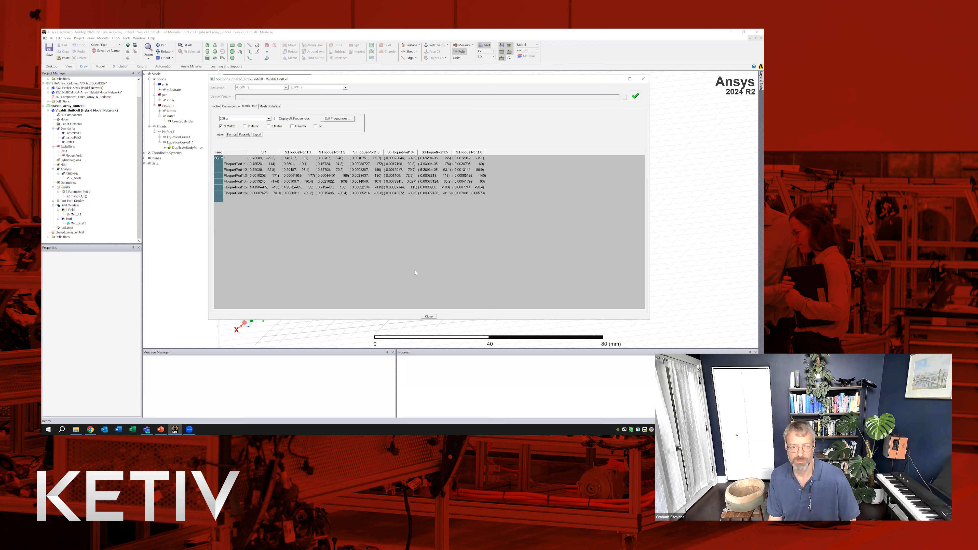
{"action": "left_click", "coordinate": [232, 107]}
{"action": "left_click", "coordinate": [217, 106]}
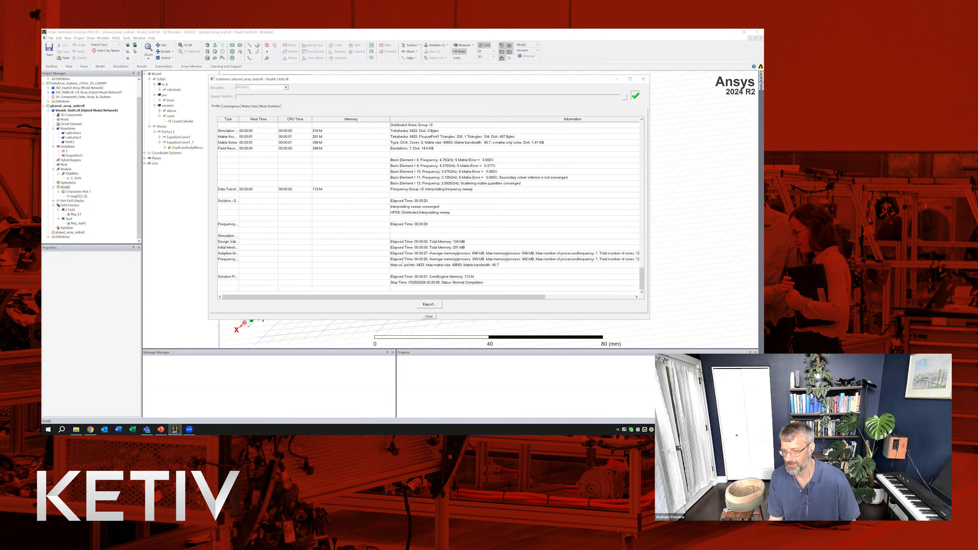
{"action": "left_click", "coordinate": [428, 316]}
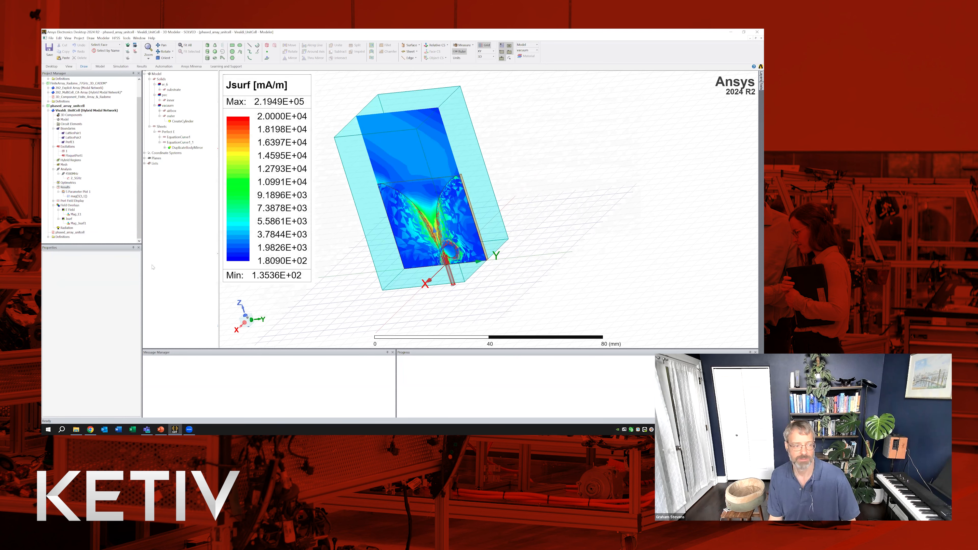
- Close all open model and plot windows and collapse the phased_array_unitcell project
{"action": "left_click", "coordinate": [316, 232]}
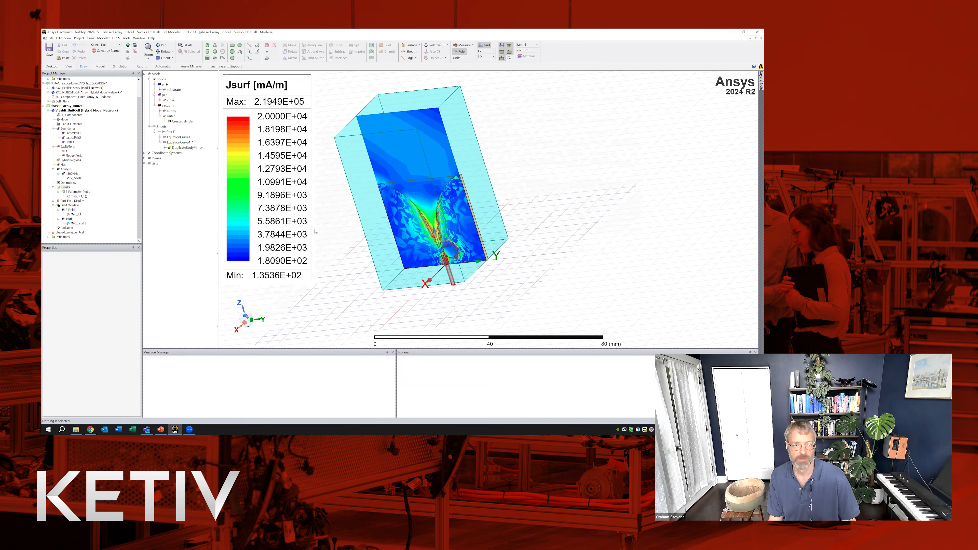
{"action": "left_click", "coordinate": [139, 38]}
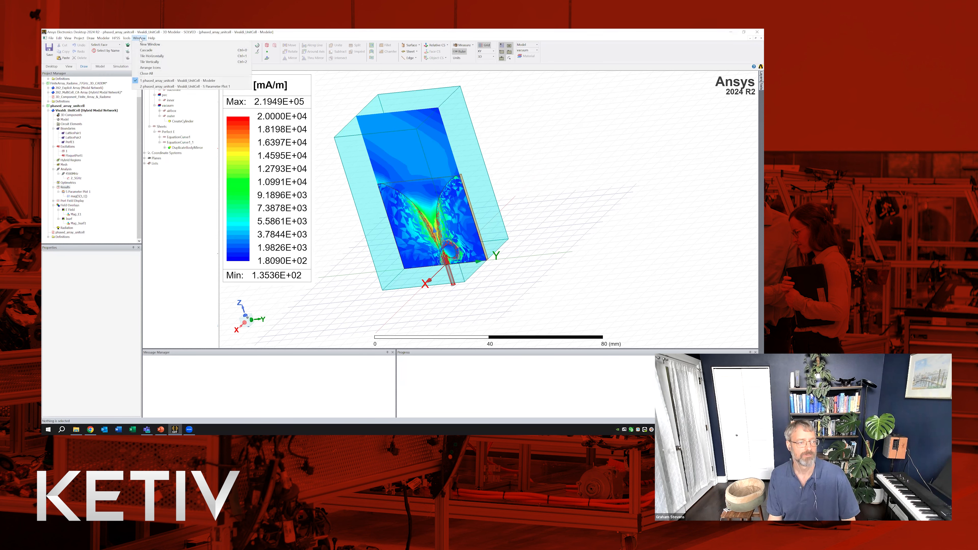
{"action": "left_click", "coordinate": [147, 74]}
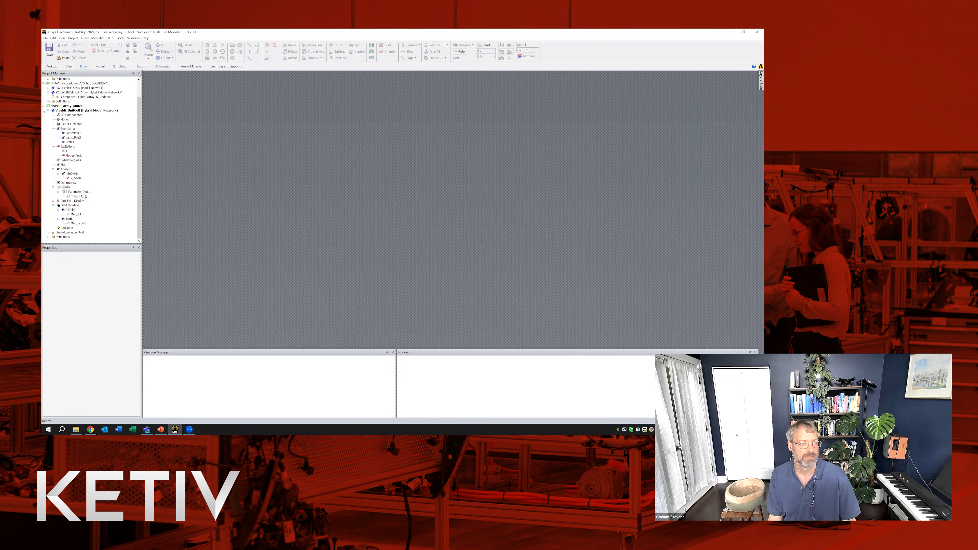
{"action": "left_click", "coordinate": [43, 106]}
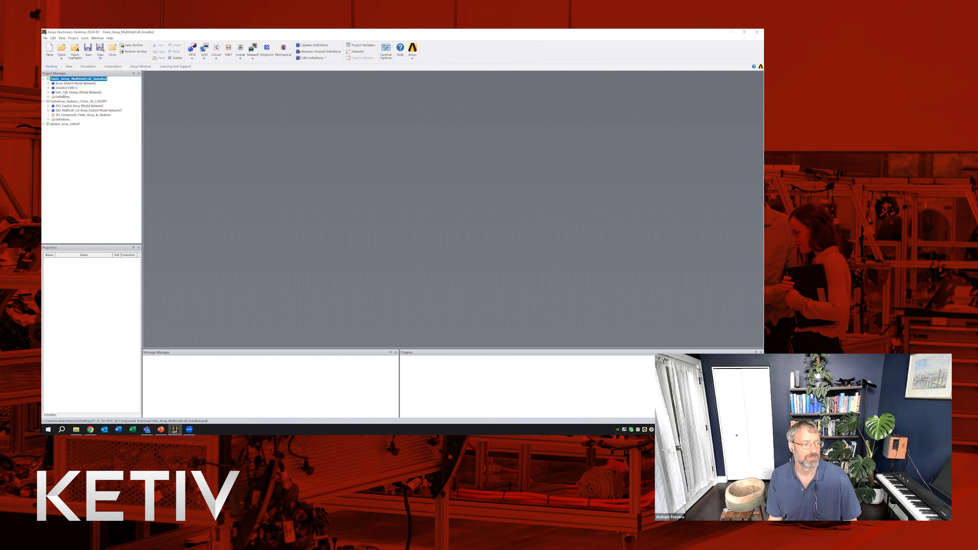
- Open the Unit_Cell_Design model, maximize it, and inspect its solids by material: the Rogers substrate, the Teflon layer and the vacuum group
{"action": "double_click", "coordinate": [64, 93]}
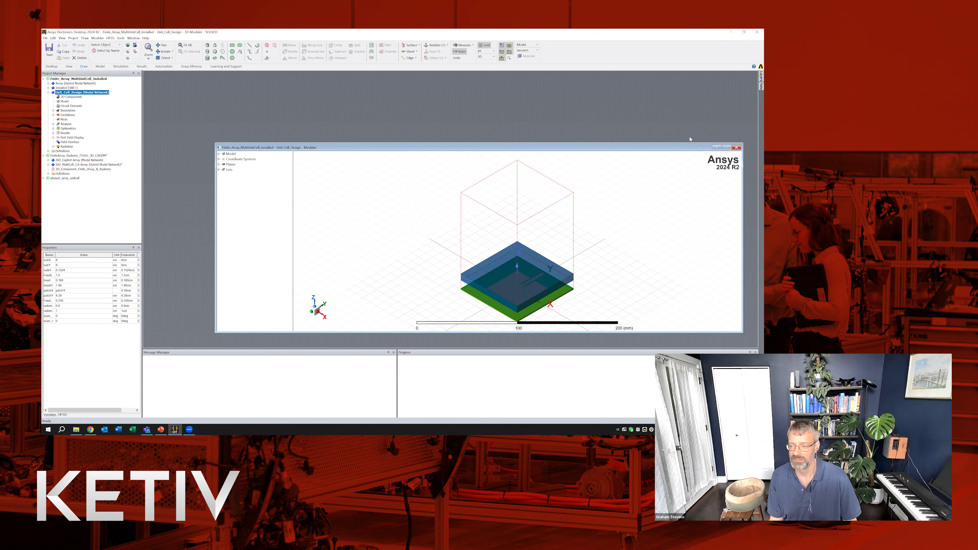
{"action": "left_click", "coordinate": [726, 148]}
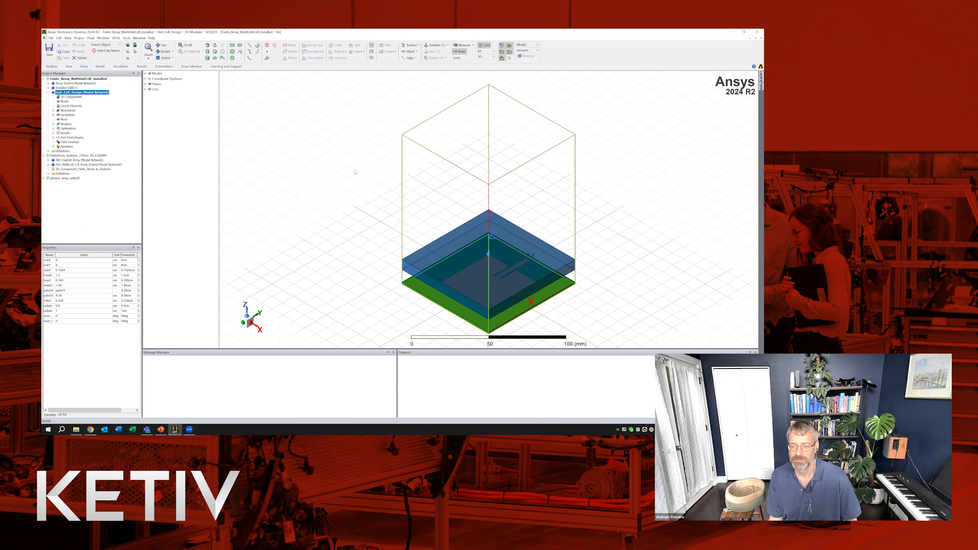
{"action": "left_click", "coordinate": [145, 73]}
{"action": "left_click", "coordinate": [150, 79]}
{"action": "left_click", "coordinate": [154, 84]}
{"action": "left_click", "coordinate": [169, 89]}
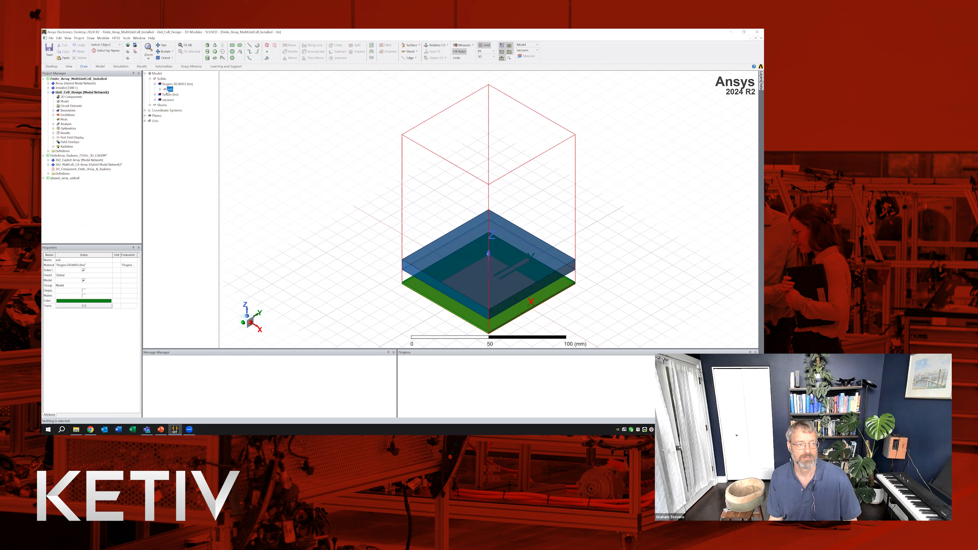
{"action": "left_click", "coordinate": [155, 95]}
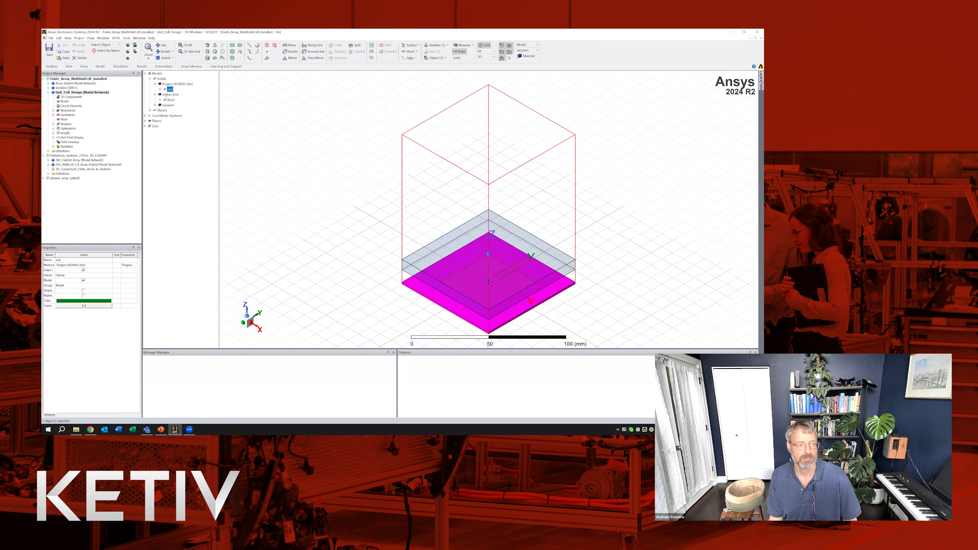
{"action": "left_click", "coordinate": [169, 100]}
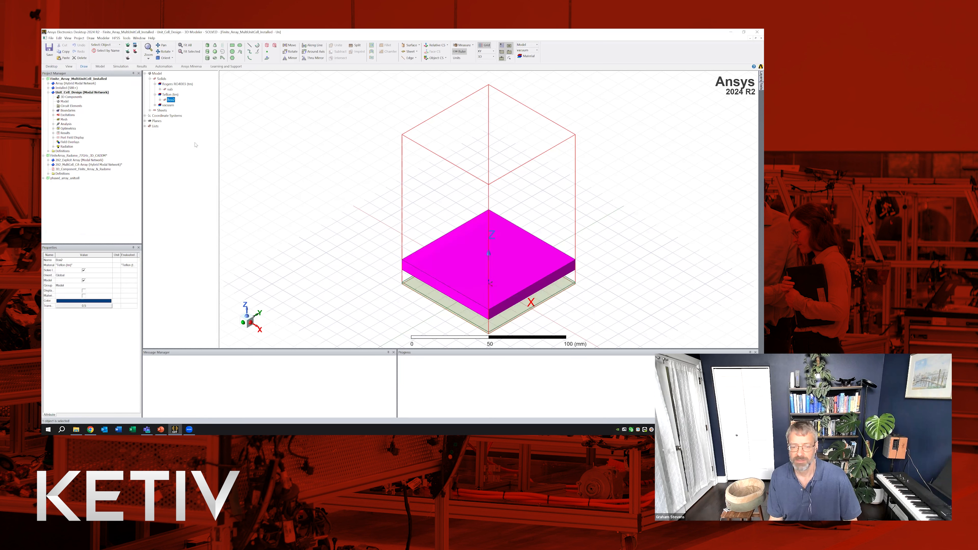
{"action": "left_click", "coordinate": [155, 105]}
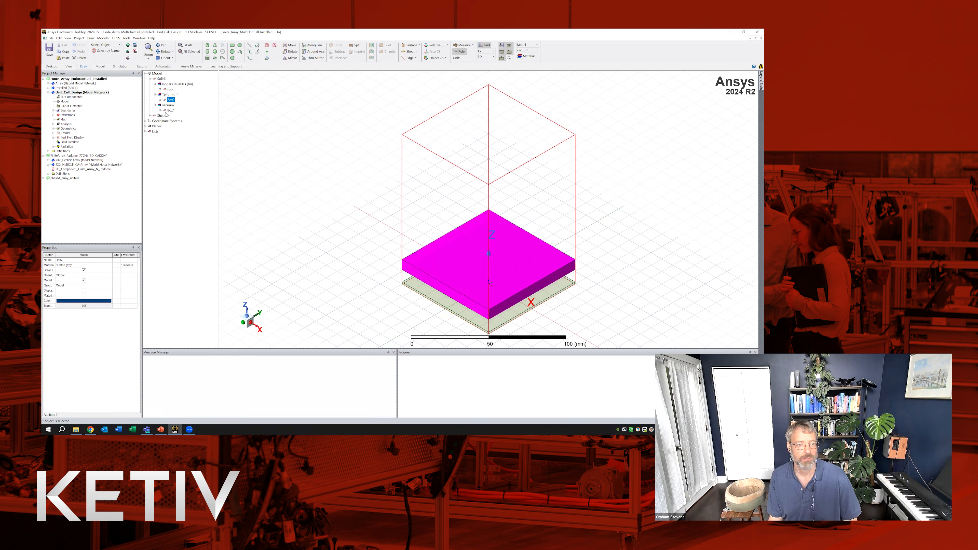
- Inspect the unit cell's sheet objects, listing the lumped port sheet and highlighting the Perfect E antenna and ground sheets
{"action": "left_click", "coordinate": [150, 116]}
{"action": "left_click", "coordinate": [155, 121]}
{"action": "left_click", "coordinate": [171, 121]}
{"action": "left_click", "coordinate": [154, 132]}
{"action": "left_click", "coordinate": [168, 132]}
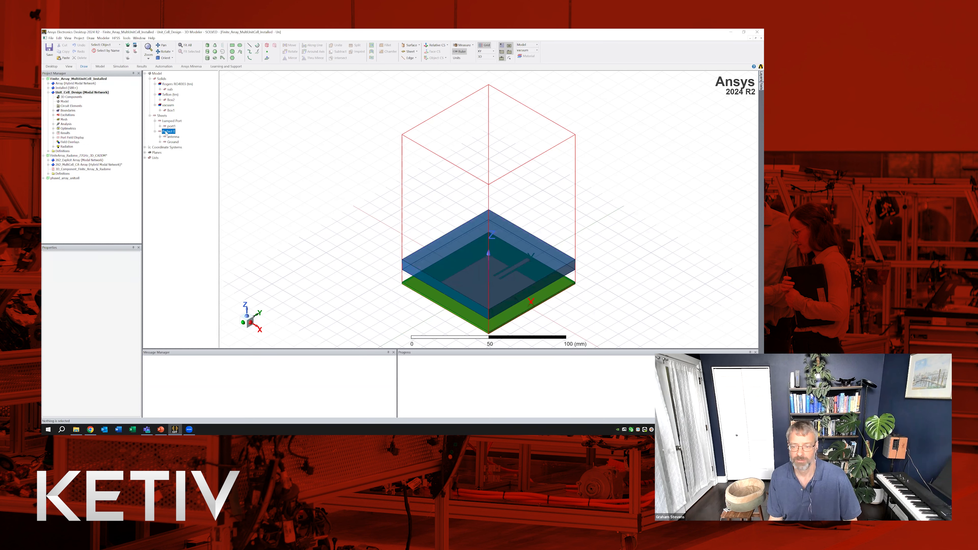
{"action": "left_click", "coordinate": [173, 137]}
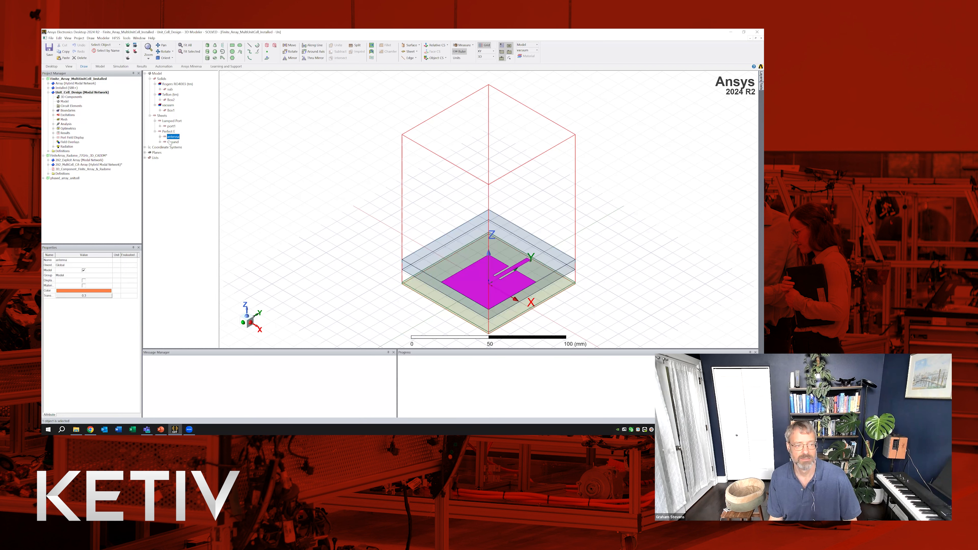
{"action": "left_click", "coordinate": [173, 142]}
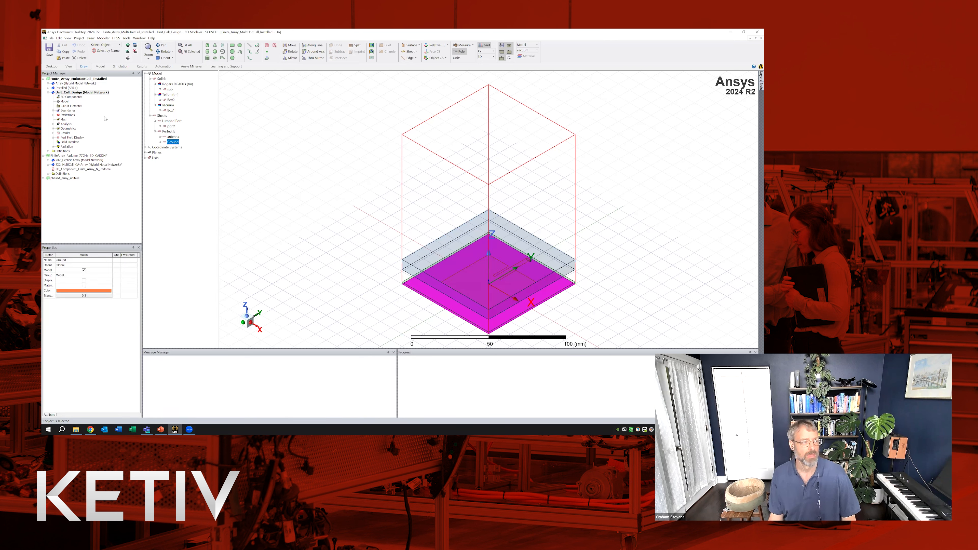
- Review the unit cell's boundaries, highlighting a lattice pair, the ground metal and the antenna metal
{"action": "left_click", "coordinate": [54, 110]}
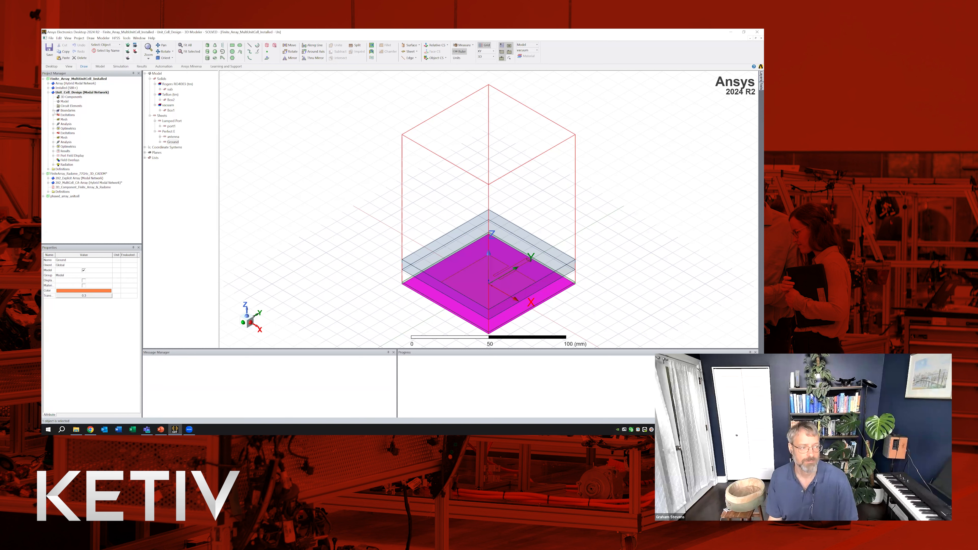
{"action": "left_click", "coordinate": [73, 128]}
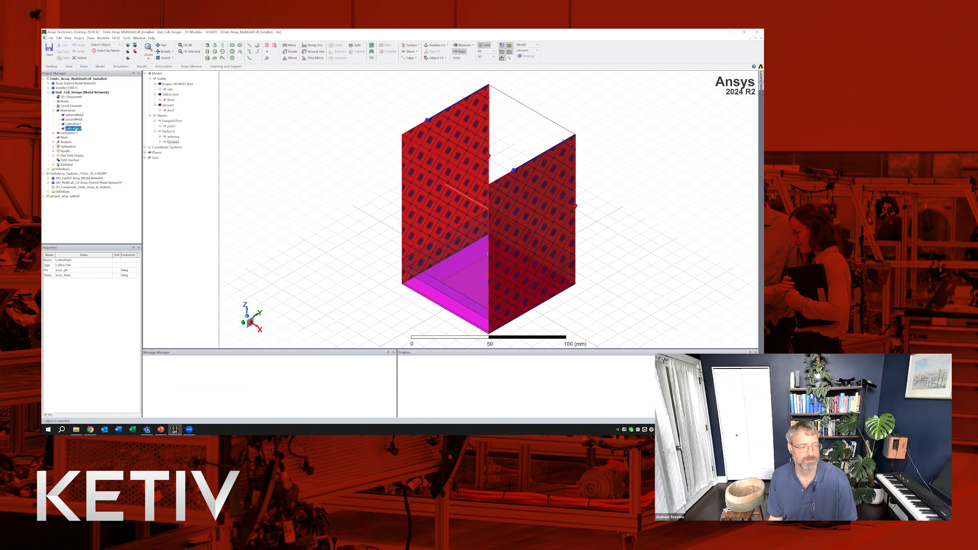
{"action": "left_click", "coordinate": [73, 120]}
{"action": "left_click", "coordinate": [74, 116]}
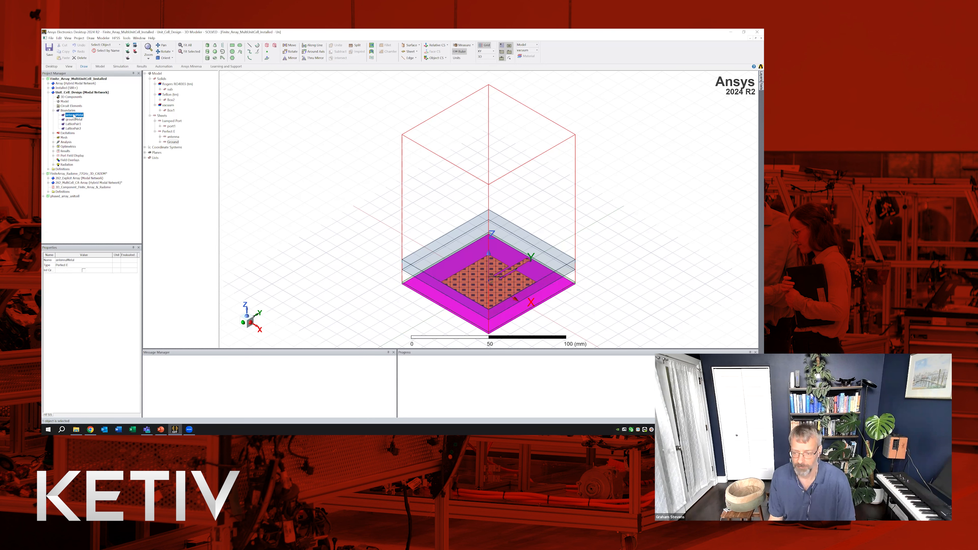
- Review the unit cell's lumped port and Floquet port excitations and its analysis setup, then collapse the design
{"action": "left_click", "coordinate": [54, 133]}
{"action": "left_click", "coordinate": [67, 138]}
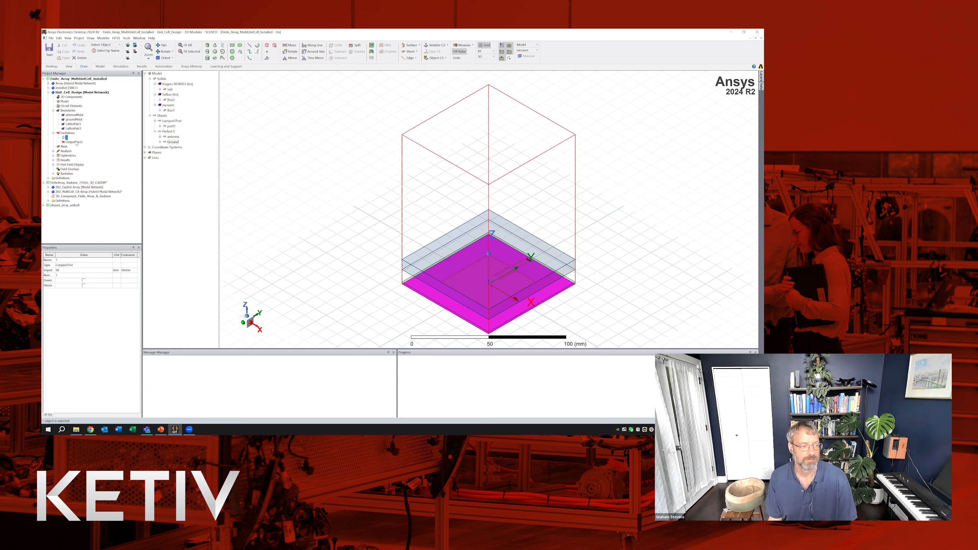
{"action": "left_click", "coordinate": [73, 143]}
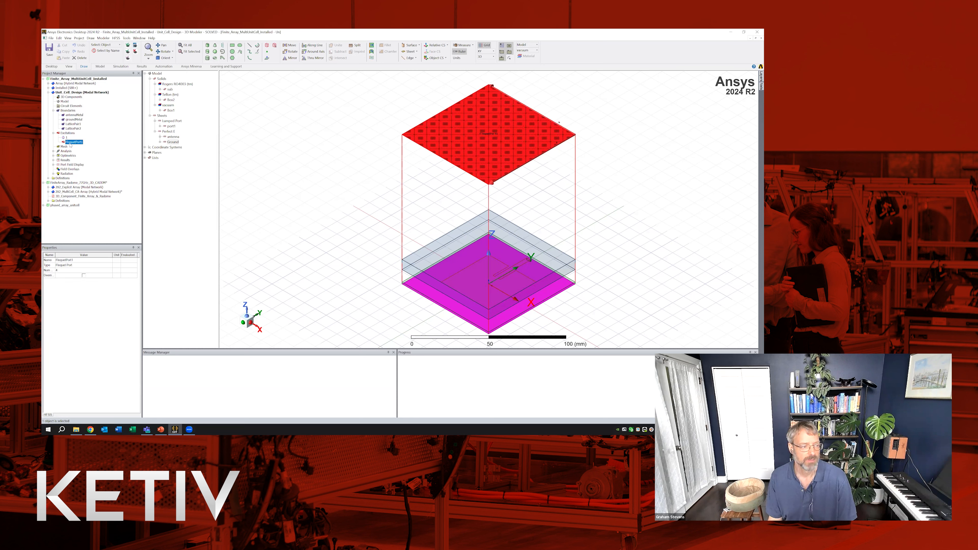
{"action": "left_click", "coordinate": [53, 151]}
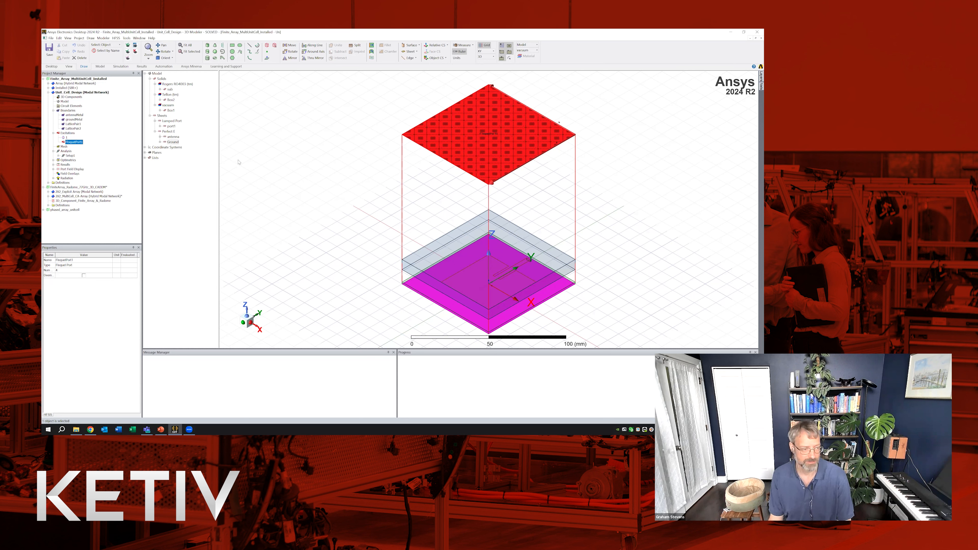
{"action": "left_click", "coordinate": [49, 93]}
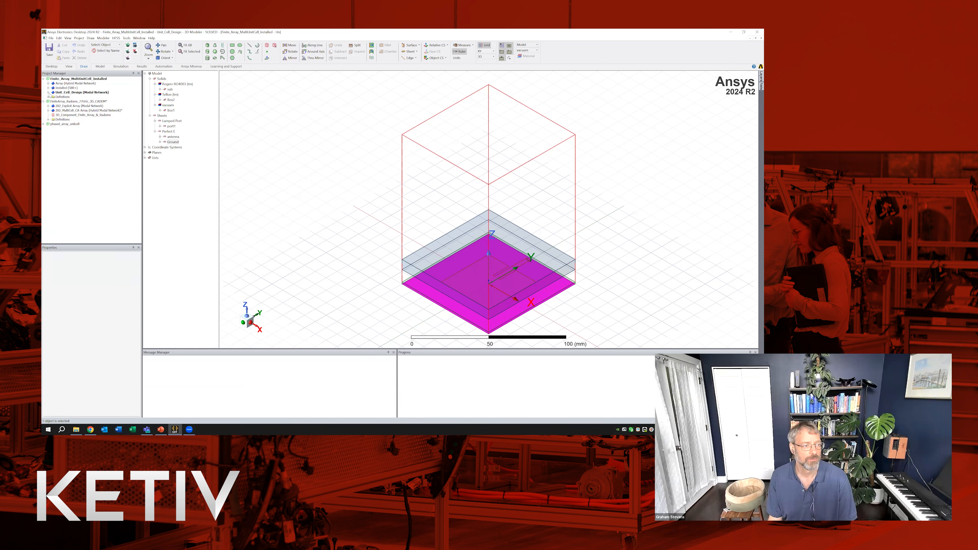
- Expand the Array design in the Finite_Array_MultiUnitCell_Installed project, select its array definition, and open the array's 3D model
{"action": "left_click", "coordinate": [49, 93]}
{"action": "left_click", "coordinate": [48, 84]}
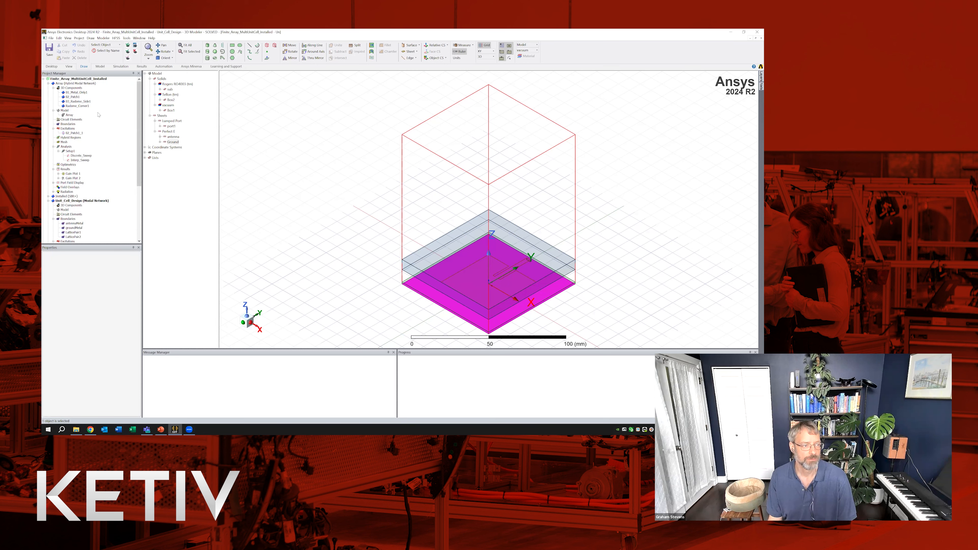
{"action": "left_click", "coordinate": [68, 114]}
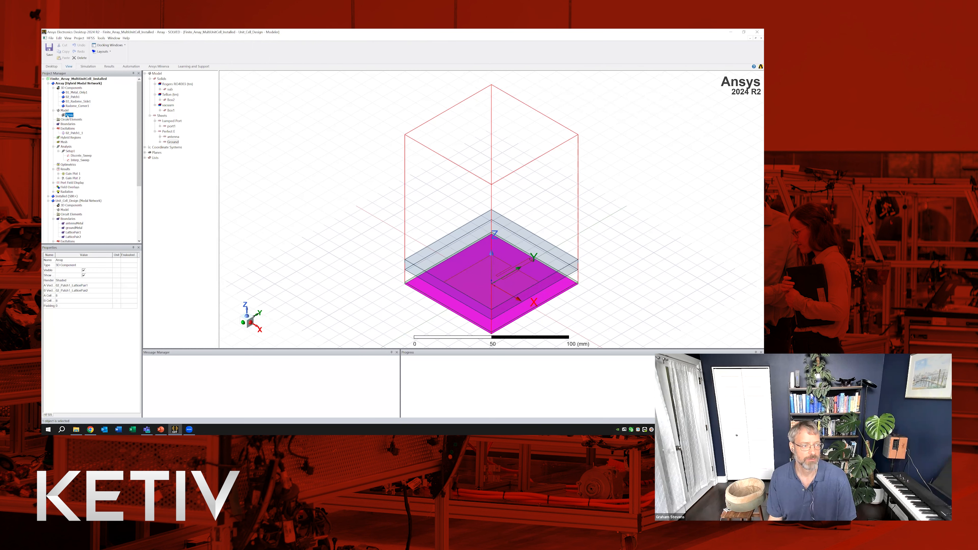
{"action": "left_click", "coordinate": [67, 84]}
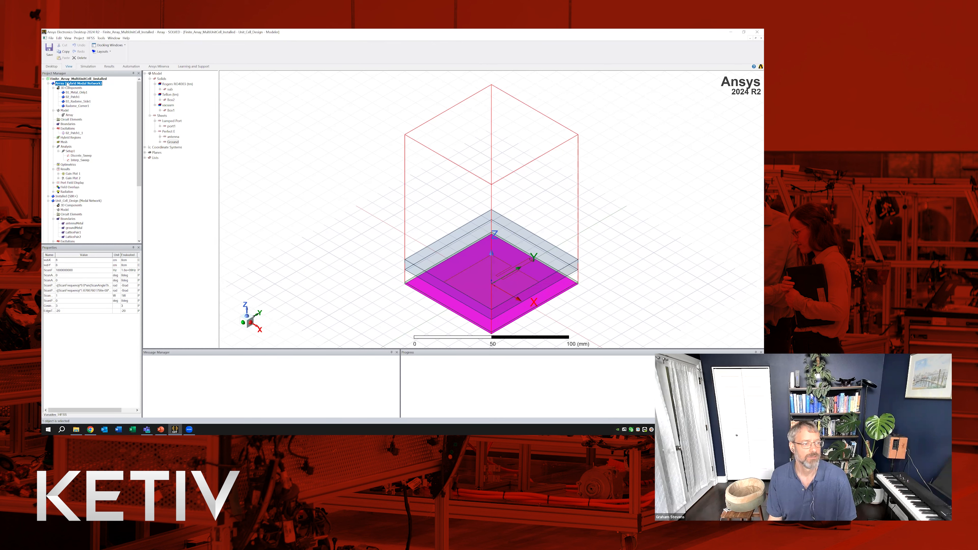
{"action": "double_click", "coordinate": [69, 115]}
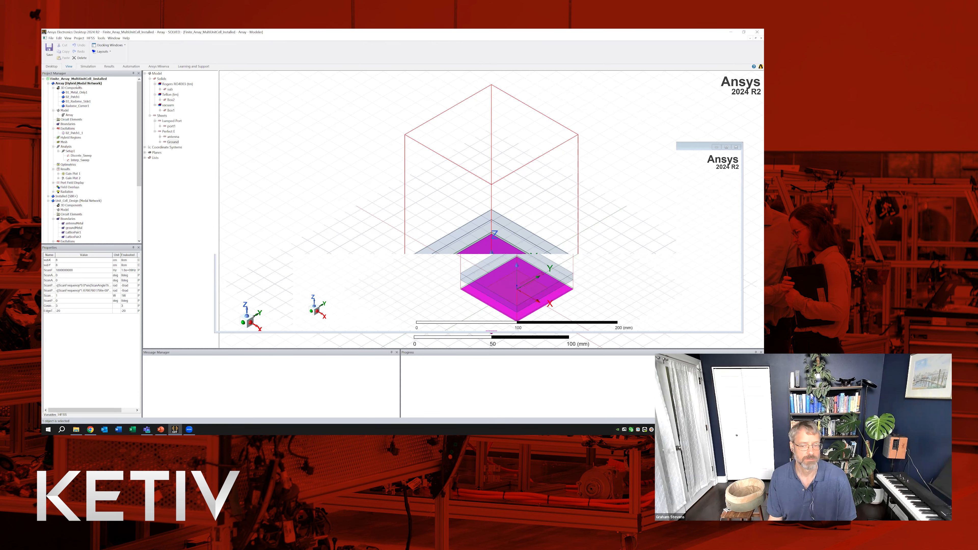
- Examine the full finite array layout, including the patch cells and the surrounding radome edge and corner cells
{"action": "scroll", "coordinate": [247, 191], "scroll_direction": "down", "scroll_amount": 3}
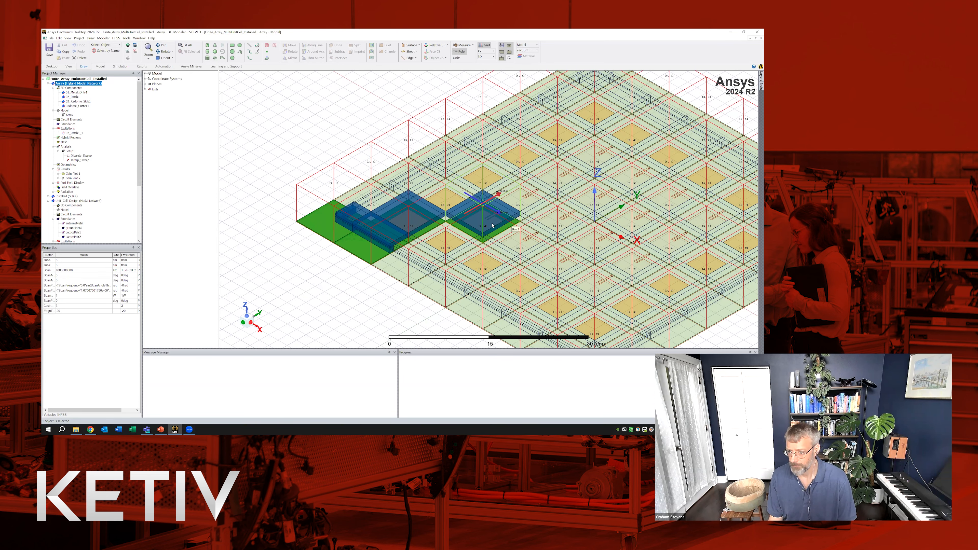
{"action": "scroll", "coordinate": [493, 231], "scroll_direction": "down", "scroll_amount": 2}
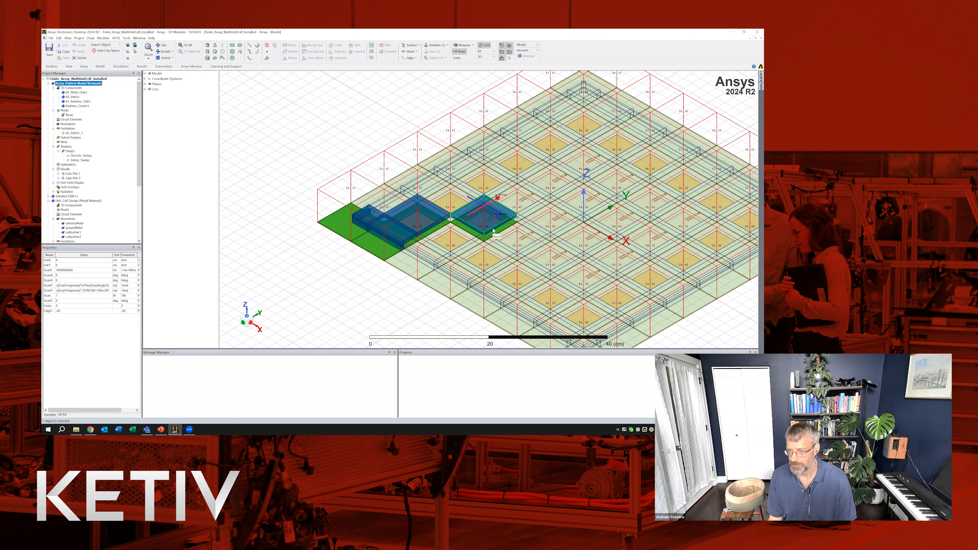
{"action": "scroll", "coordinate": [529, 236], "scroll_direction": "down", "scroll_amount": 2}
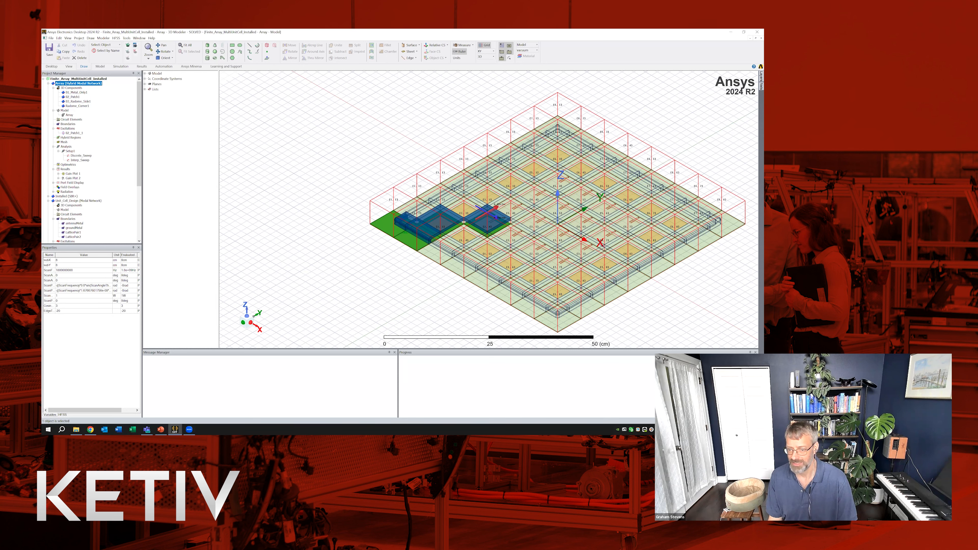
{"action": "middle_click_drag", "start_coordinate": [471, 250], "coordinate": [454, 226]}
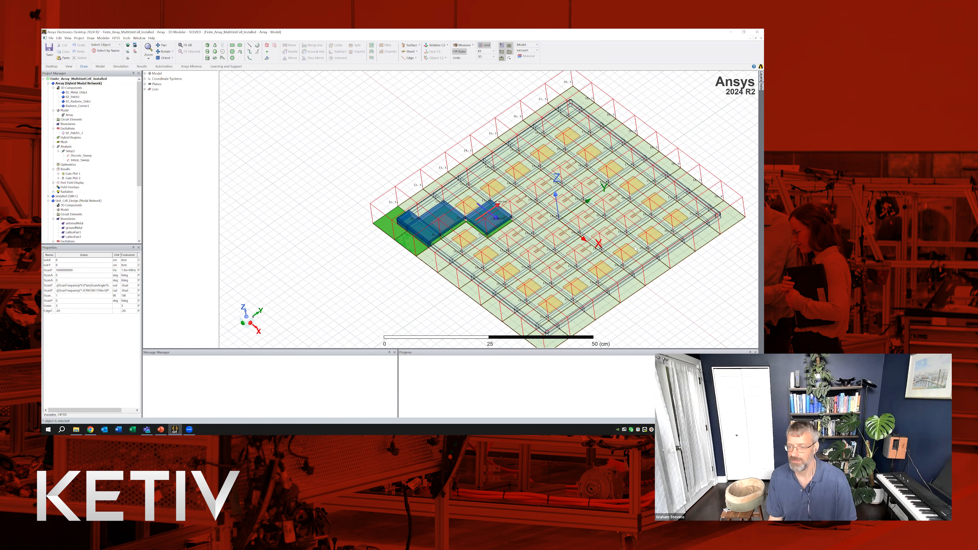
{"action": "scroll", "coordinate": [639, 242], "scroll_direction": "down", "scroll_amount": 1}
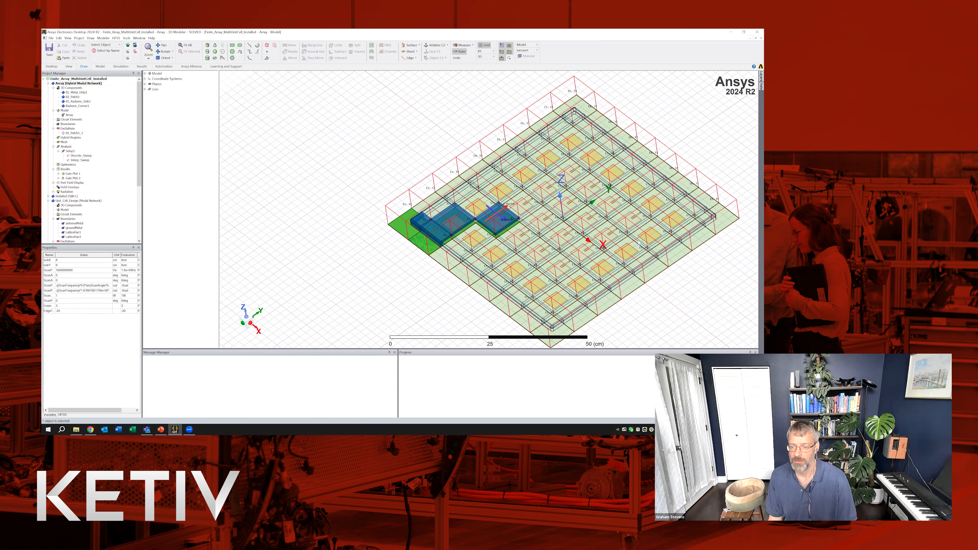
{"action": "scroll", "coordinate": [639, 243], "scroll_direction": "up", "scroll_amount": 1}
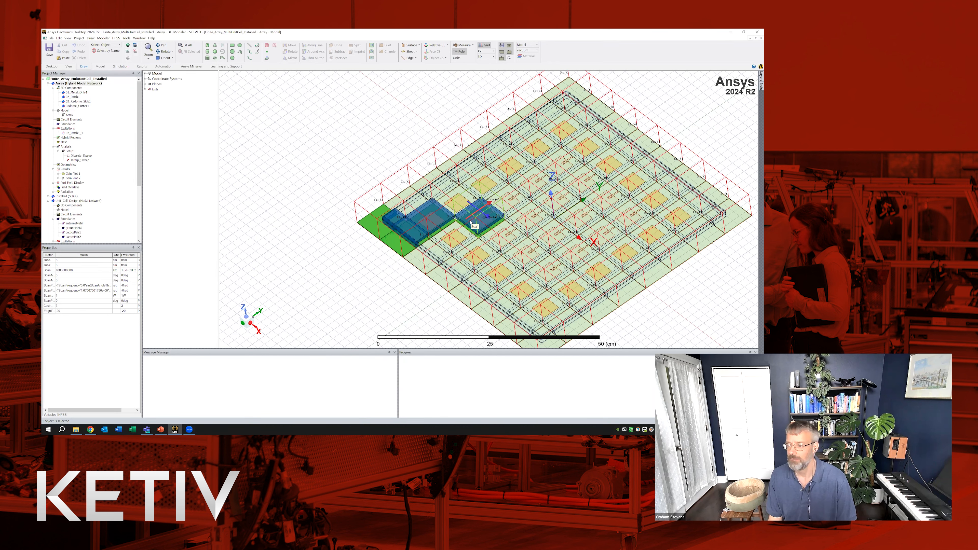
{"action": "scroll", "coordinate": [470, 222], "scroll_direction": "down", "scroll_amount": 3}
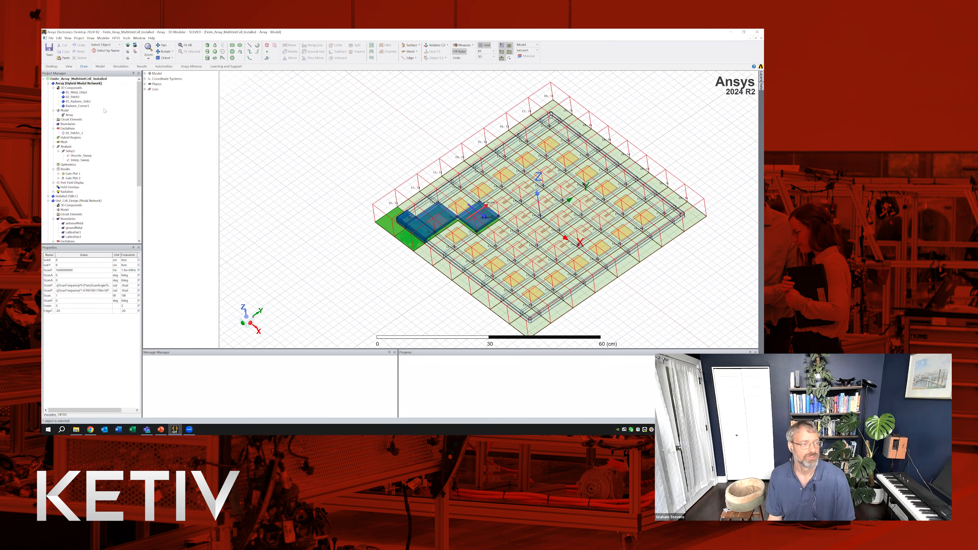
- Highlight the 02_Patch1 component's cells in the array and open the component's 3D definition
{"action": "left_click", "coordinate": [72, 97]}
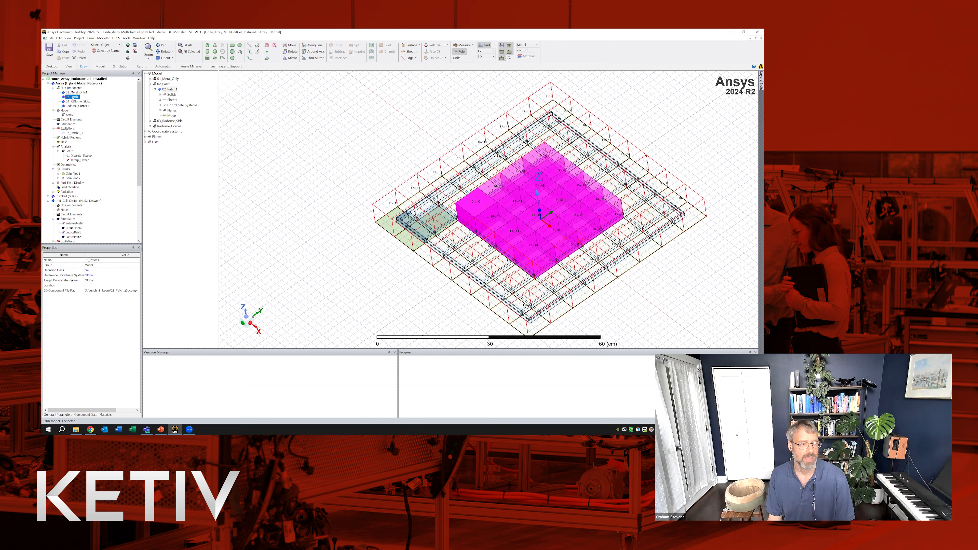
{"action": "right_click", "coordinate": [73, 97]}
{"action": "left_click", "coordinate": [92, 118]}
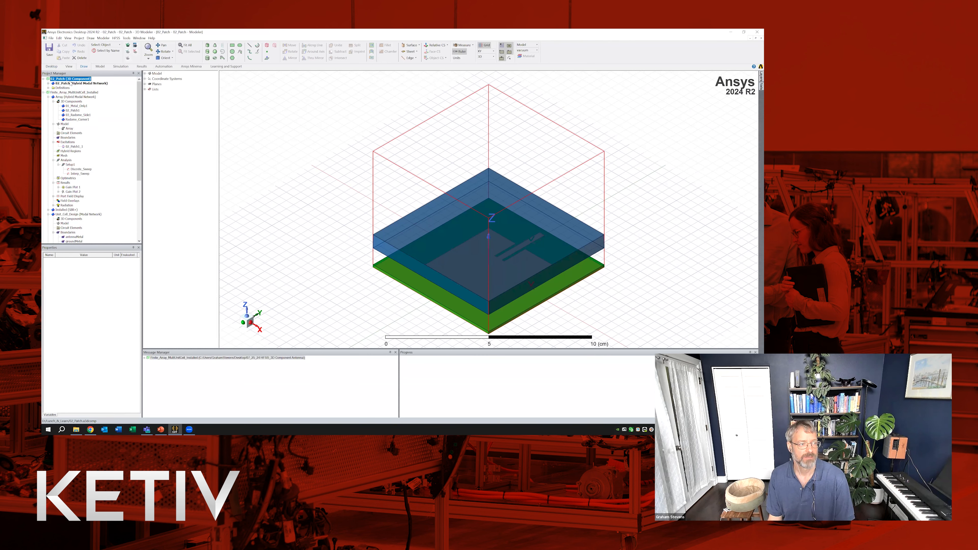
- Expand the 02_Patch component design, list its excitations and boundaries, and highlight its radiation boundary on the model
{"action": "left_click", "coordinate": [48, 83]}
{"action": "left_click", "coordinate": [70, 83]}
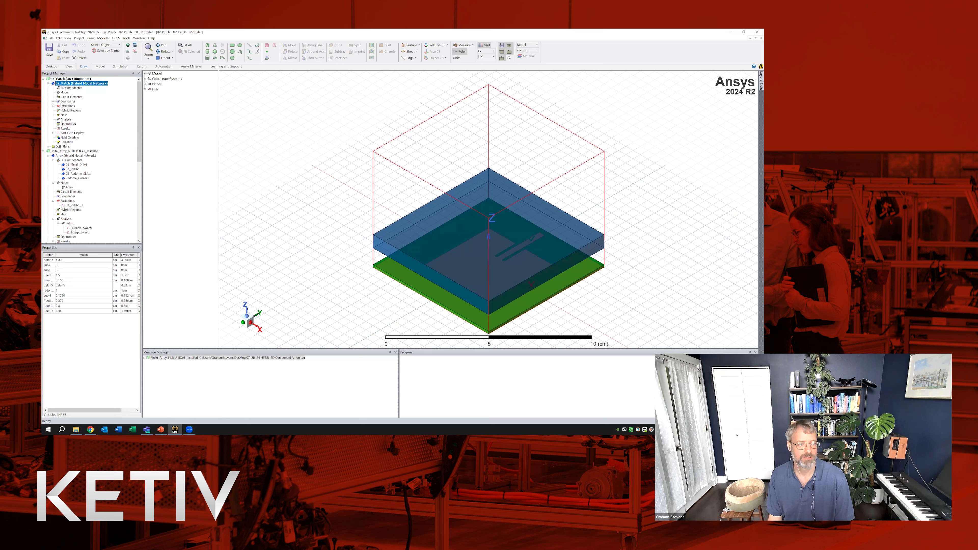
{"action": "left_click", "coordinate": [53, 106]}
{"action": "left_click", "coordinate": [54, 102]}
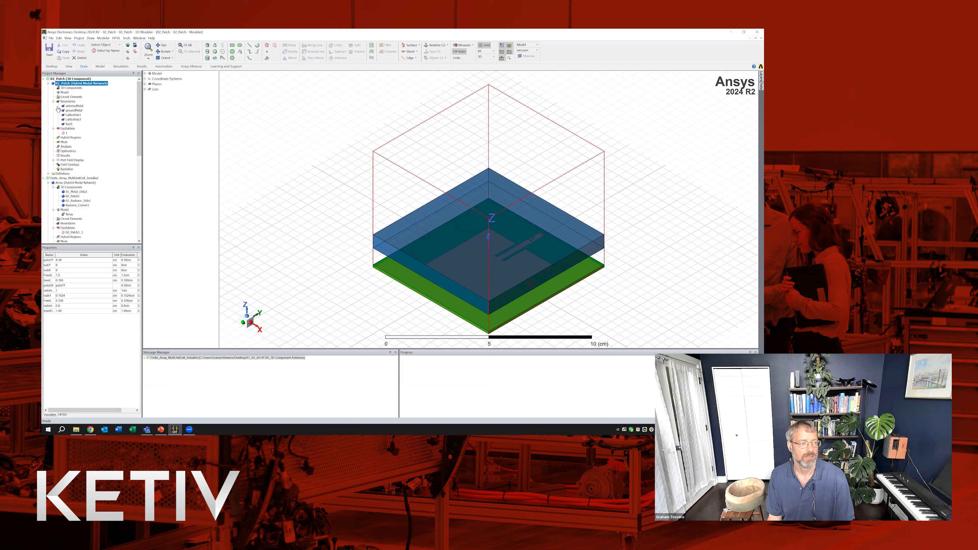
{"action": "left_click", "coordinate": [69, 124]}
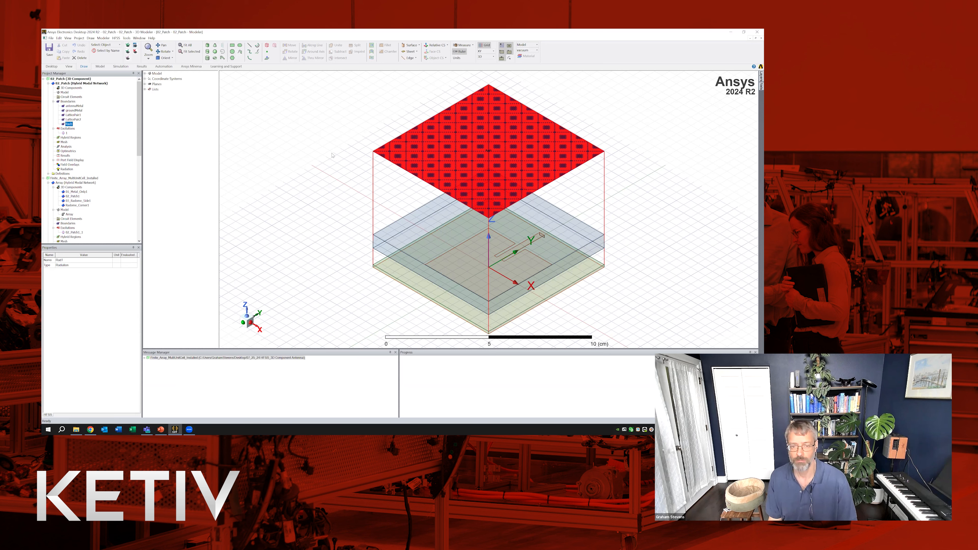
{"action": "scroll", "coordinate": [332, 155], "scroll_direction": "down", "scroll_amount": 1}
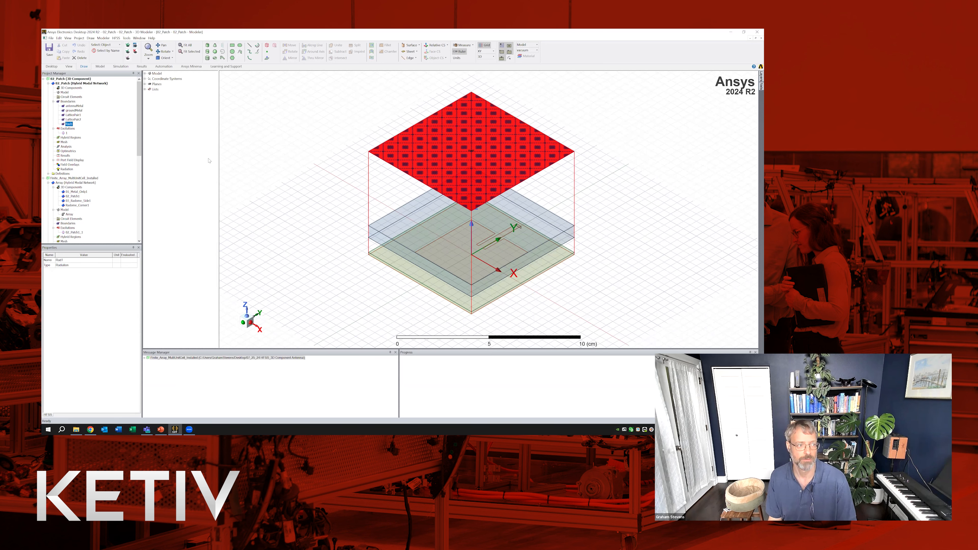
- Clear the radiation boundary highlight, select all objects in the 02_Patch model, and review the 3D component creation options
{"action": "left_click", "coordinate": [294, 151]}
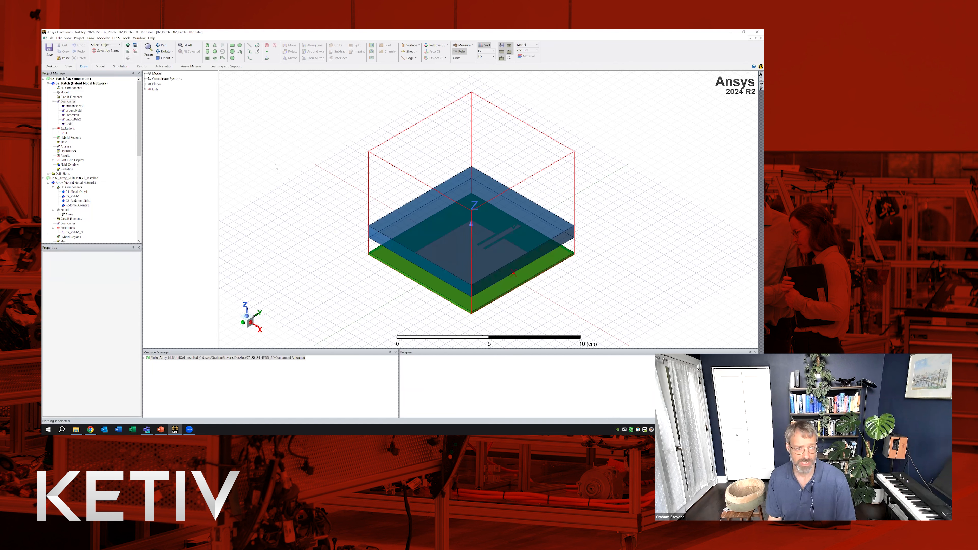
{"action": "left_click", "coordinate": [144, 74]}
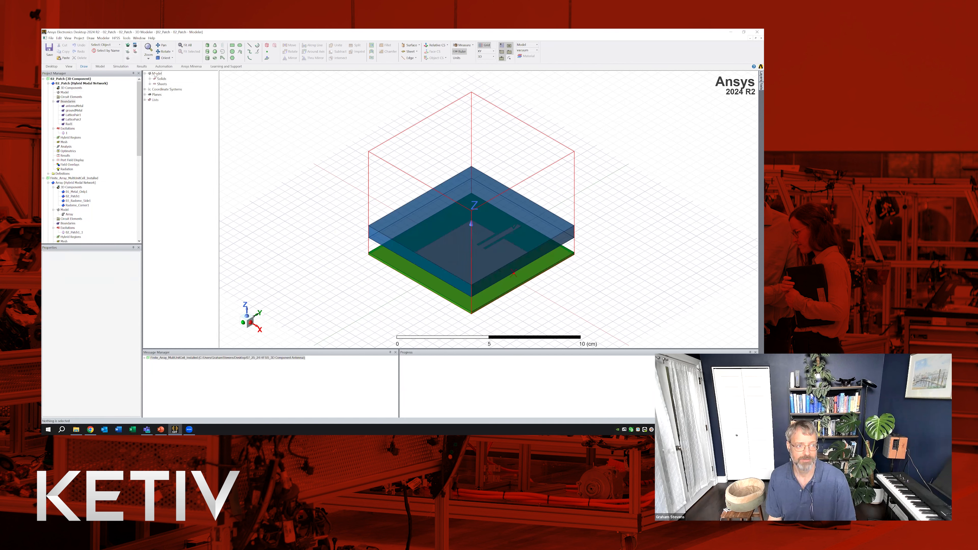
{"action": "right_click", "coordinate": [155, 74]}
{"action": "left_click", "coordinate": [176, 95]}
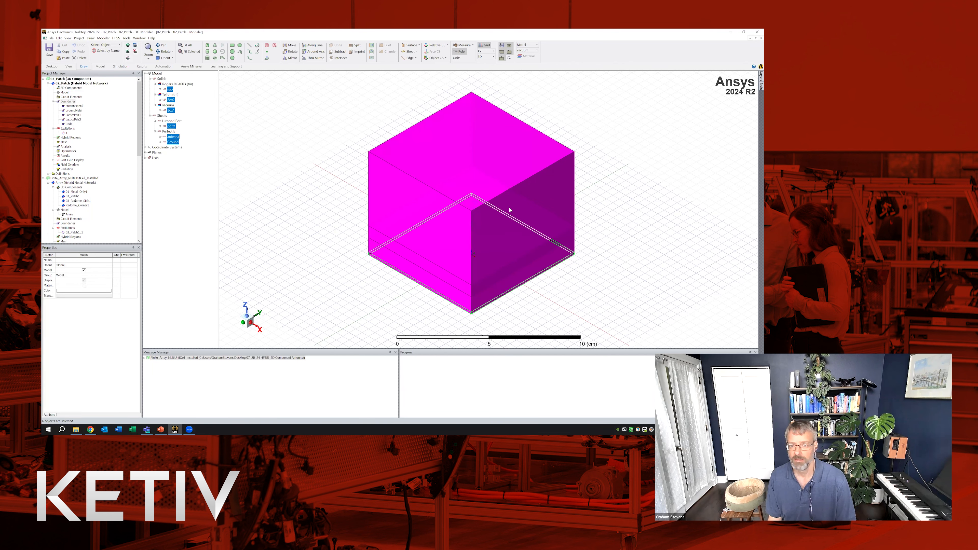
{"action": "right_click", "coordinate": [497, 181]}
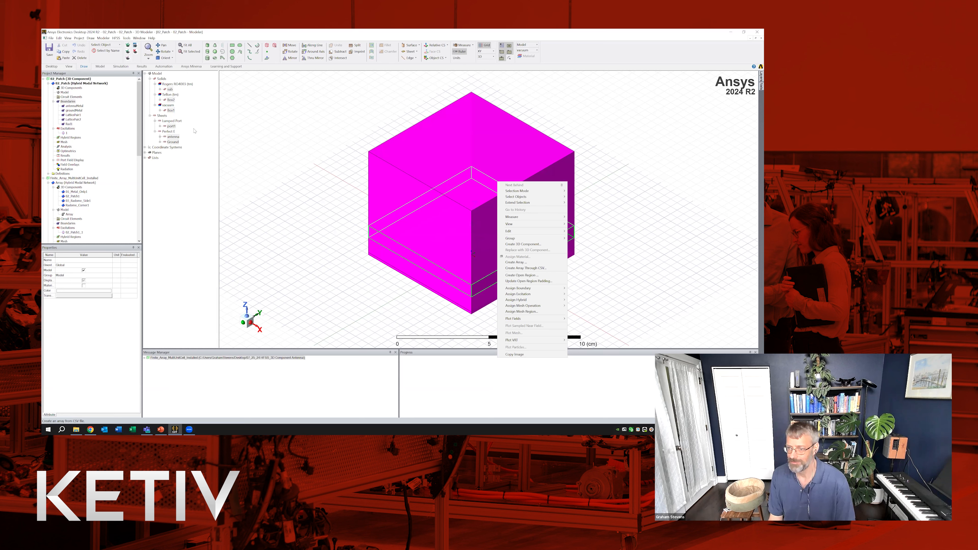
{"action": "left_click", "coordinate": [228, 135]}
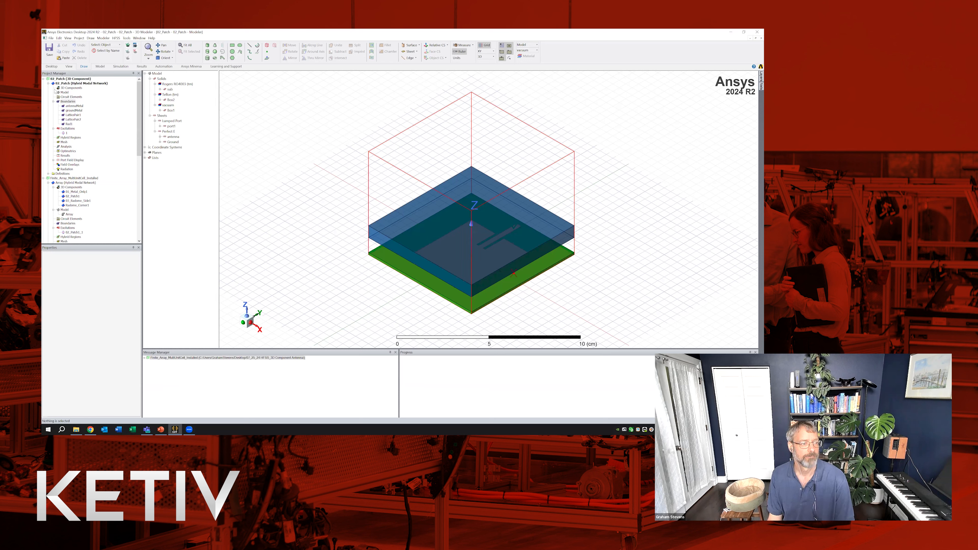
- Review the commands available for the Array design's model and array definition, and open the array's properties
{"action": "left_click", "coordinate": [75, 182]}
{"action": "left_click", "coordinate": [69, 214]}
{"action": "right_click", "coordinate": [70, 214]}
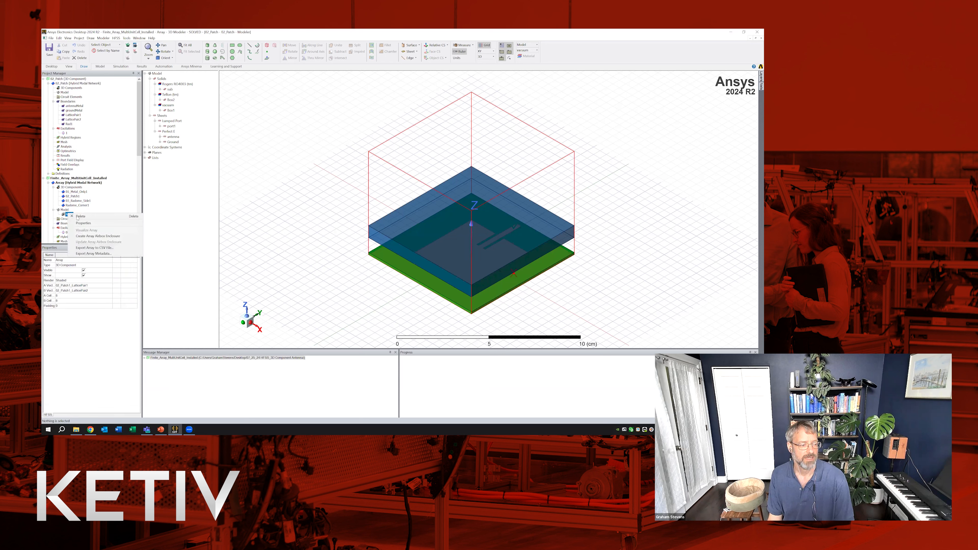
{"action": "right_click", "coordinate": [65, 210]}
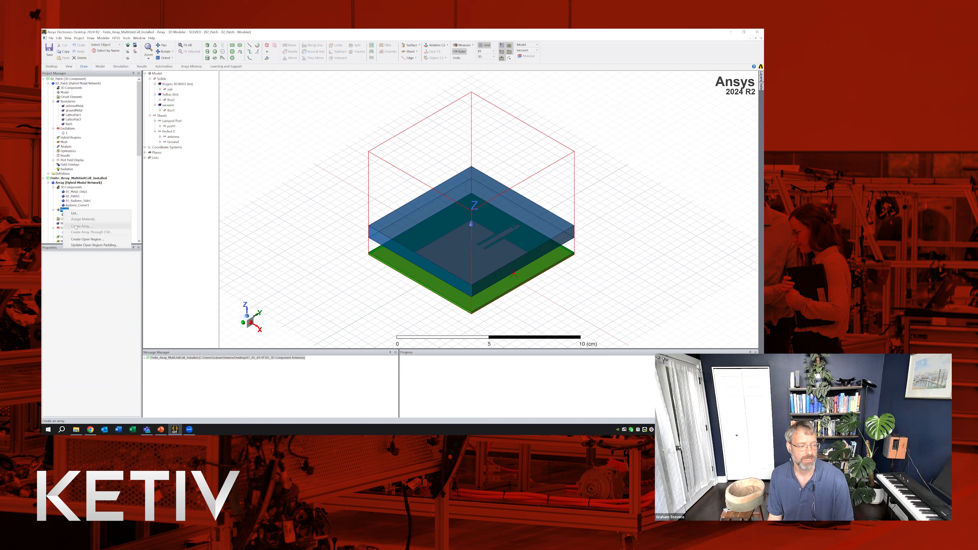
{"action": "key", "text": "Escape"}
{"action": "right_click", "coordinate": [69, 214]}
{"action": "left_click", "coordinate": [89, 219]}
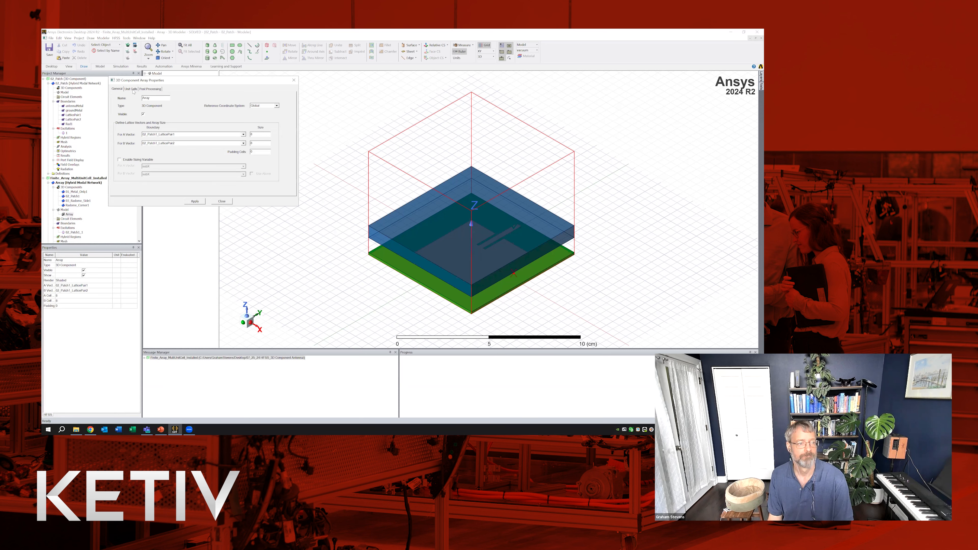
- Review the array's general lattice vector settings and unit cell layout, and close its properties without changes
{"action": "key", "text": "ctrl+Tab"}
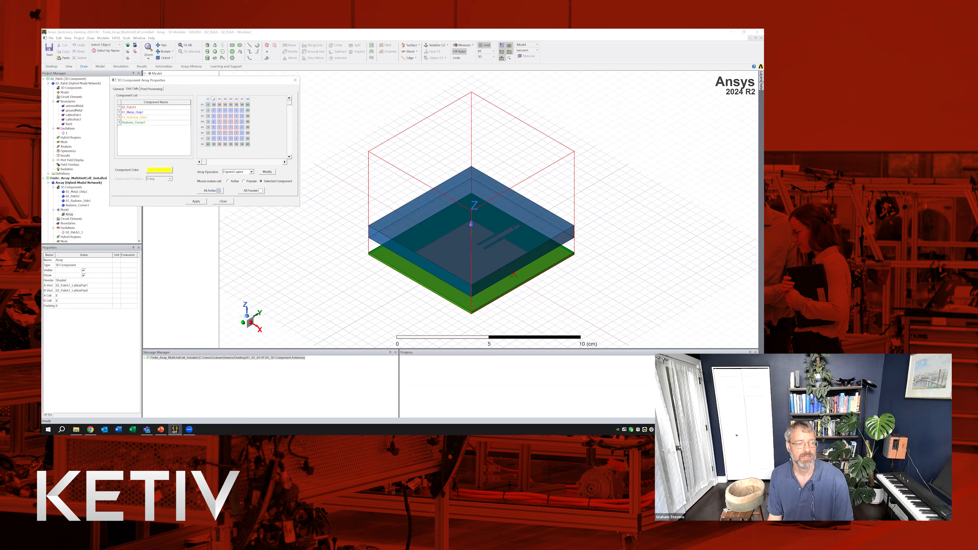
{"action": "left_click_drag", "start_coordinate": [179, 83], "coordinate": [217, 96]}
{"action": "left_click", "coordinate": [155, 102]}
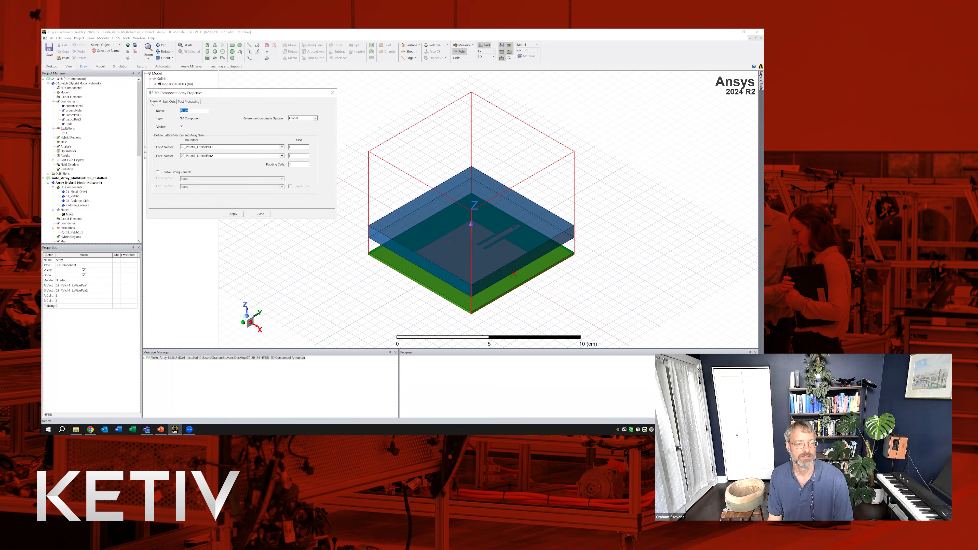
{"action": "left_click", "coordinate": [170, 102]}
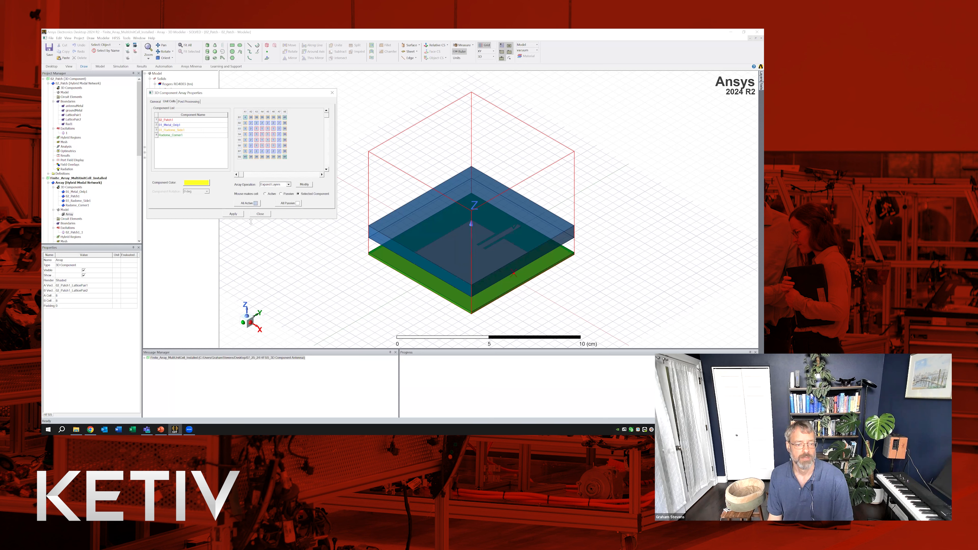
{"action": "left_click", "coordinate": [263, 214]}
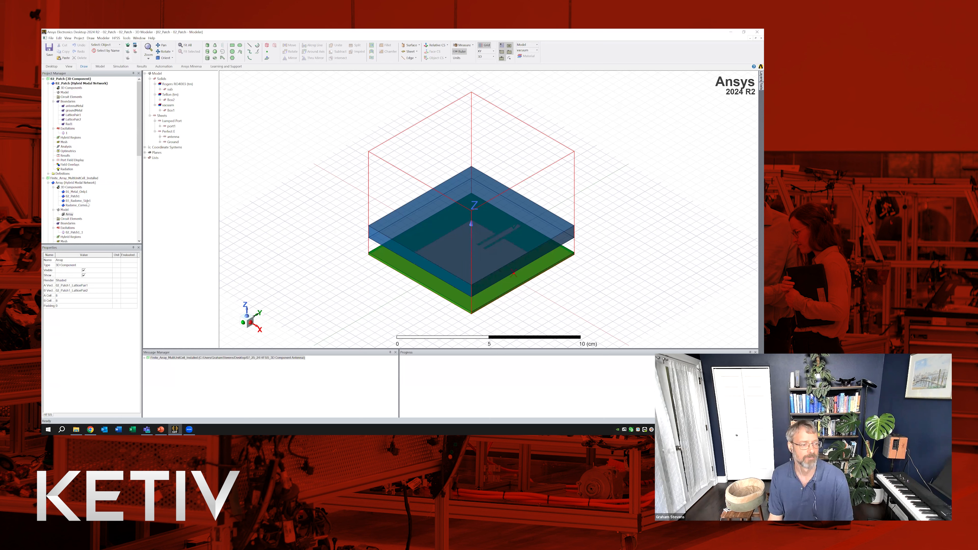
- Open the 3D definition of the radome side component from the Array design, expand its design, and view the geometry from another angle
{"action": "left_click", "coordinate": [75, 200]}
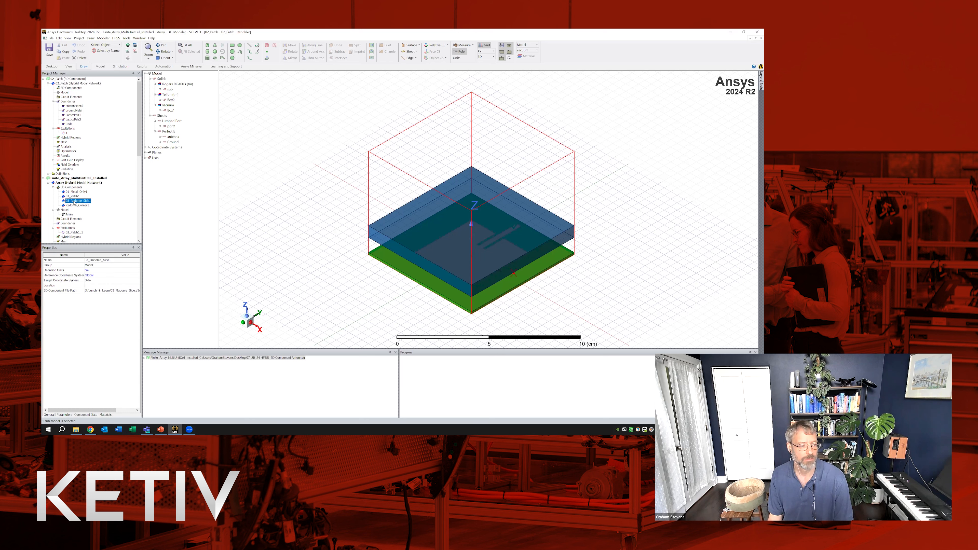
{"action": "right_click", "coordinate": [75, 201]}
{"action": "left_click", "coordinate": [91, 223]}
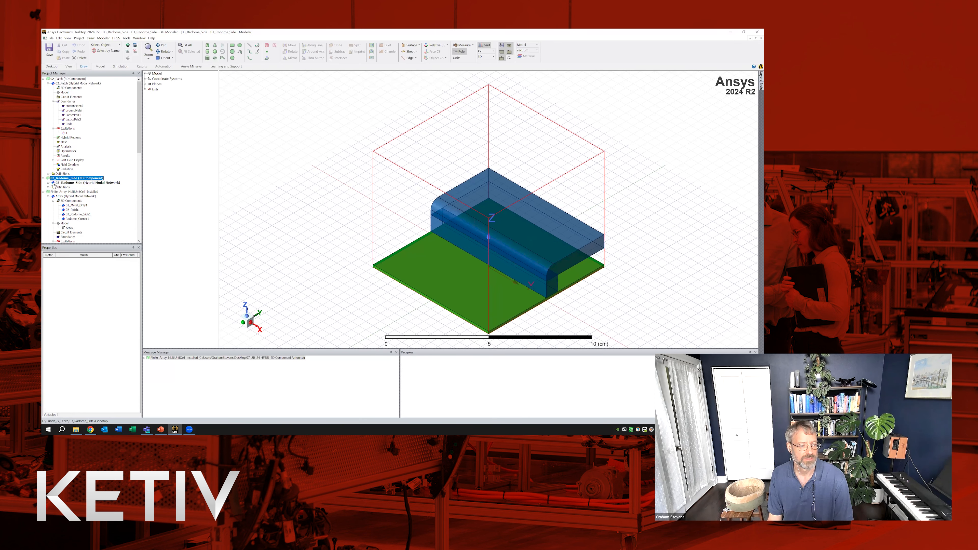
{"action": "left_click", "coordinate": [49, 183]}
{"action": "left_click", "coordinate": [75, 179]}
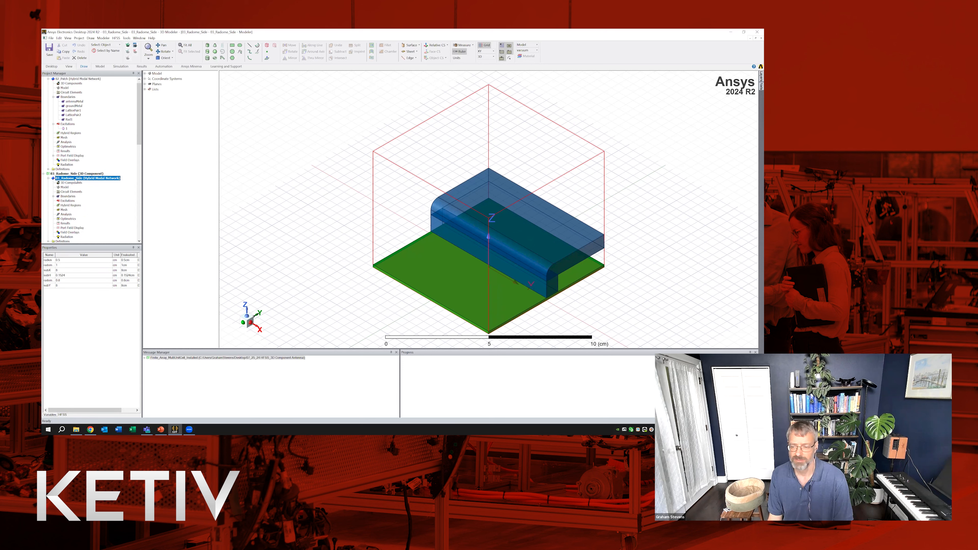
{"action": "left_click_drag", "start_coordinate": [462, 236], "coordinate": [536, 260], "text": "alt"}
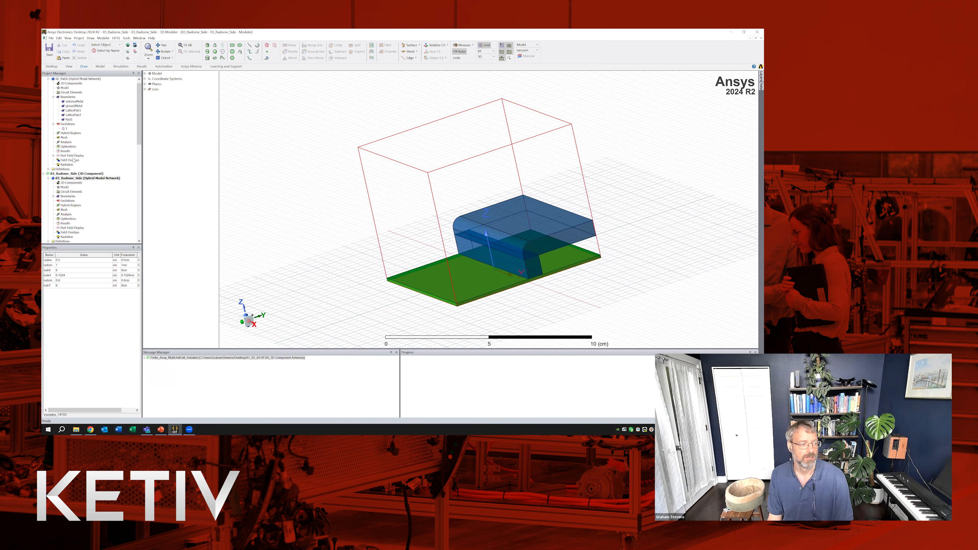
- Select the vacuum box in the 03_Radome_Side model and inspect the cell's outer faces from different angles
{"action": "left_click_drag", "start_coordinate": [141, 129], "coordinate": [141, 141]}
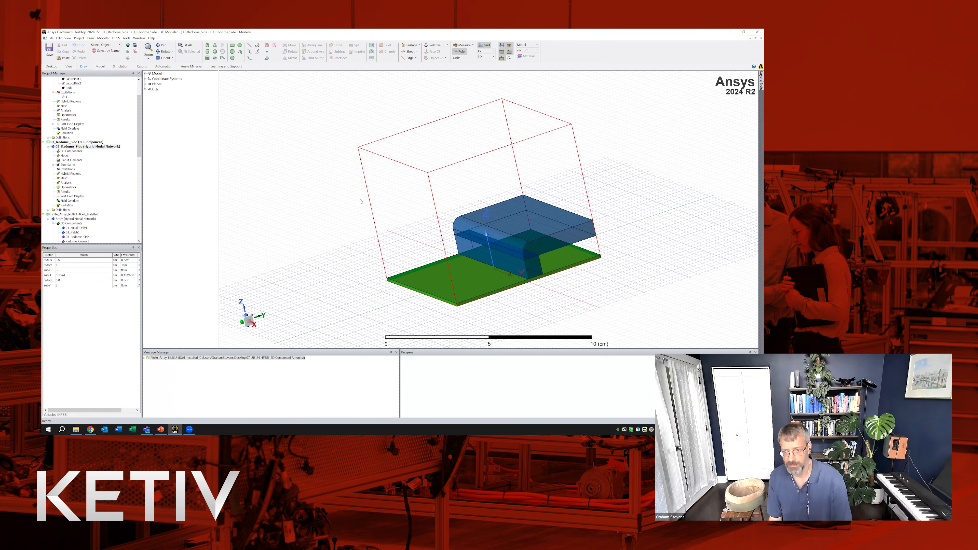
{"action": "left_click", "coordinate": [393, 196]}
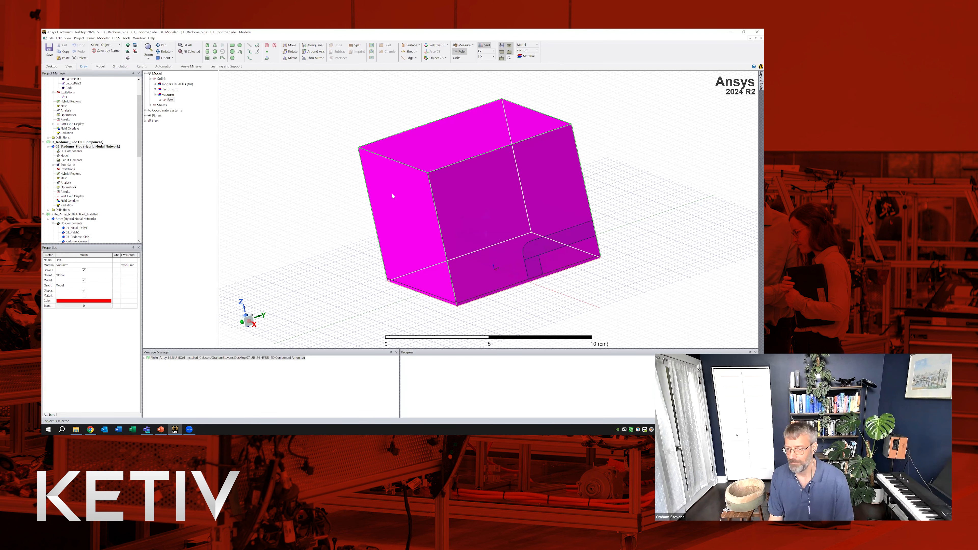
{"action": "left_click_drag", "start_coordinate": [332, 232], "coordinate": [337, 239], "text": "alt"}
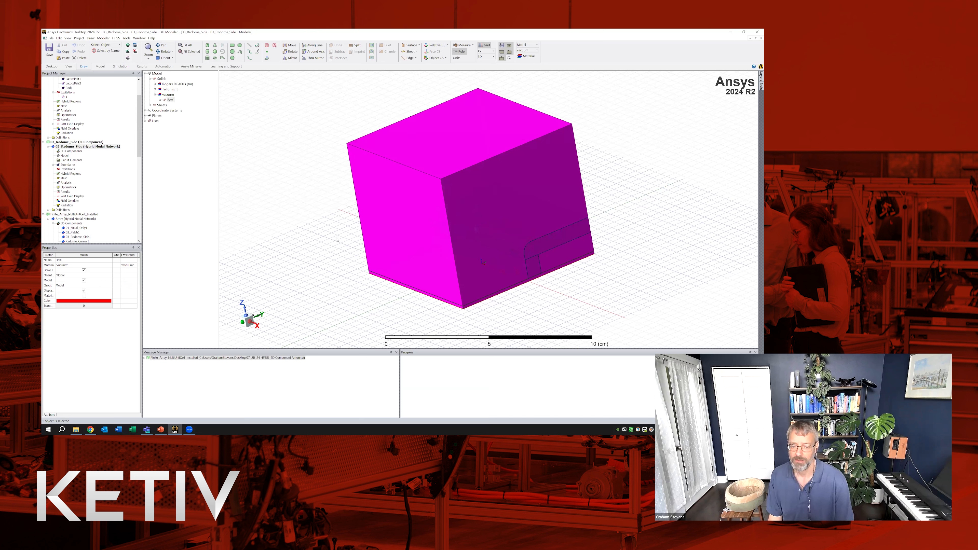
{"action": "middle_click_drag", "start_coordinate": [340, 238], "coordinate": [342, 239]}
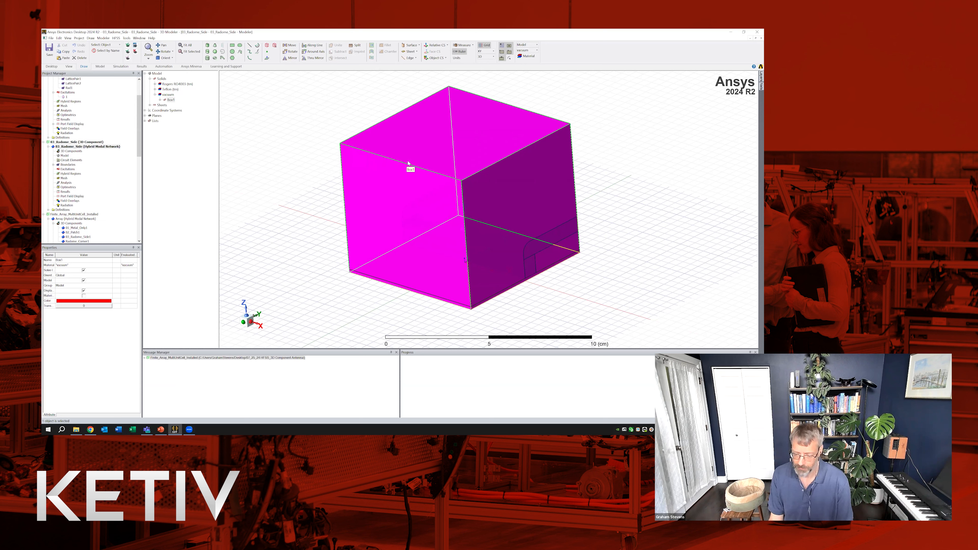
{"action": "scroll", "coordinate": [65, 174], "scroll_direction": "up", "scroll_amount": 3}
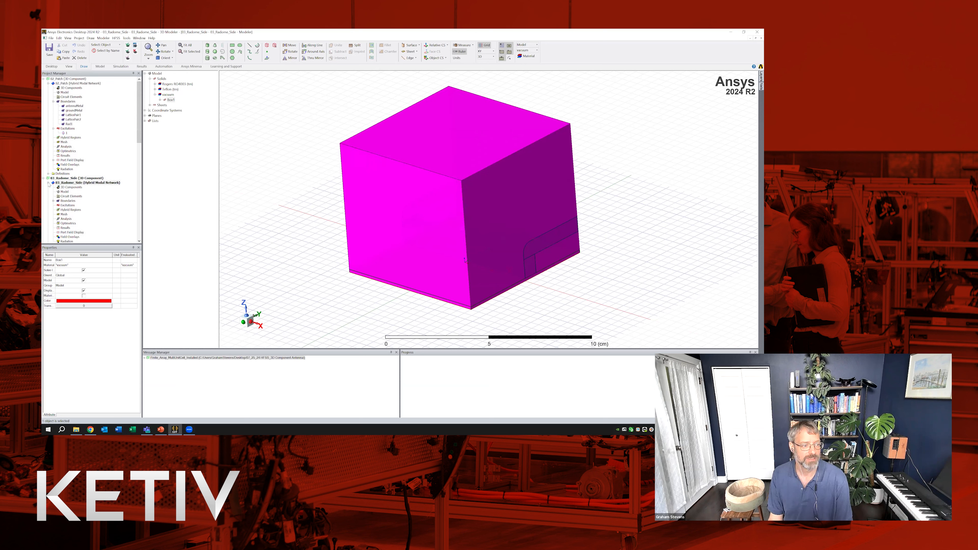
- Collapse the 03_Radome_Side and 02_Patch projects, and check the Array design's solution type without changing it
{"action": "left_click", "coordinate": [43, 178]}
{"action": "left_click", "coordinate": [44, 79]}
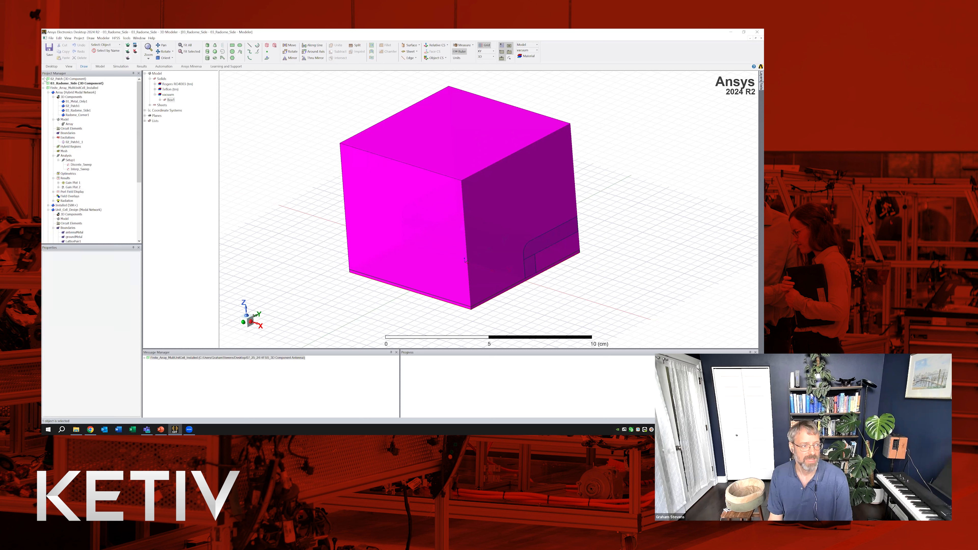
{"action": "left_click", "coordinate": [75, 98]}
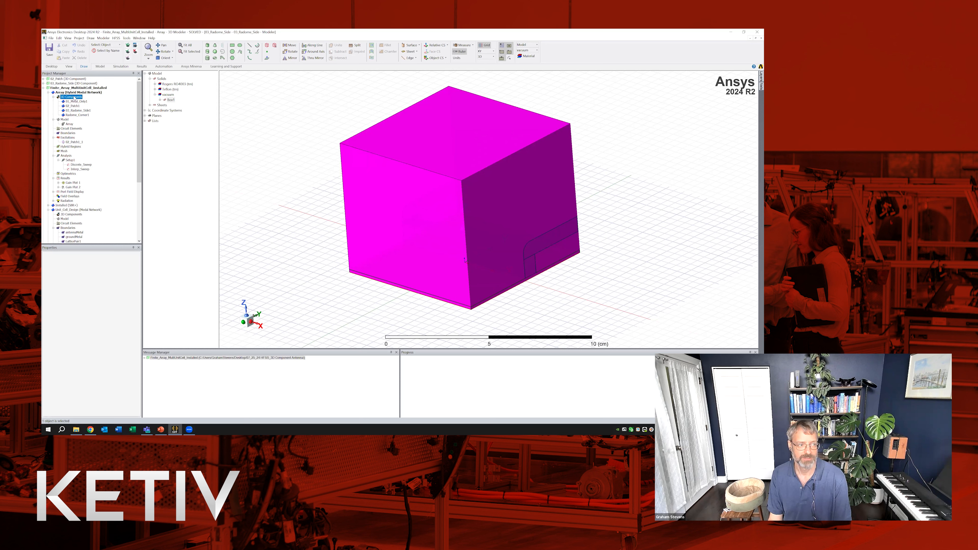
{"action": "right_click", "coordinate": [74, 93]}
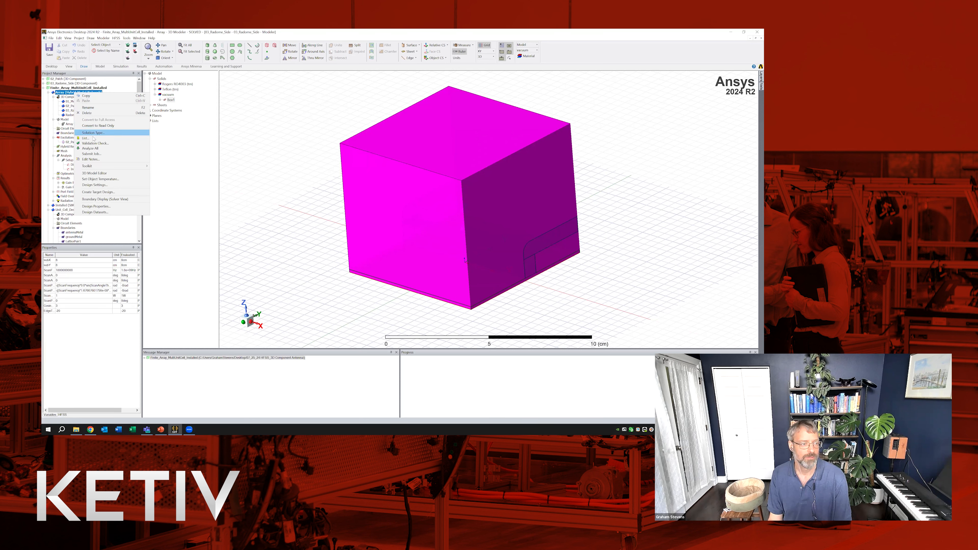
{"action": "left_click", "coordinate": [91, 133]}
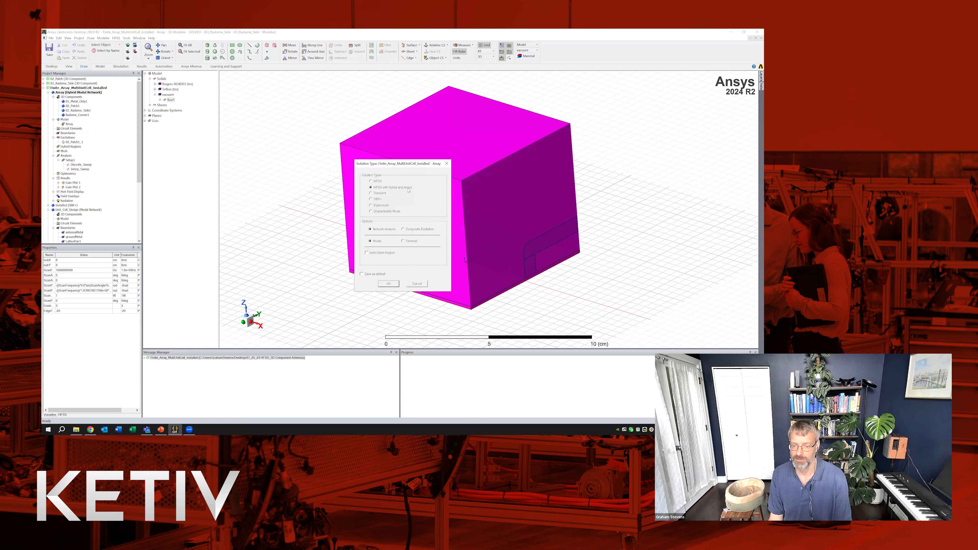
{"action": "left_click", "coordinate": [418, 283]}
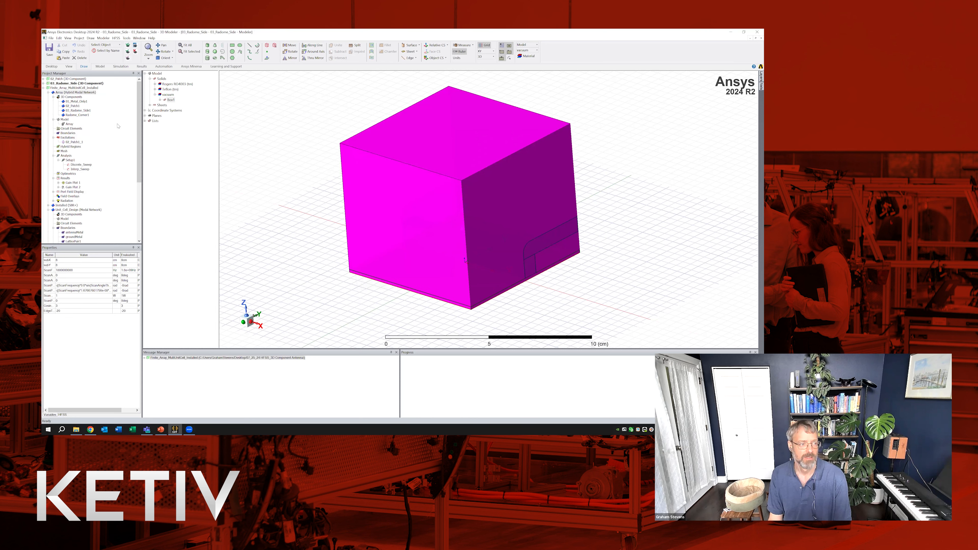
- Review the options for adding 3D components to the Array design, and open the array's properties
{"action": "right_click", "coordinate": [72, 97]}
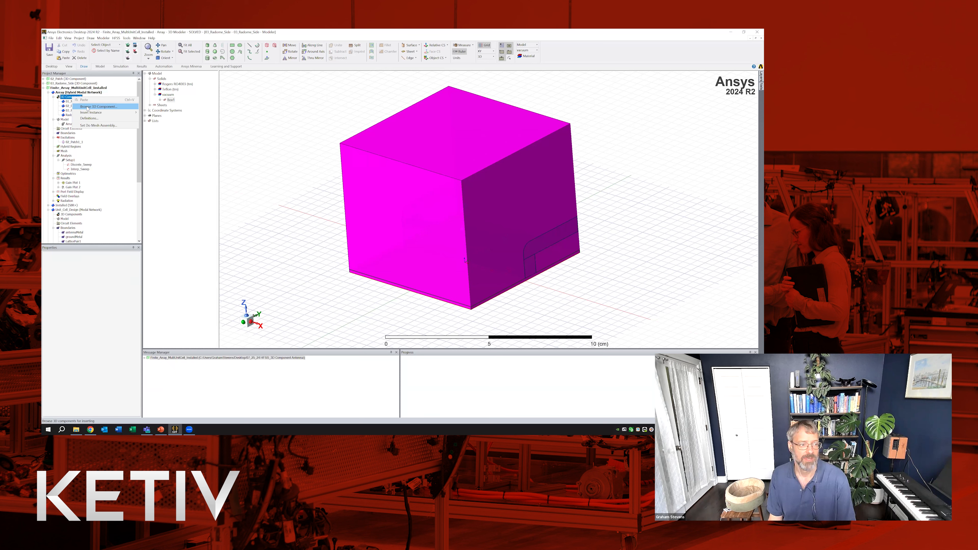
{"action": "left_click", "coordinate": [67, 99]}
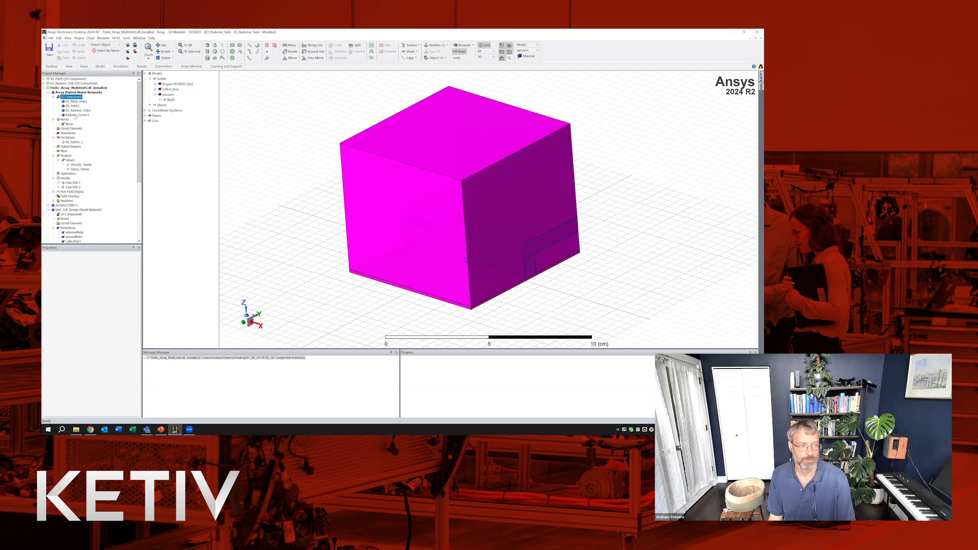
{"action": "left_click", "coordinate": [69, 124]}
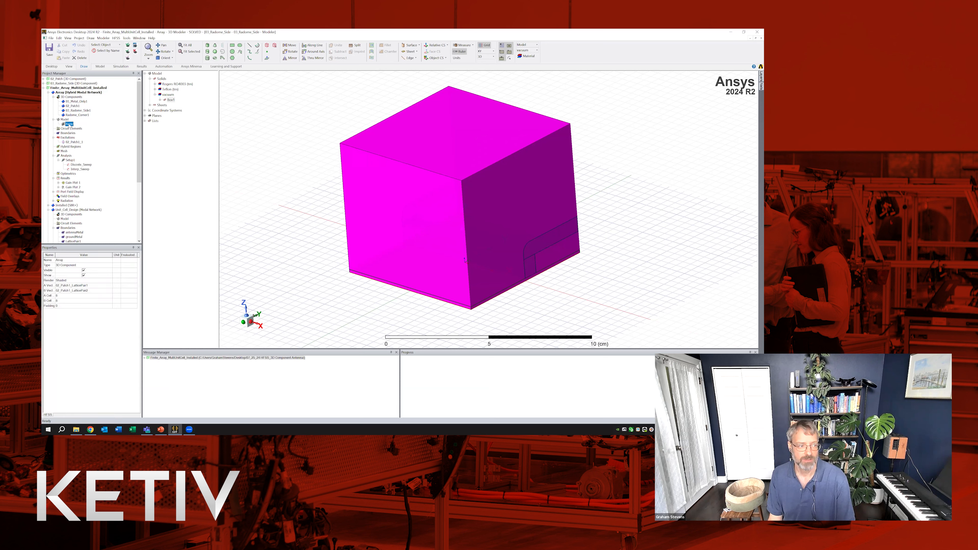
{"action": "right_click", "coordinate": [70, 126]}
{"action": "right_click", "coordinate": [64, 120]}
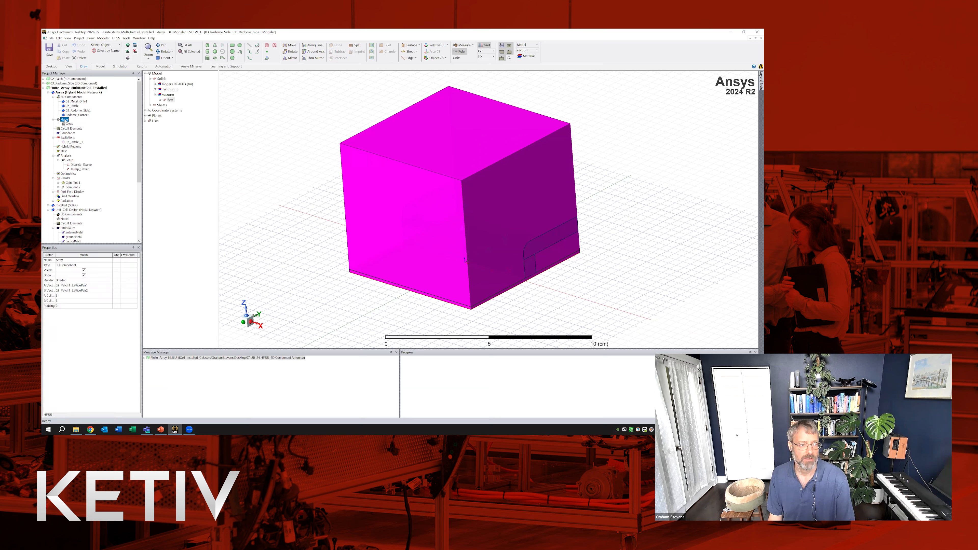
{"action": "right_click", "coordinate": [69, 124]}
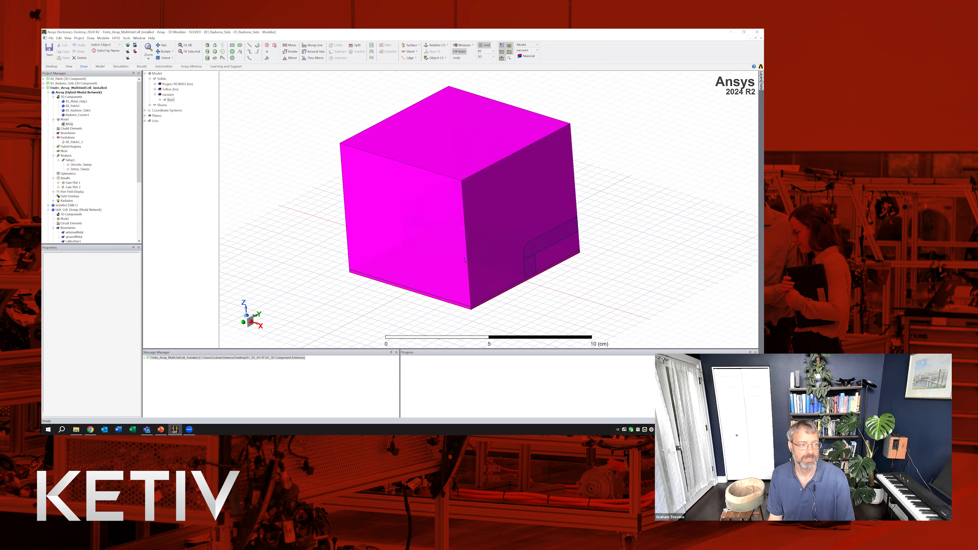
{"action": "left_click", "coordinate": [80, 135]}
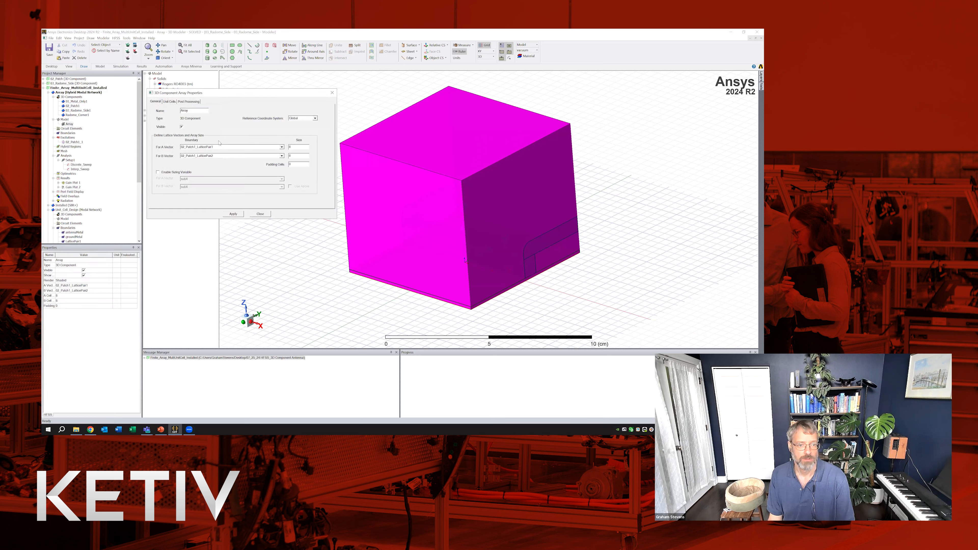
- Display the array's unit cell layout and inspect the component assigned to a radome side cell
{"action": "left_click", "coordinate": [170, 101]}
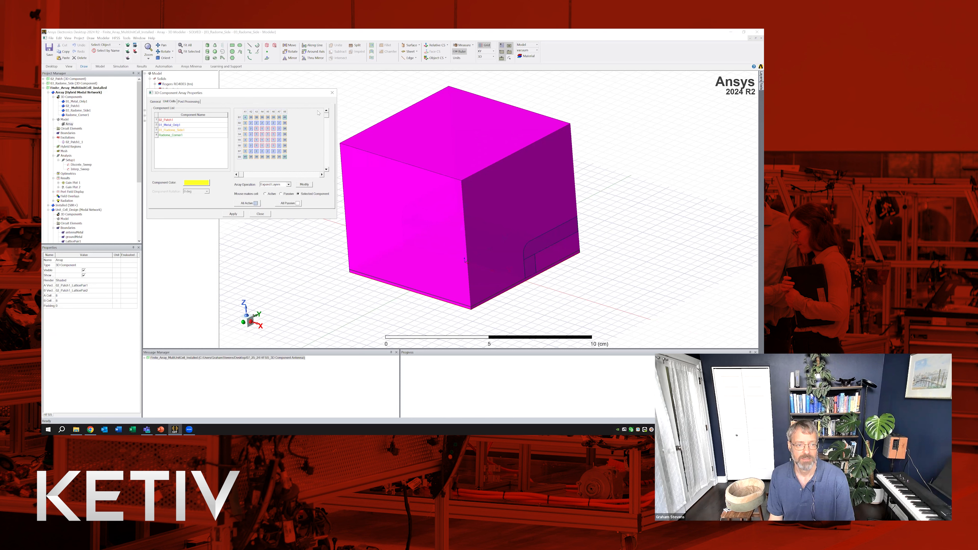
{"action": "left_click_drag", "start_coordinate": [293, 93], "coordinate": [355, 112]}
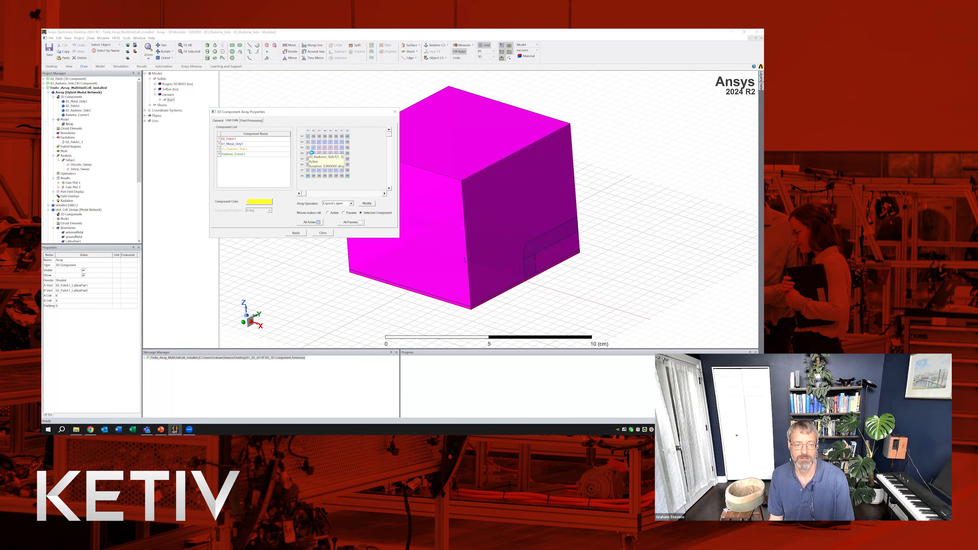
{"action": "mouse_move", "coordinate": [315, 137]}
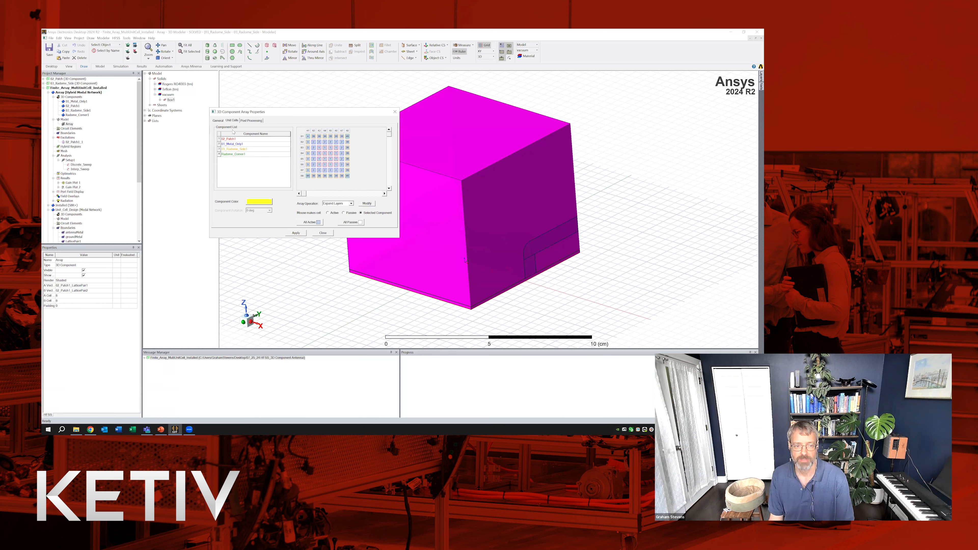
- Review the array's general lattice vector settings and its post-processing cell definitions, and close the array properties without changes
{"action": "left_click", "coordinate": [218, 120]}
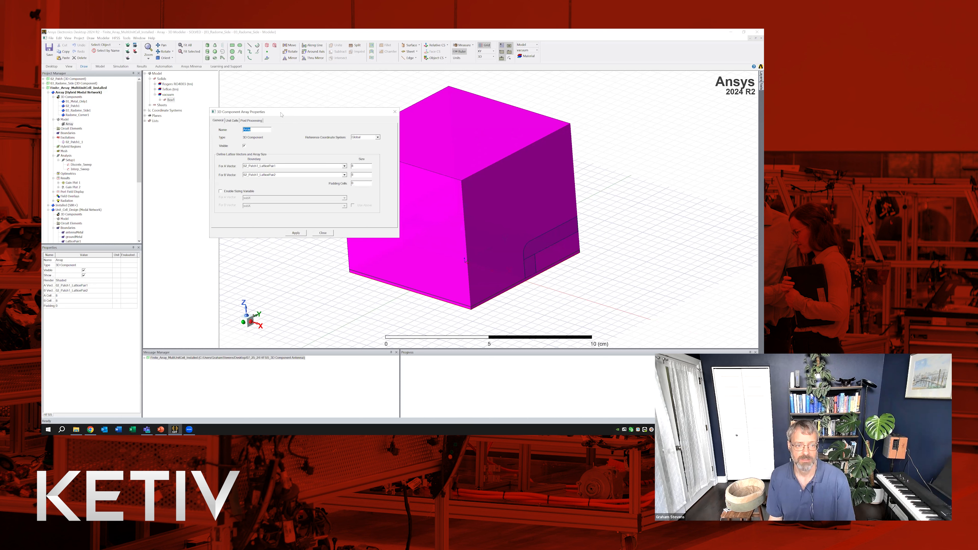
{"action": "left_click_drag", "start_coordinate": [281, 114], "coordinate": [262, 122]}
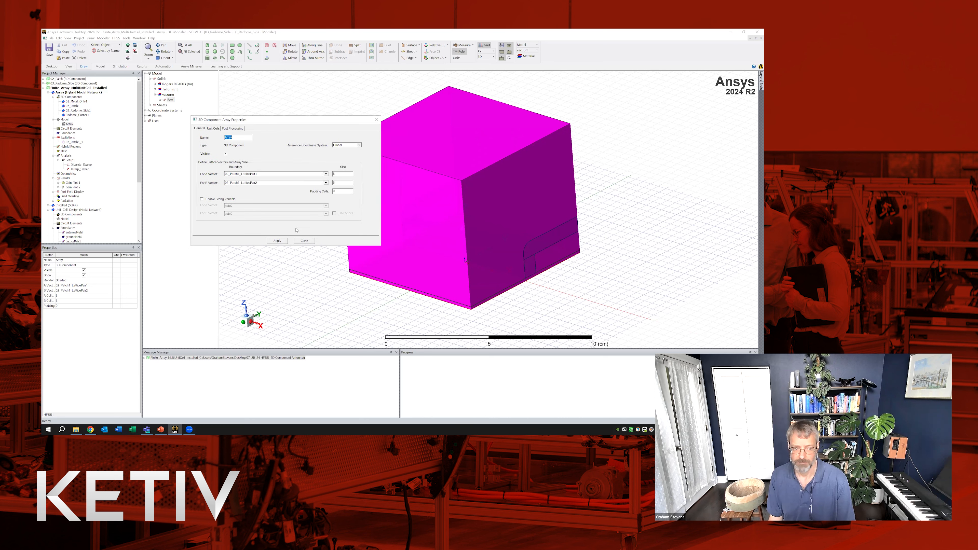
{"action": "left_click", "coordinate": [232, 128]}
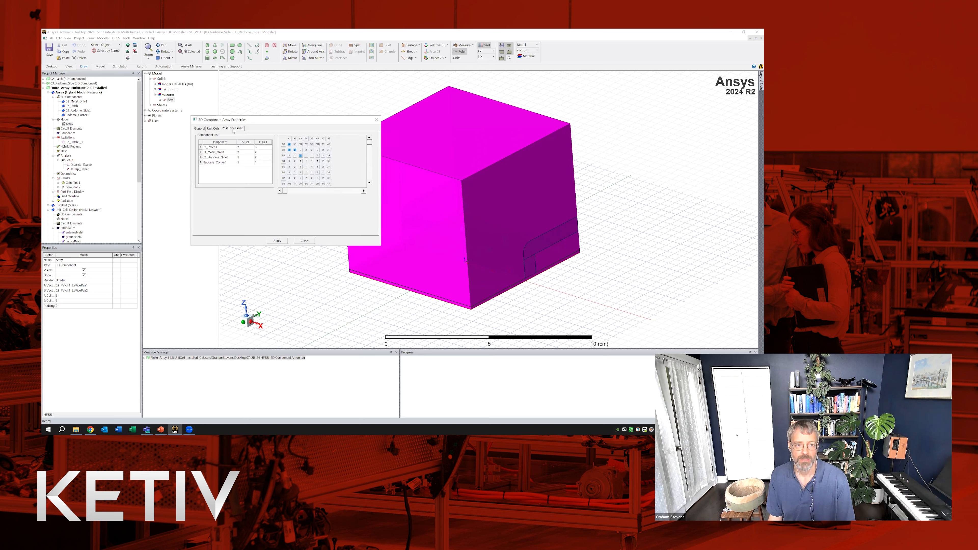
{"action": "left_click", "coordinate": [308, 242]}
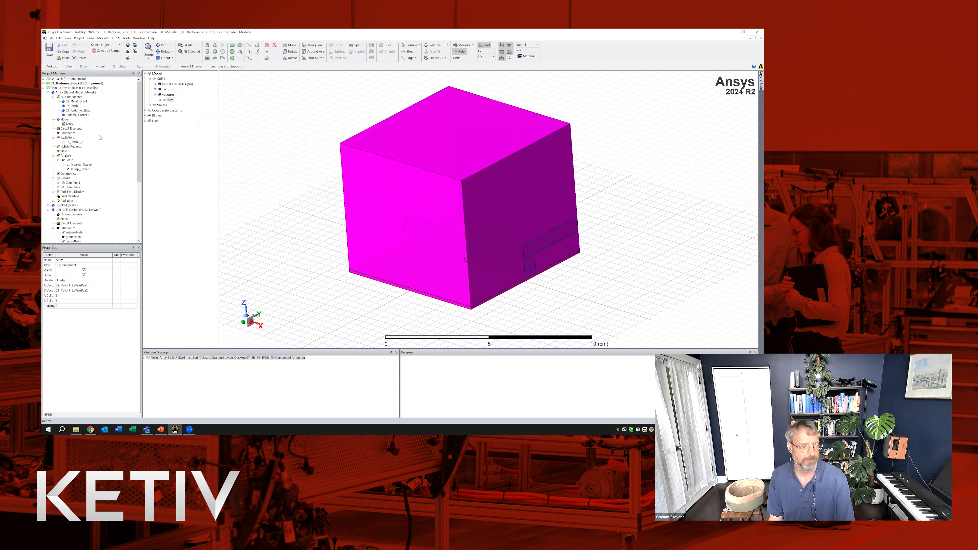
- Inspect the post-process source magnitudes and scan phase expressions for the Array design's excitations, and close the source editor
{"action": "right_click", "coordinate": [69, 138]}
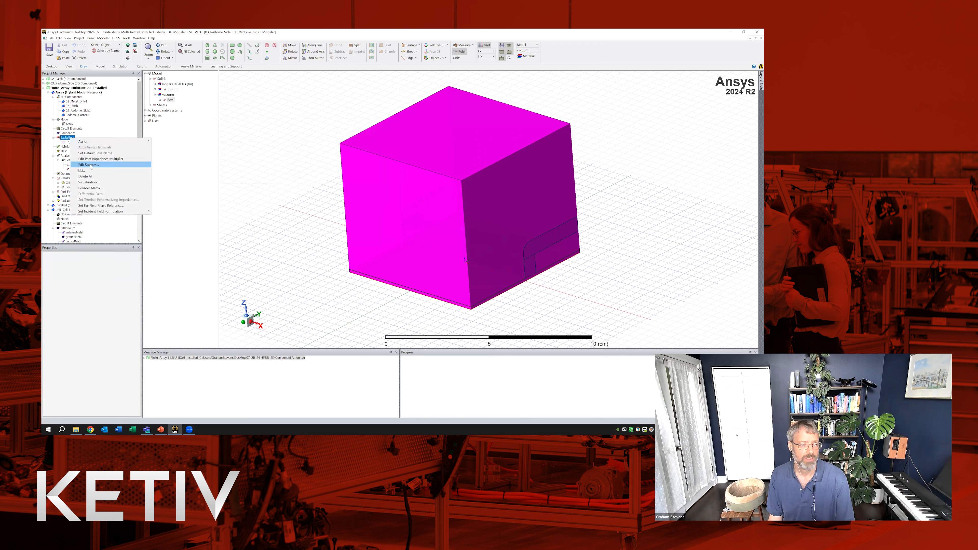
{"action": "left_click", "coordinate": [88, 164]}
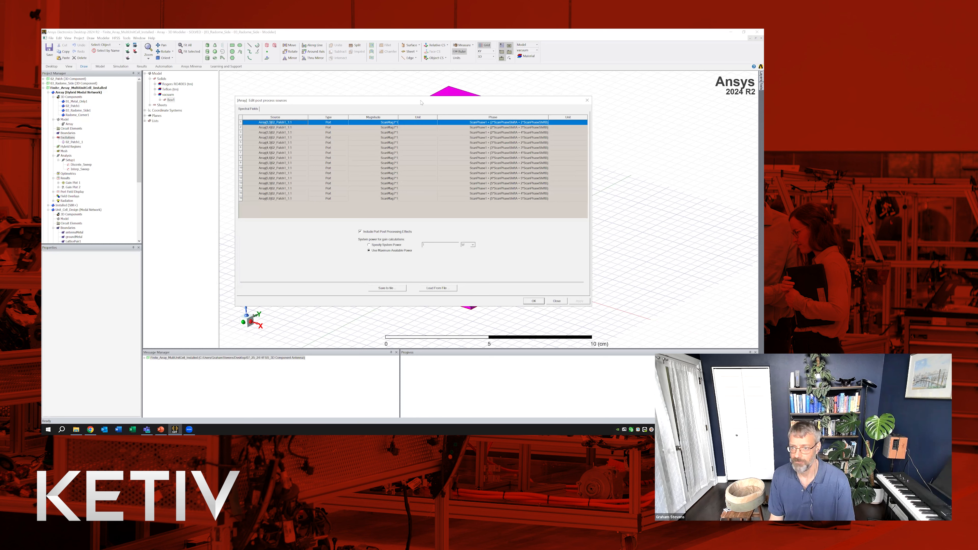
{"action": "left_click_drag", "start_coordinate": [430, 100], "coordinate": [436, 98]}
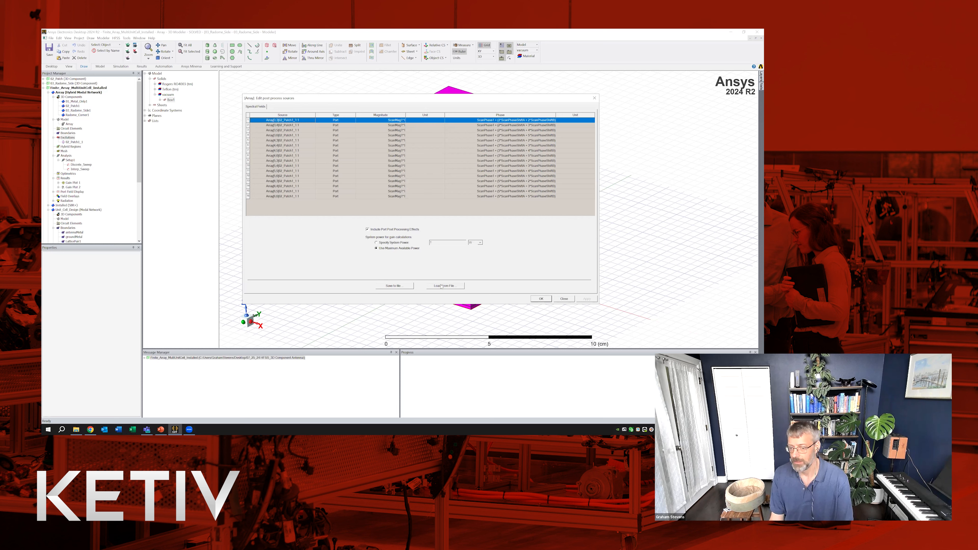
{"action": "left_click", "coordinate": [563, 299]}
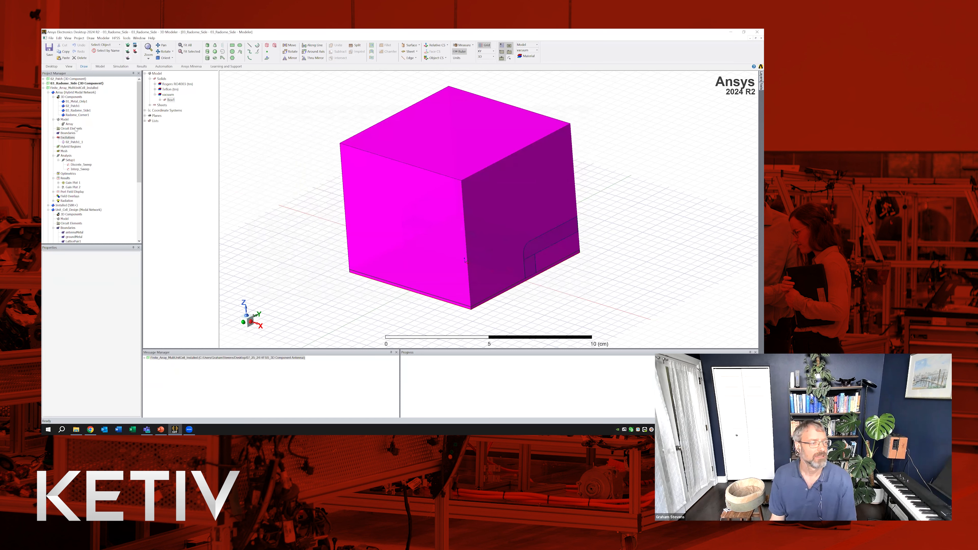
- Check the radome side component in the Array design, and close the 03_Radome_Side and 02_Patch projects
{"action": "left_click", "coordinate": [76, 111]}
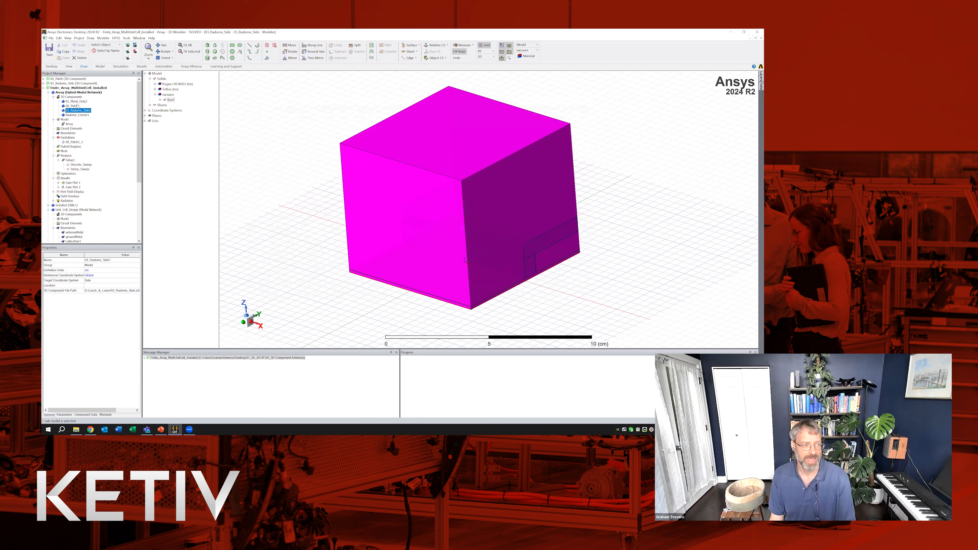
{"action": "right_click", "coordinate": [78, 111]}
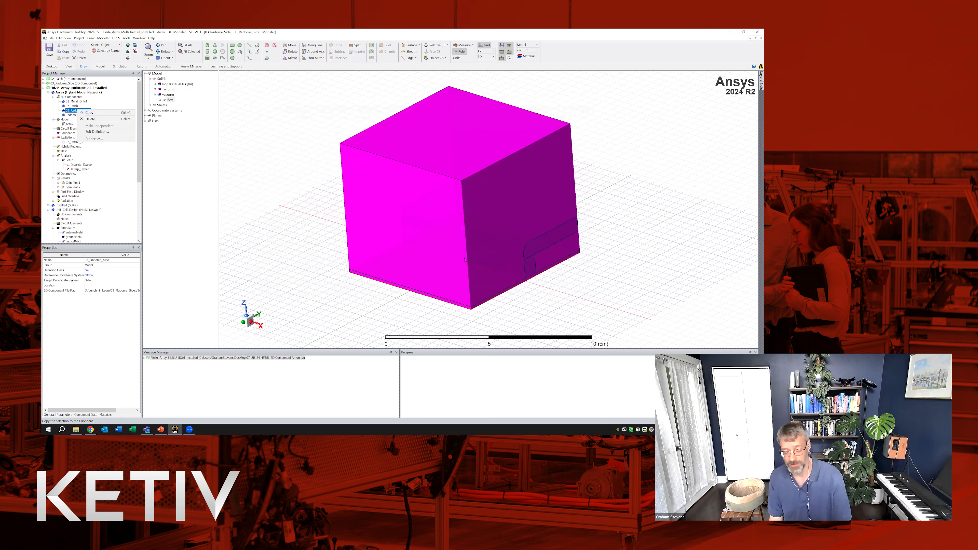
{"action": "right_click", "coordinate": [57, 83]}
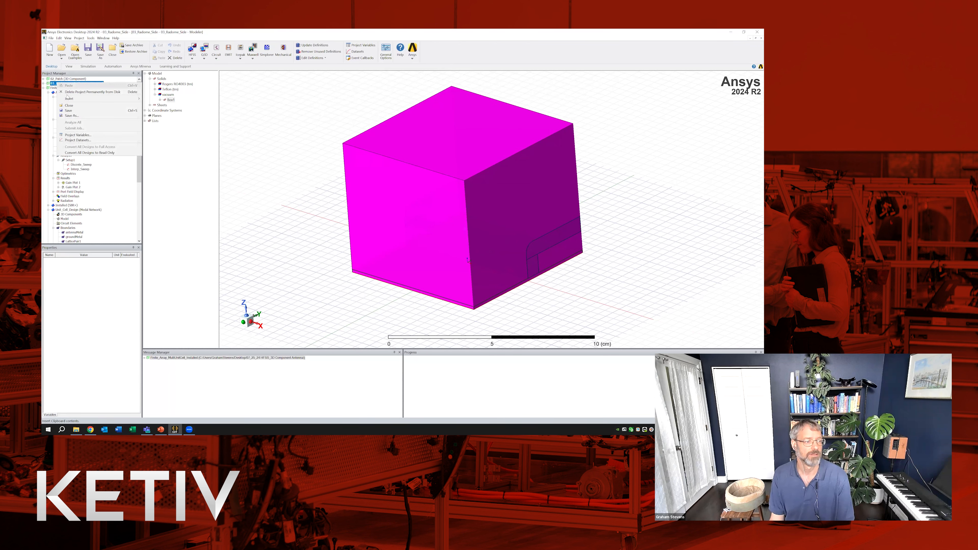
{"action": "left_click", "coordinate": [68, 105]}
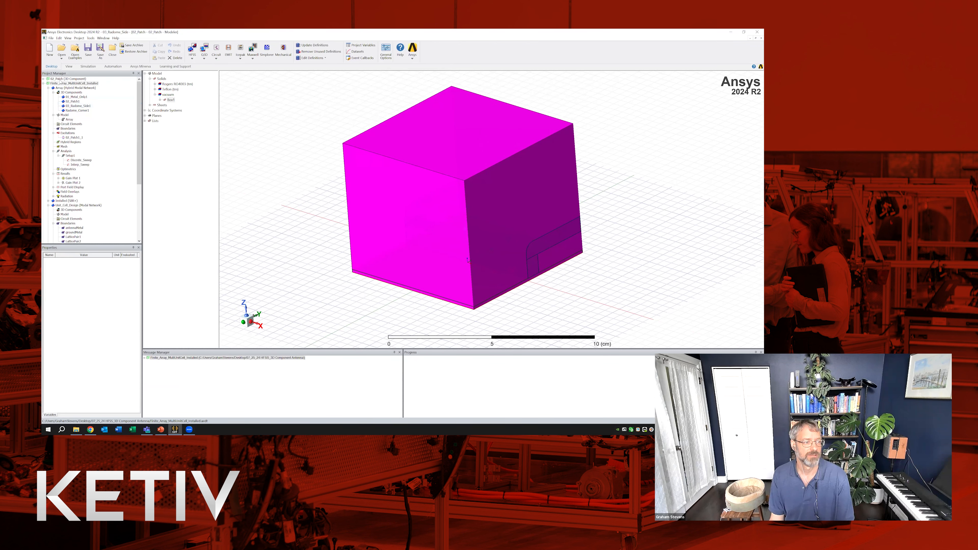
{"action": "right_click", "coordinate": [61, 79]}
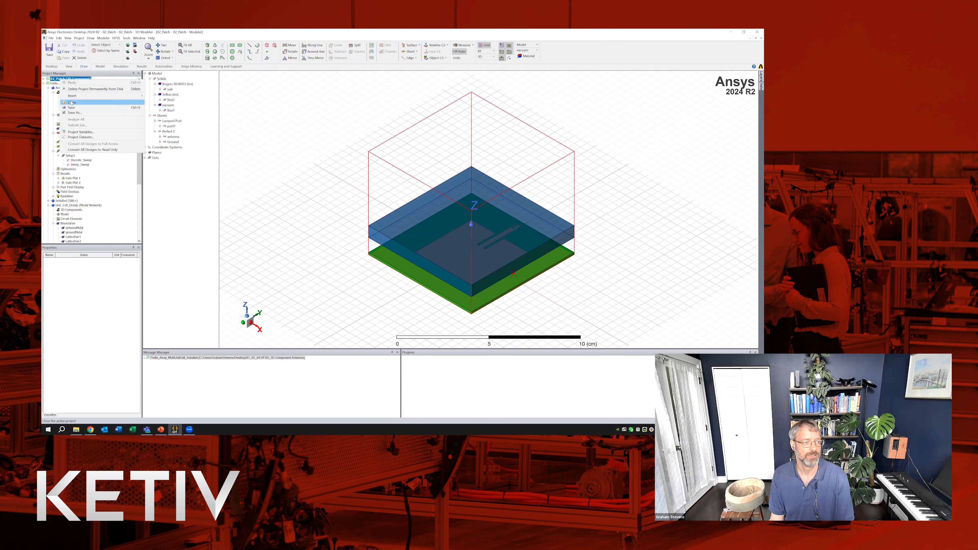
{"action": "left_click", "coordinate": [71, 102]}
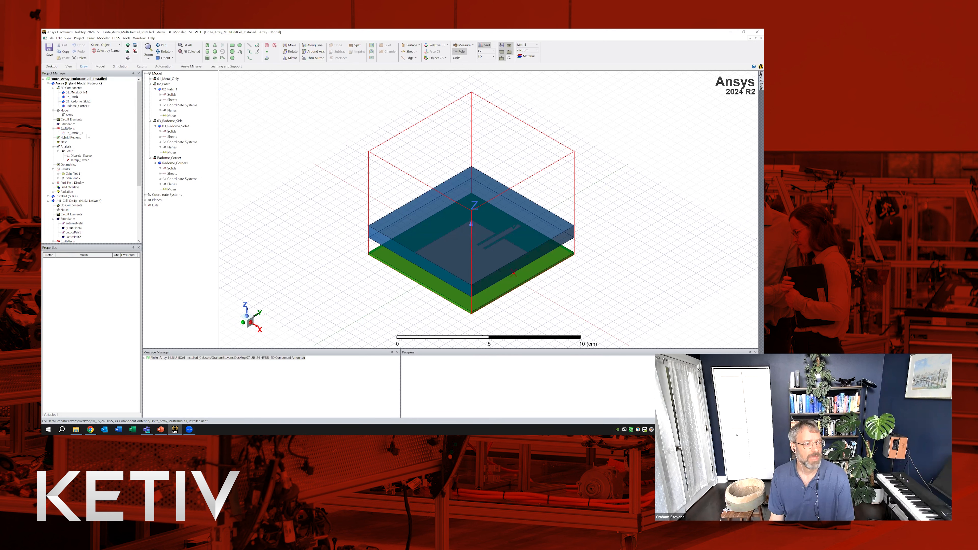
- Review Setup1's general, mesh/solution and adaptive options in the Array design, and leave the solution setup without changes
{"action": "right_click", "coordinate": [72, 151]}
{"action": "left_click", "coordinate": [115, 181]}
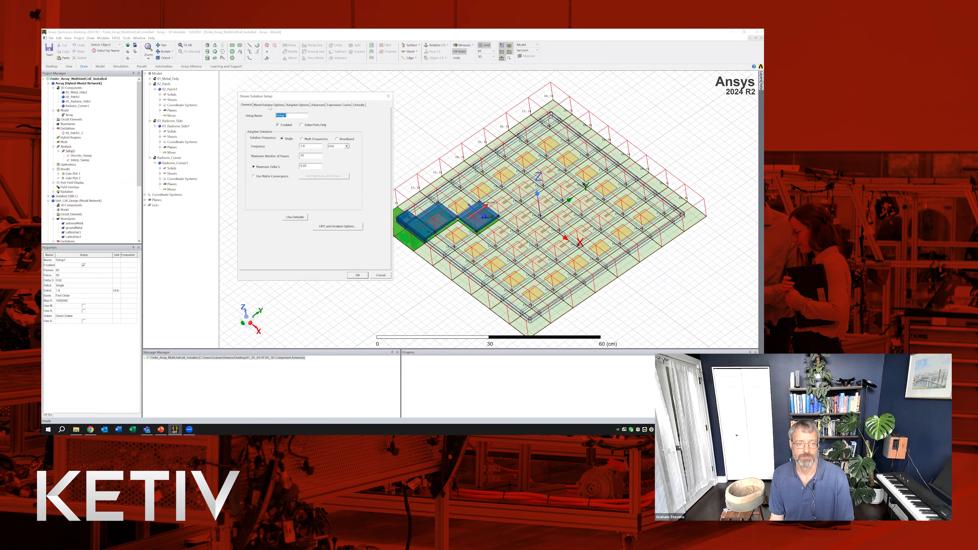
{"action": "left_click", "coordinate": [270, 105]}
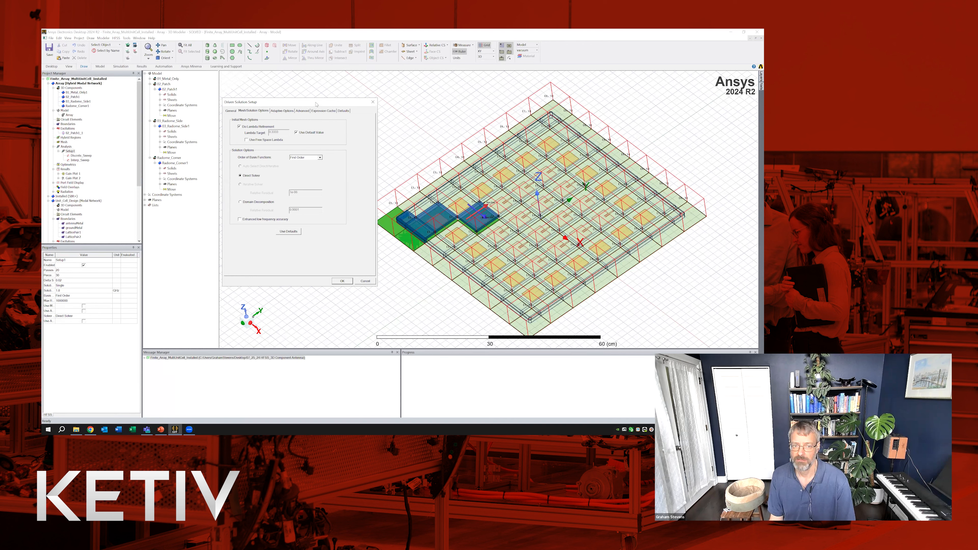
{"action": "left_click_drag", "start_coordinate": [323, 102], "coordinate": [329, 97]}
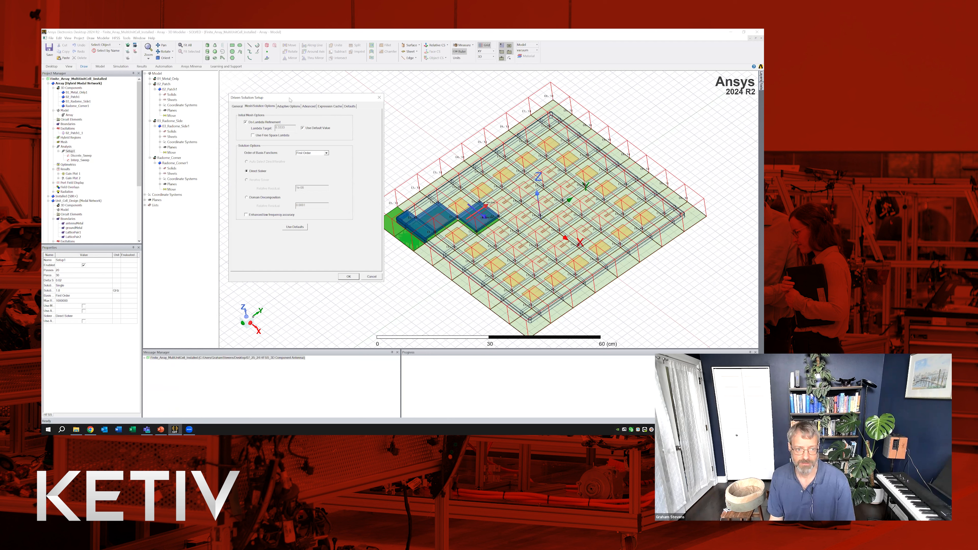
{"action": "left_click_drag", "start_coordinate": [280, 102], "coordinate": [272, 104]}
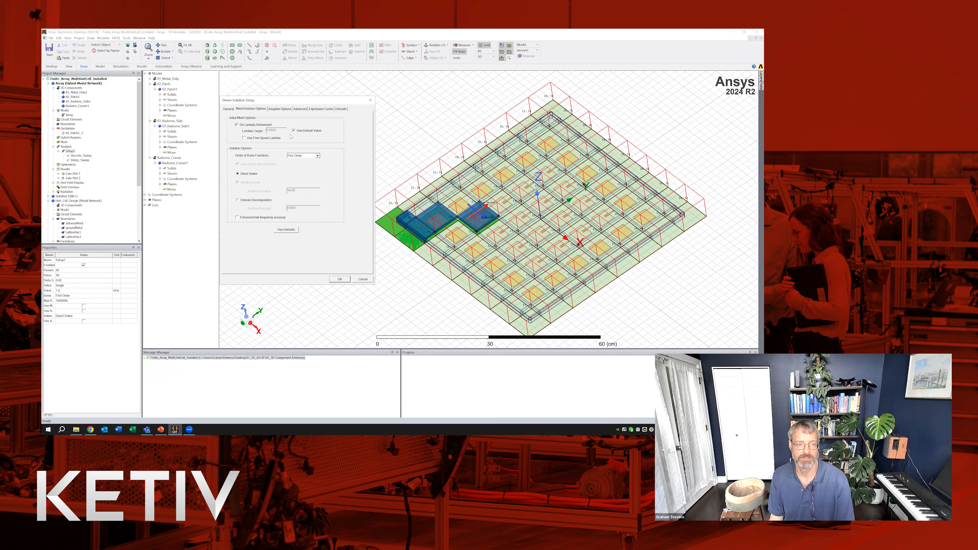
{"action": "left_click", "coordinate": [282, 110]}
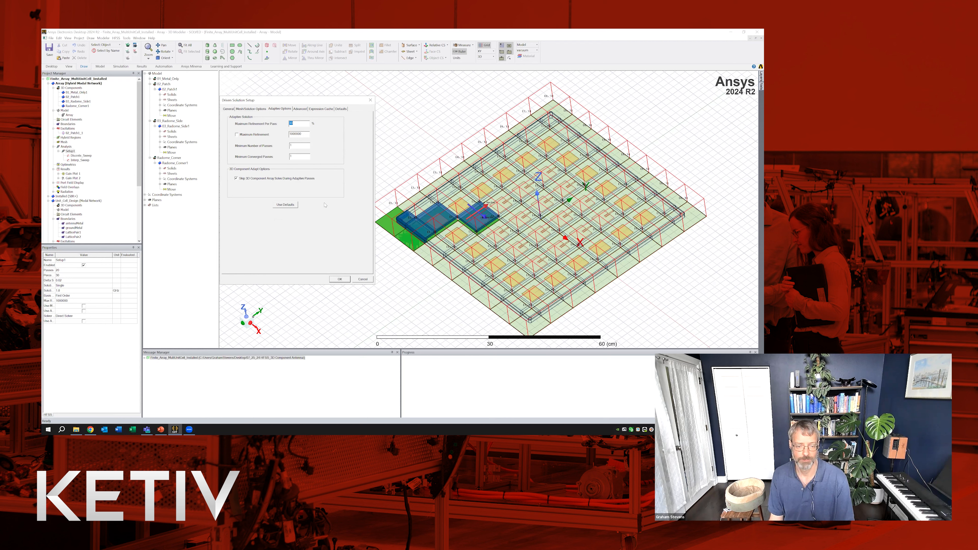
{"action": "left_click", "coordinate": [362, 279]}
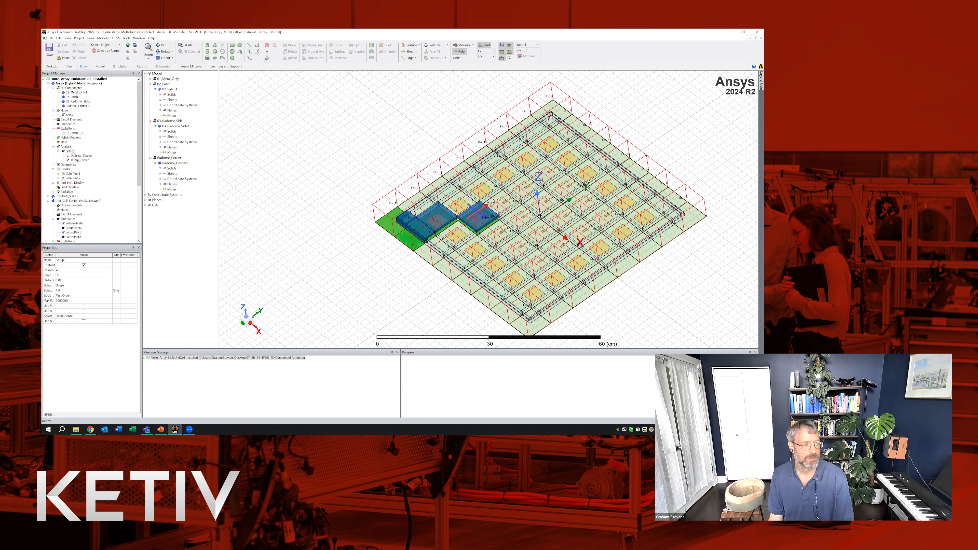
- Display Gain Plot 1 and Gain Plot 2 of the Array design, and expand its radiation setups
{"action": "double_click", "coordinate": [67, 174]}
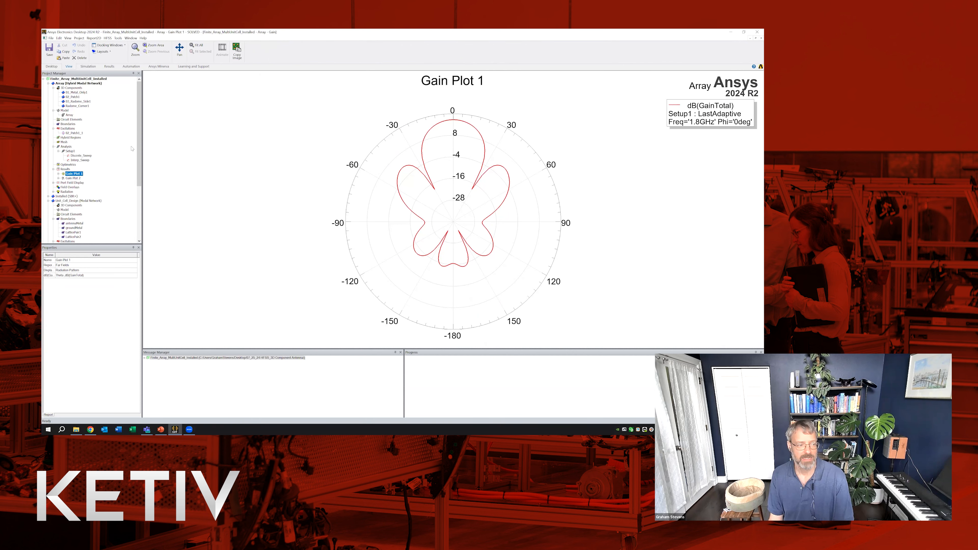
{"action": "double_click", "coordinate": [72, 178]}
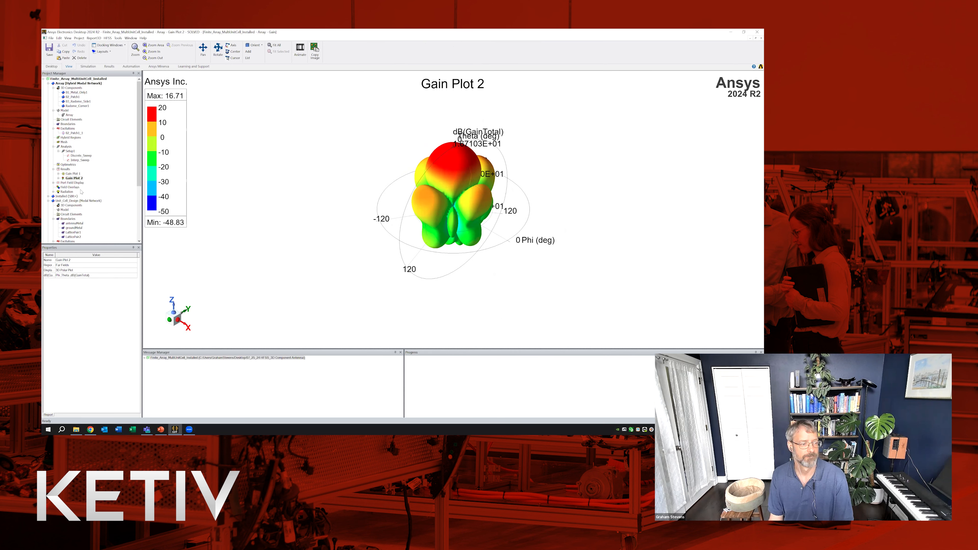
{"action": "left_click", "coordinate": [54, 192]}
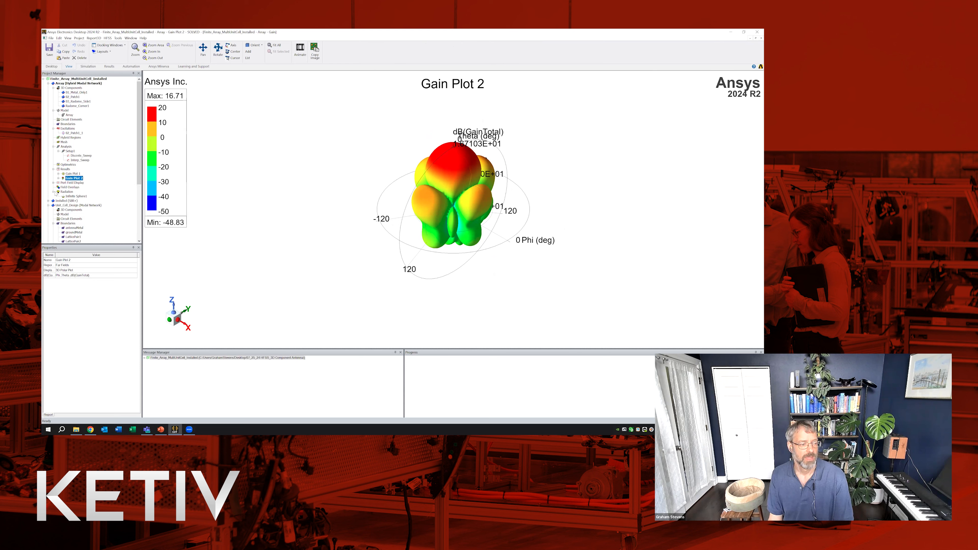
{"action": "left_click_drag", "start_coordinate": [141, 160], "coordinate": [133, 161]}
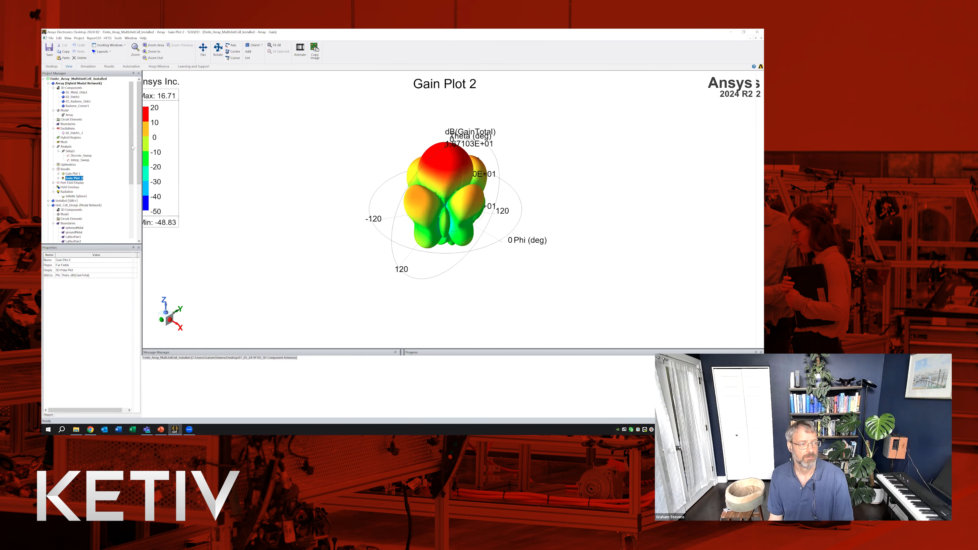
- Collapse the Array design, and open the Installed (SBR+) design to inspect the satellite model
{"action": "left_click", "coordinate": [48, 83]}
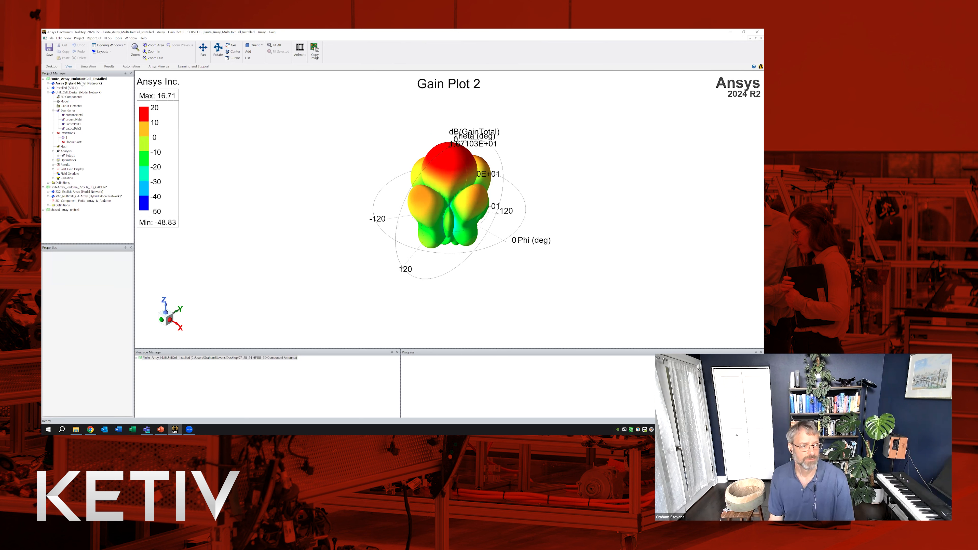
{"action": "left_click", "coordinate": [47, 88]}
{"action": "left_click", "coordinate": [62, 88]}
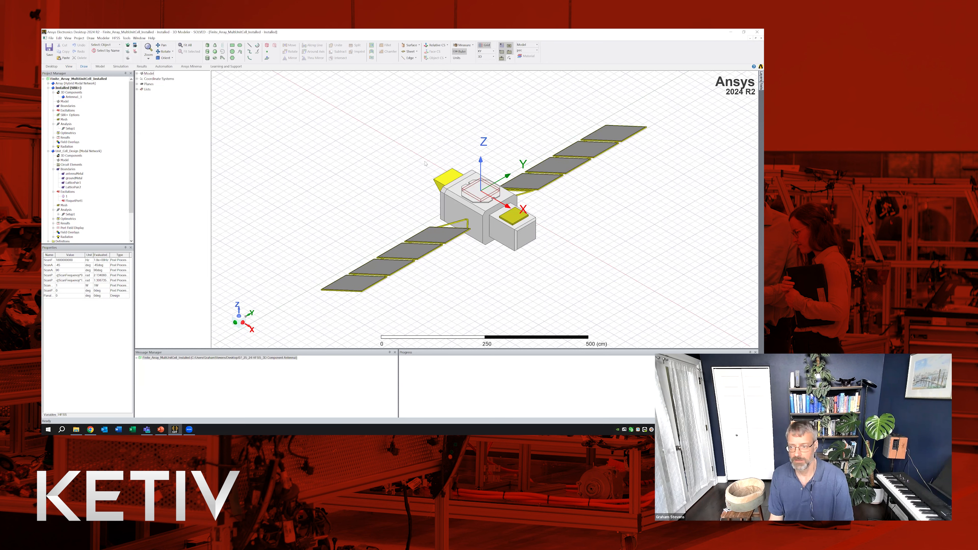
{"action": "scroll", "coordinate": [599, 193], "scroll_direction": "down", "scroll_amount": 2}
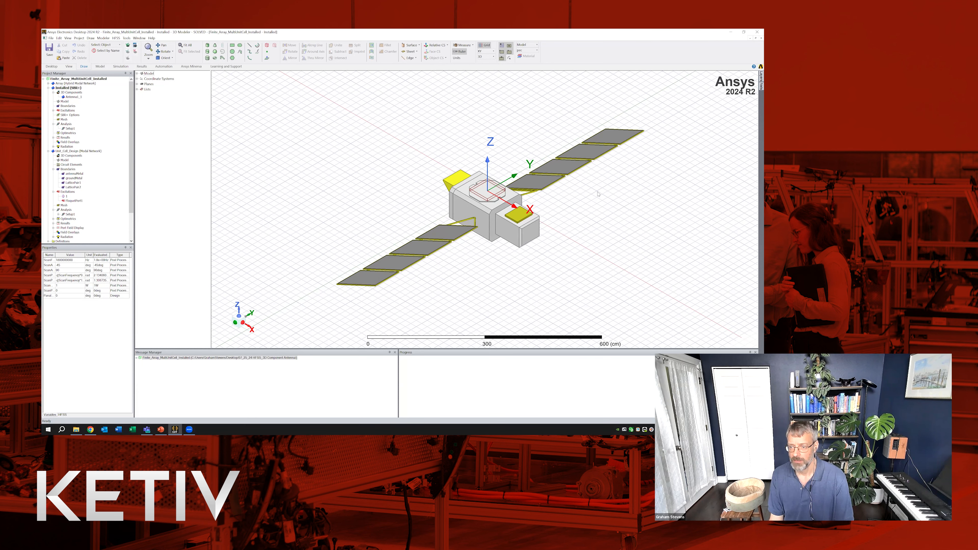
{"action": "scroll", "coordinate": [598, 193], "scroll_direction": "up", "scroll_amount": 4}
{"action": "scroll", "coordinate": [598, 193], "scroll_direction": "down", "scroll_amount": 2}
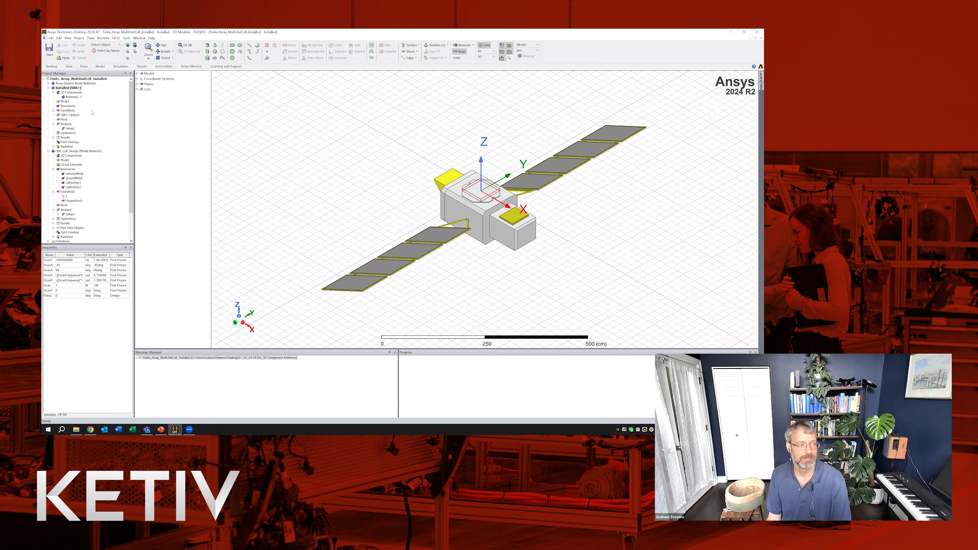
- Highlight the antenna component on the satellite, and review the options for creating an antenna linked to a source design
{"action": "left_click", "coordinate": [74, 97]}
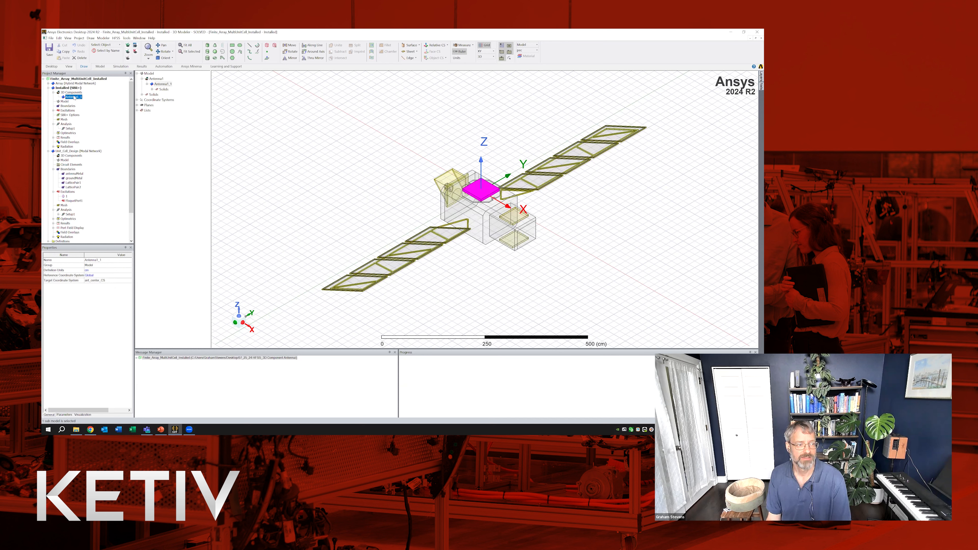
{"action": "right_click", "coordinate": [72, 93]}
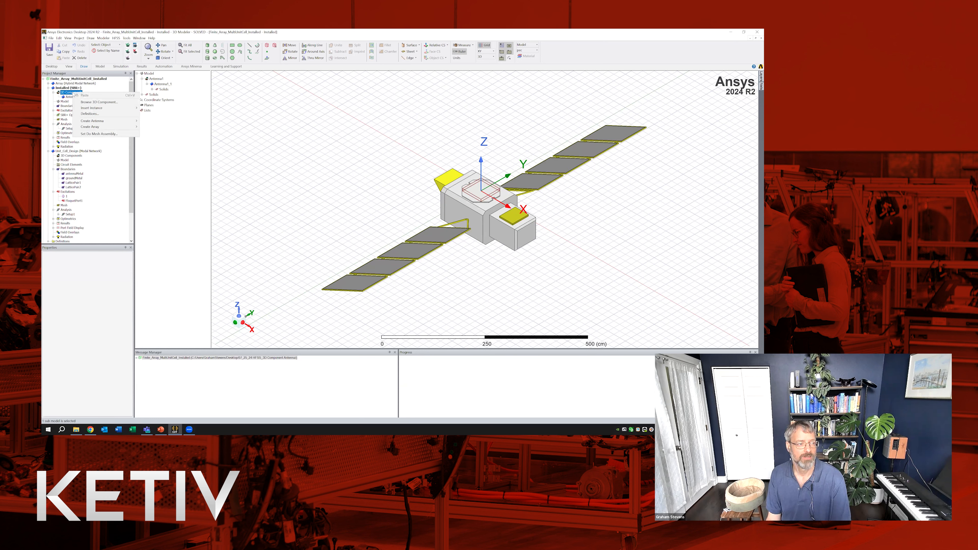
{"action": "mouse_move", "coordinate": [82, 121]}
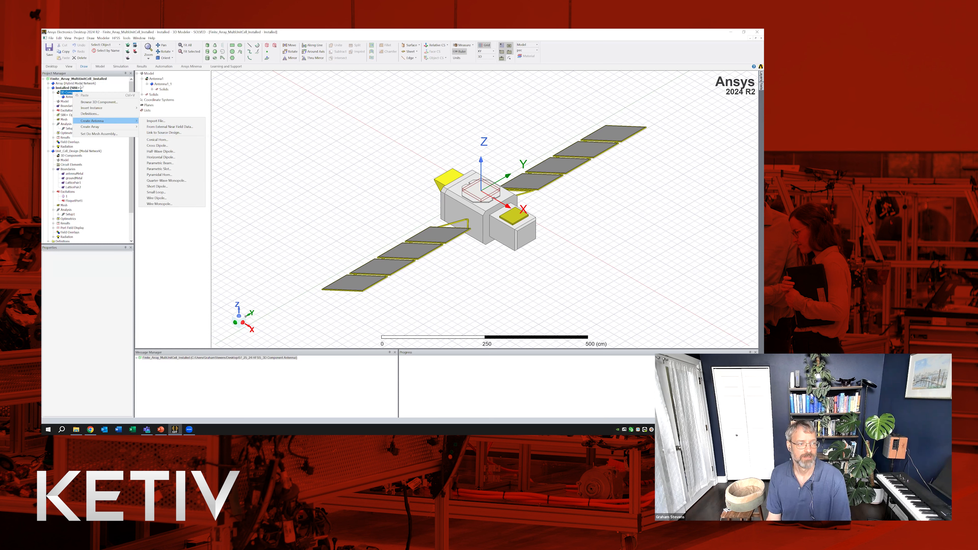
{"action": "left_click", "coordinate": [87, 124]}
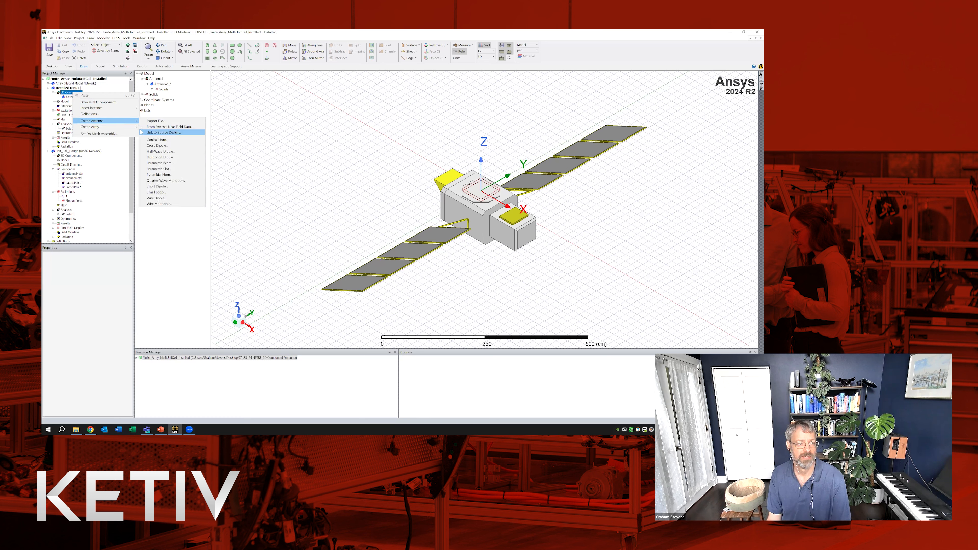
- Highlight the antenna component on the satellite, and list the excitations of the Installed design
{"action": "left_click", "coordinate": [65, 97]}
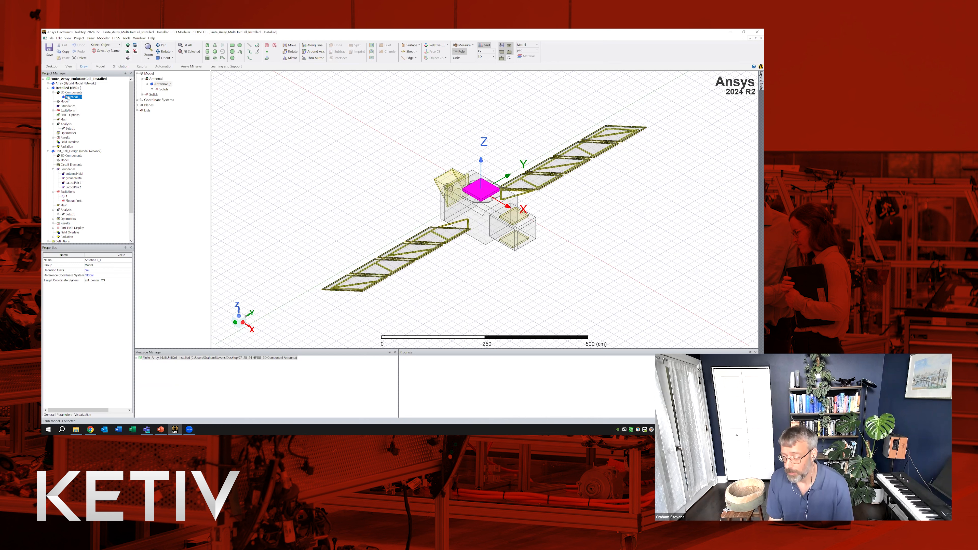
{"action": "left_click", "coordinate": [53, 111]}
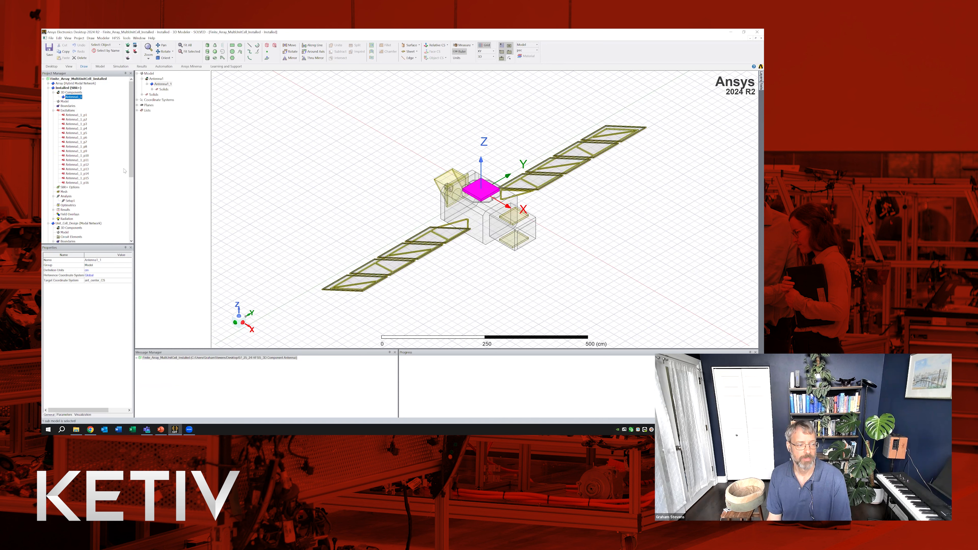
{"action": "left_click_drag", "start_coordinate": [131, 169], "coordinate": [132, 177]}
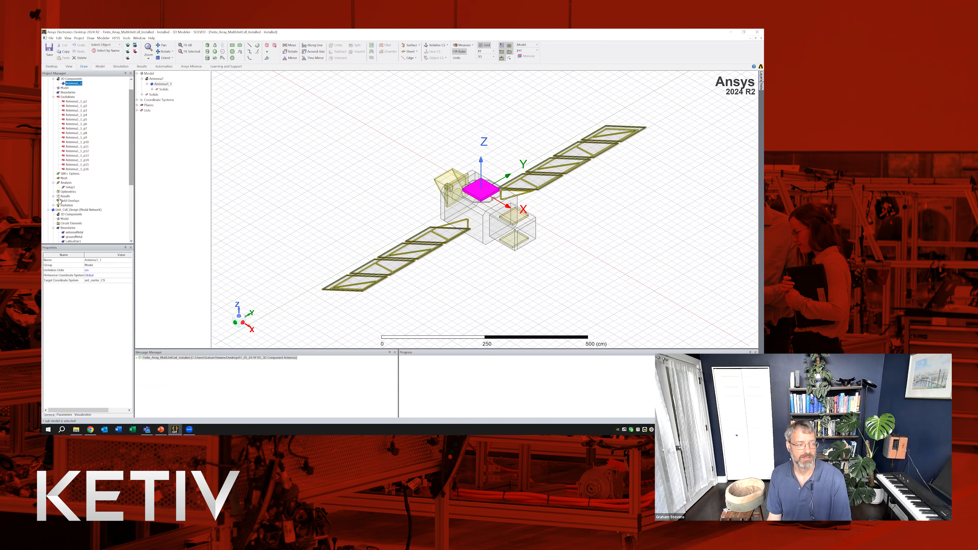
- Display Gain Plot 1 of the Installed design, and inspect the 3D gain pattern
{"action": "left_click", "coordinate": [53, 196]}
{"action": "double_click", "coordinate": [72, 201]}
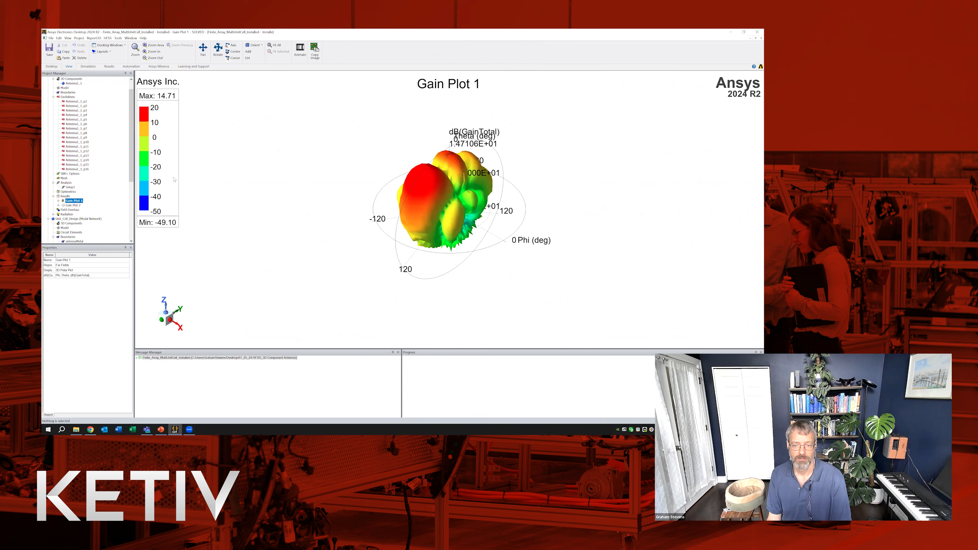
{"action": "left_click_drag", "start_coordinate": [281, 203], "coordinate": [279, 198]}
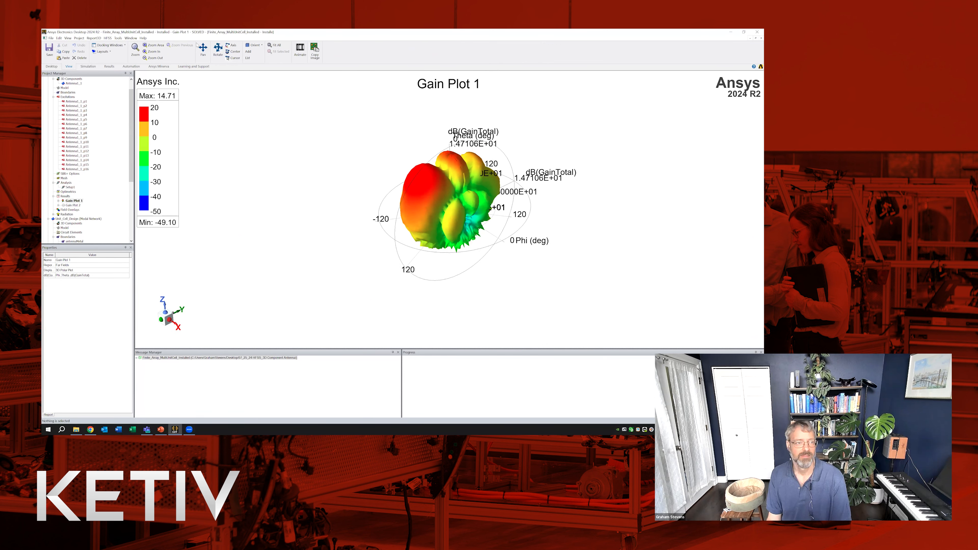
{"action": "left_click", "coordinate": [131, 38]}
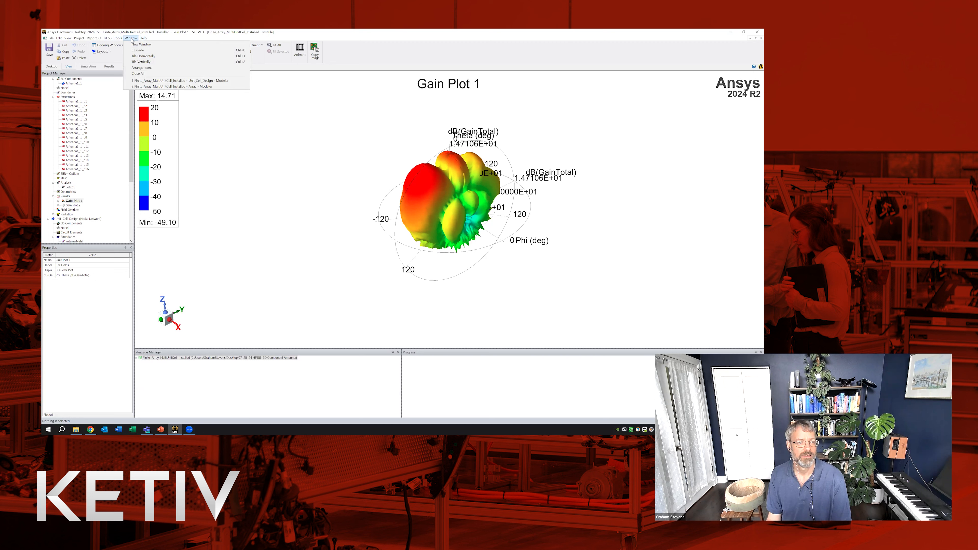
{"action": "left_click", "coordinate": [131, 32]}
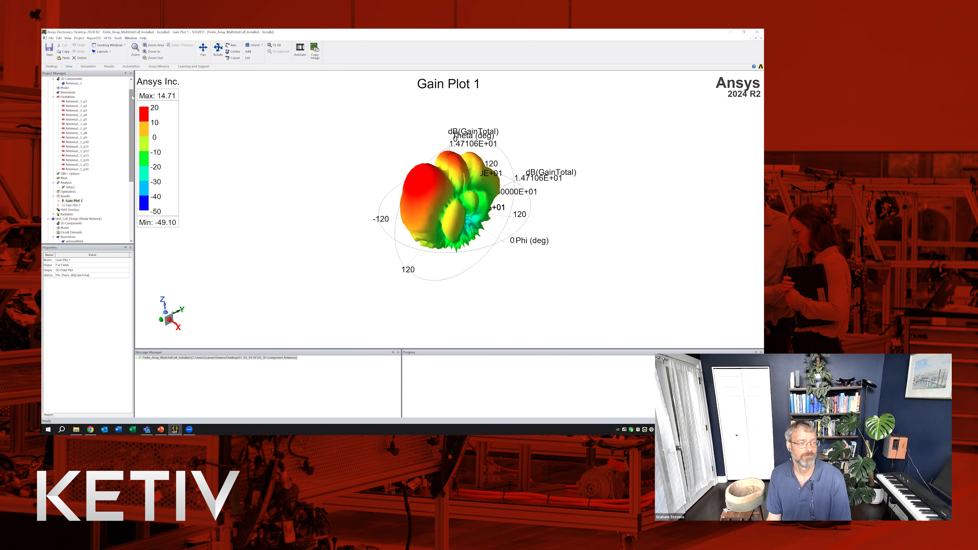
- Display Gain Plot 1 and Gain Plot 2 of the Array design for comparison, and return to the Array model window
{"action": "scroll", "coordinate": [131, 134], "scroll_direction": "up", "scroll_amount": 1}
{"action": "left_click", "coordinate": [49, 83]}
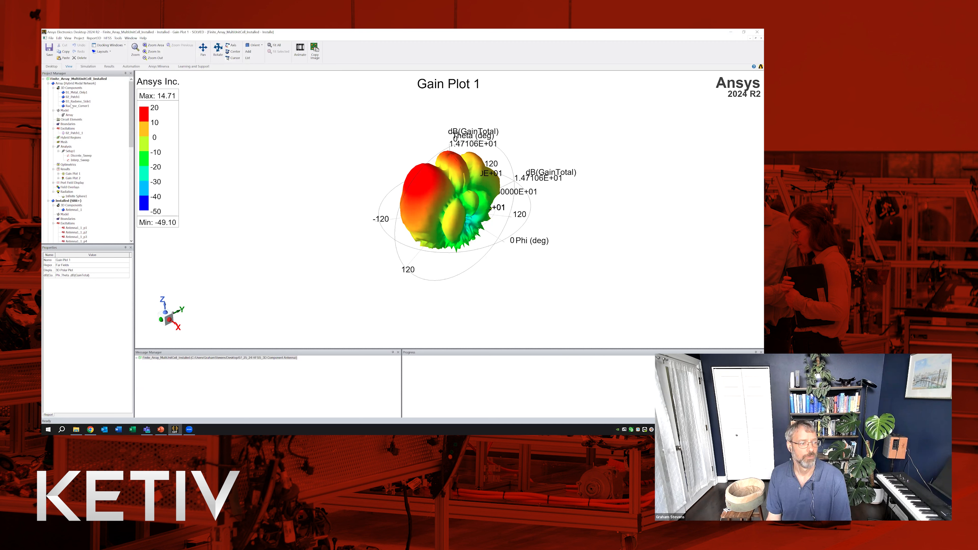
{"action": "double_click", "coordinate": [72, 173]}
{"action": "double_click", "coordinate": [73, 178]}
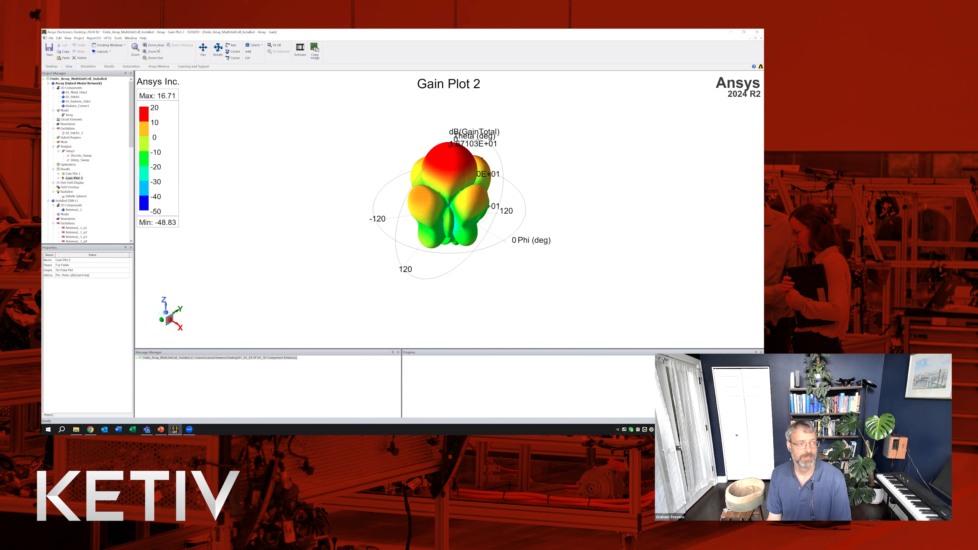
{"action": "left_click", "coordinate": [130, 37]}
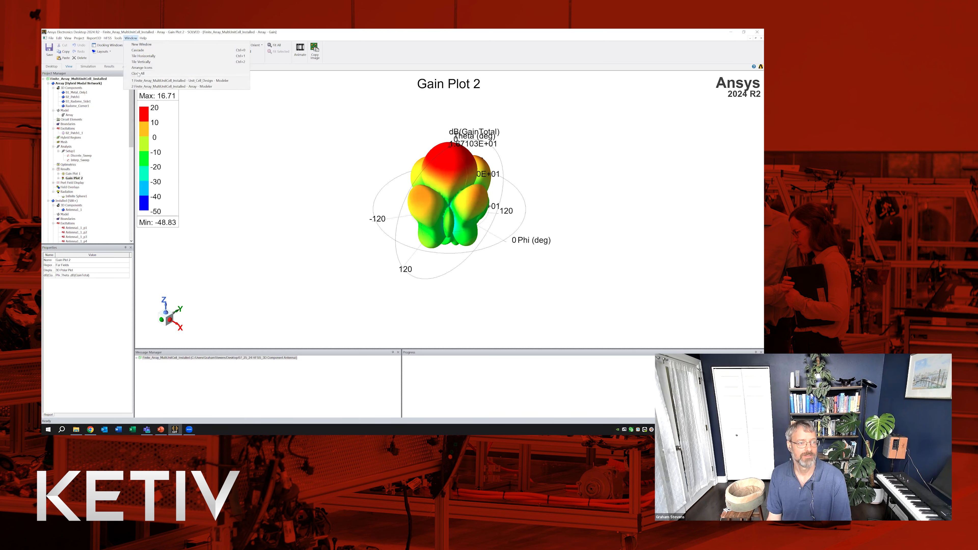
{"action": "left_click", "coordinate": [142, 86]}
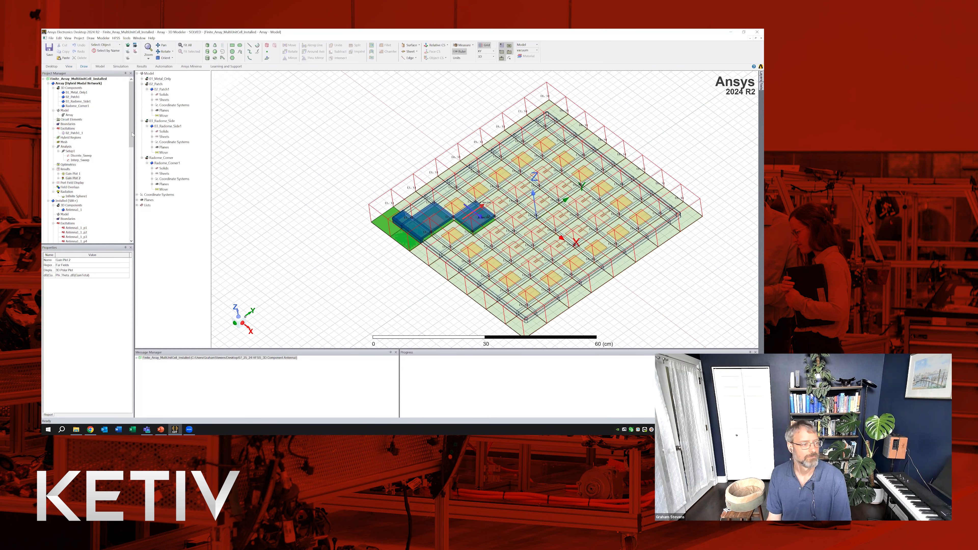
- Reopen Gain Plot 1 of the Installed design, and examine its gain lobes from another angle
{"action": "left_click_drag", "start_coordinate": [132, 139], "coordinate": [132, 189]}
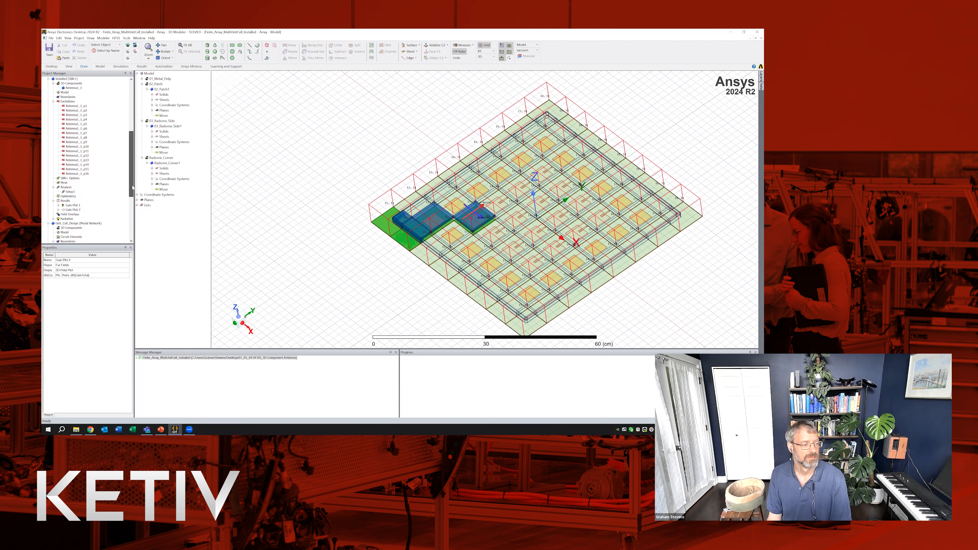
{"action": "double_click", "coordinate": [72, 205]}
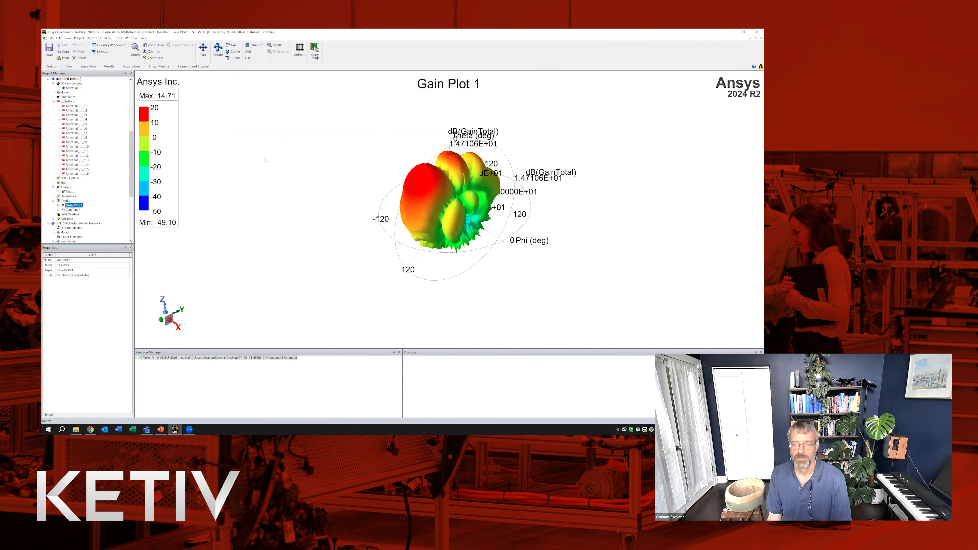
{"action": "left_click_drag", "start_coordinate": [557, 196], "coordinate": [532, 186]}
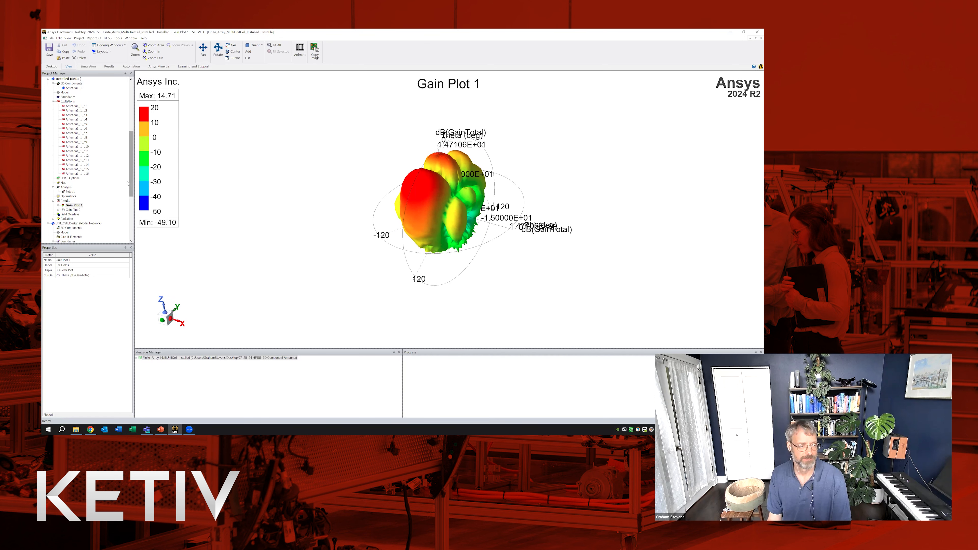
- Collapse the Installed and Array designs and the whole Finite_Array_MultiUnitCell_Installed project
{"action": "left_click_drag", "start_coordinate": [134, 176], "coordinate": [119, 141]}
{"action": "left_click", "coordinate": [48, 142]}
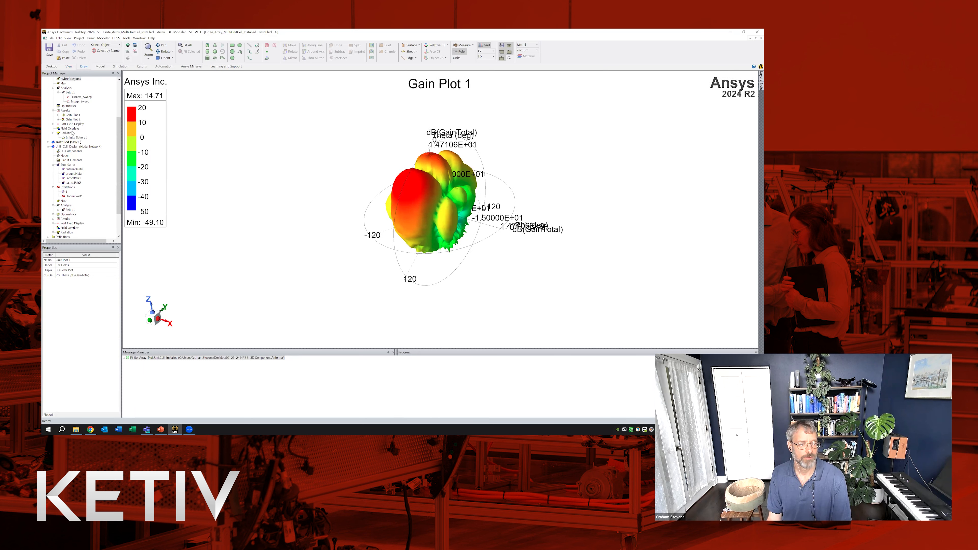
{"action": "left_click_drag", "start_coordinate": [119, 139], "coordinate": [115, 101]}
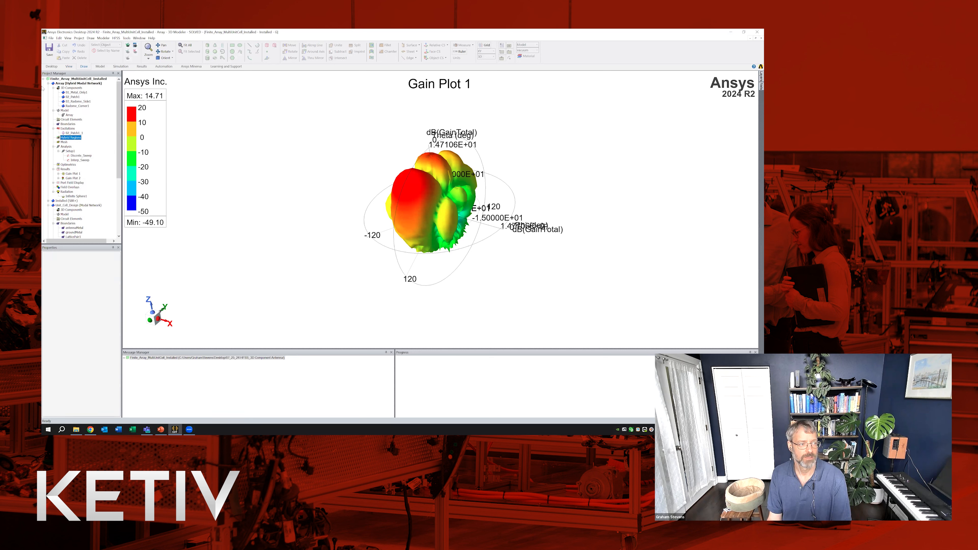
{"action": "left_click", "coordinate": [48, 83]}
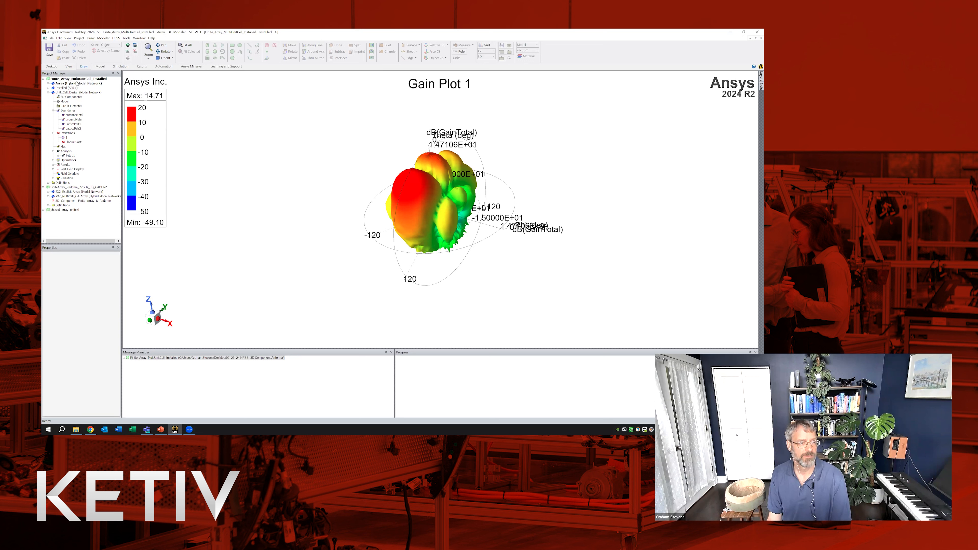
{"action": "left_click", "coordinate": [44, 79]}
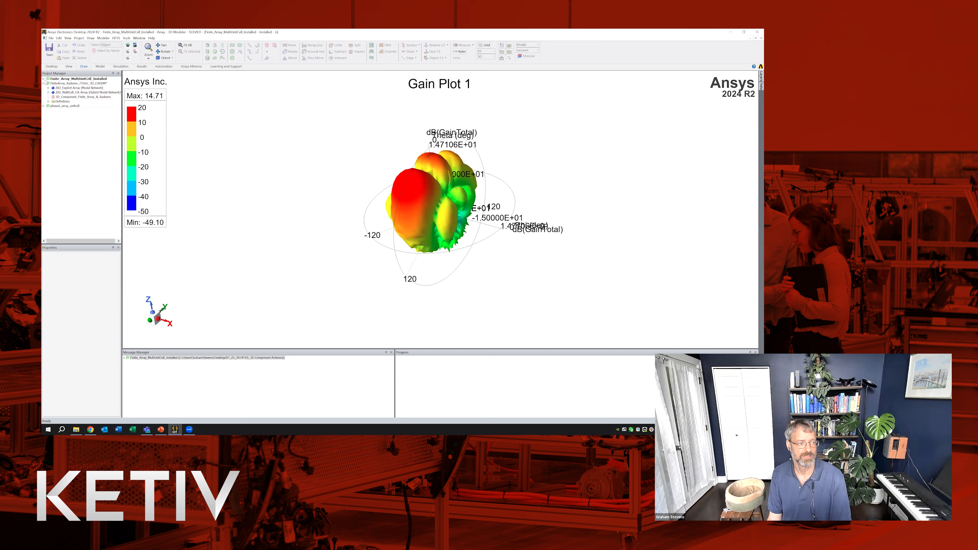
- Activate the FiniteArray_Radome_77GHz_3D_CADDM project, and open its 2X2_Explicit Array design
{"action": "double_click", "coordinate": [61, 84]}
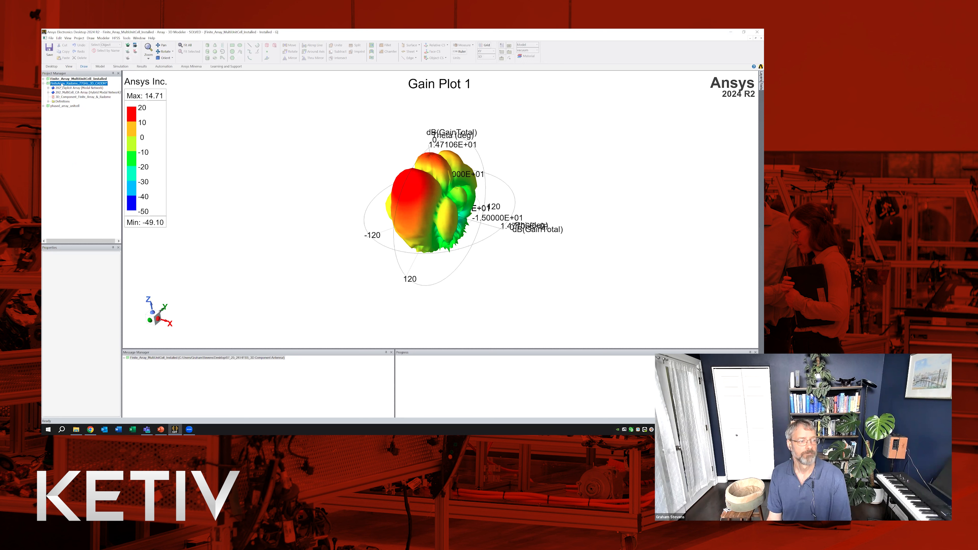
{"action": "left_click", "coordinate": [43, 83]}
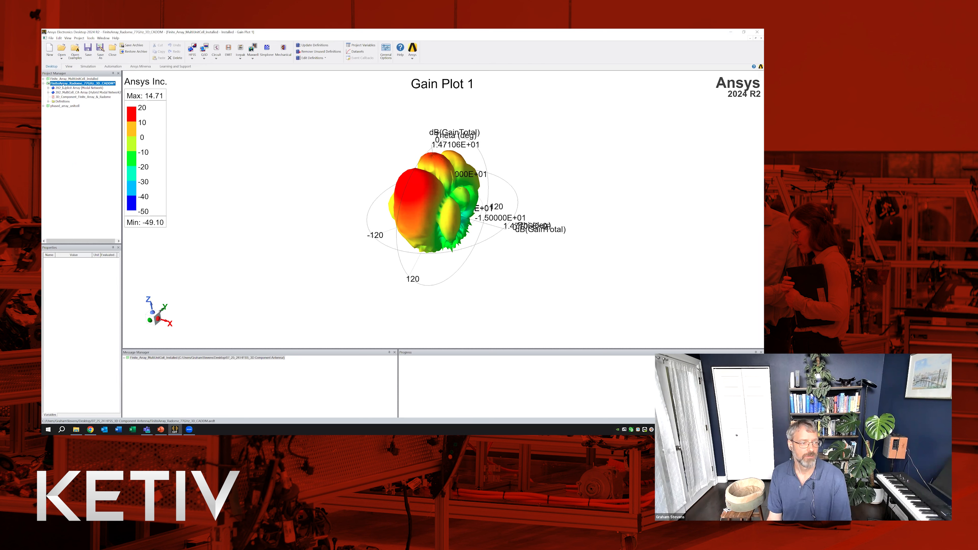
{"action": "double_click", "coordinate": [63, 84]}
{"action": "left_click", "coordinate": [43, 83]}
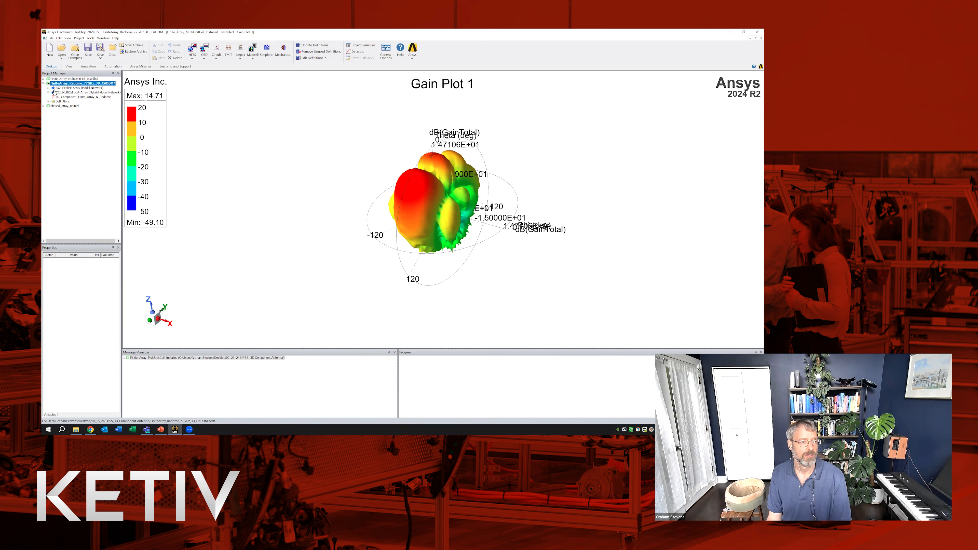
{"action": "double_click", "coordinate": [70, 88]}
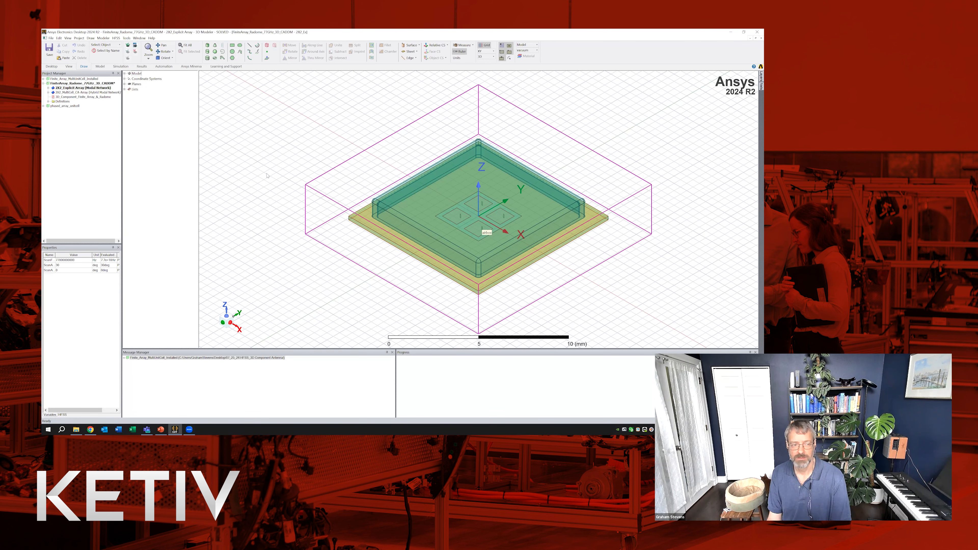
- Expand the explicit array's solids by material, and inspect the radome and array geometry up close
{"action": "left_click", "coordinate": [124, 73]}
{"action": "left_click", "coordinate": [130, 79]}
{"action": "left_click", "coordinate": [135, 84]}
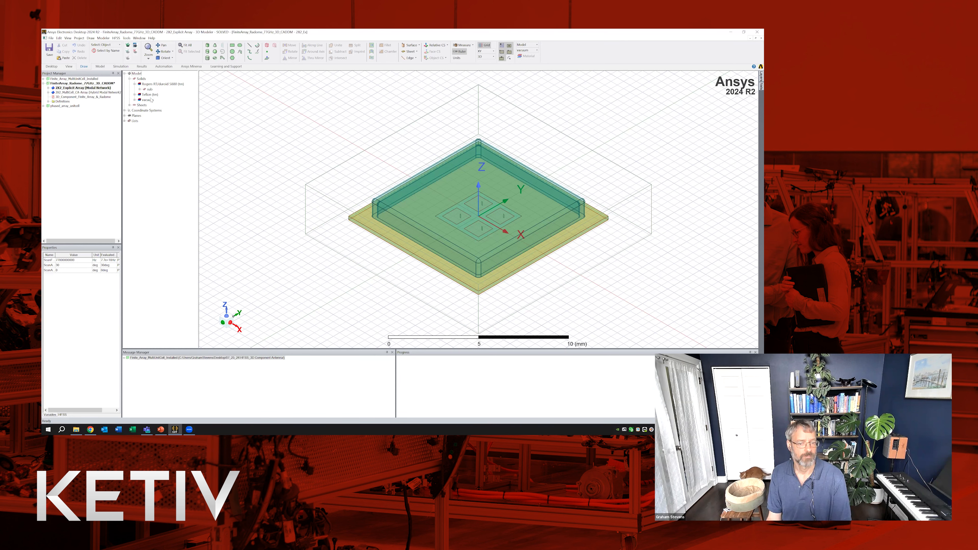
{"action": "scroll", "coordinate": [419, 216], "scroll_direction": "up", "scroll_amount": 1}
- Open the 2X2_MultiCell_CA-Array design with its 3D components, and visualize the full component array
{"action": "left_click", "coordinate": [48, 92]}
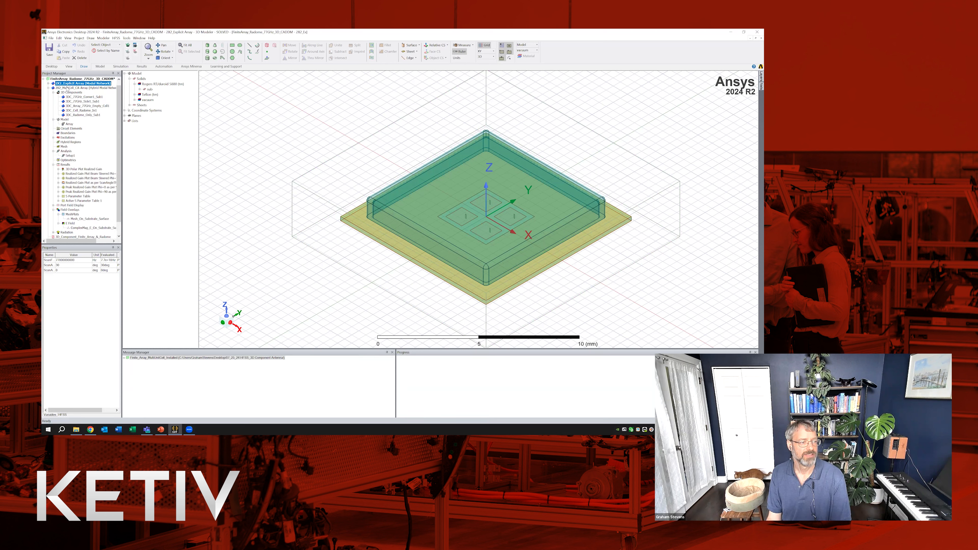
{"action": "left_click", "coordinate": [66, 88]}
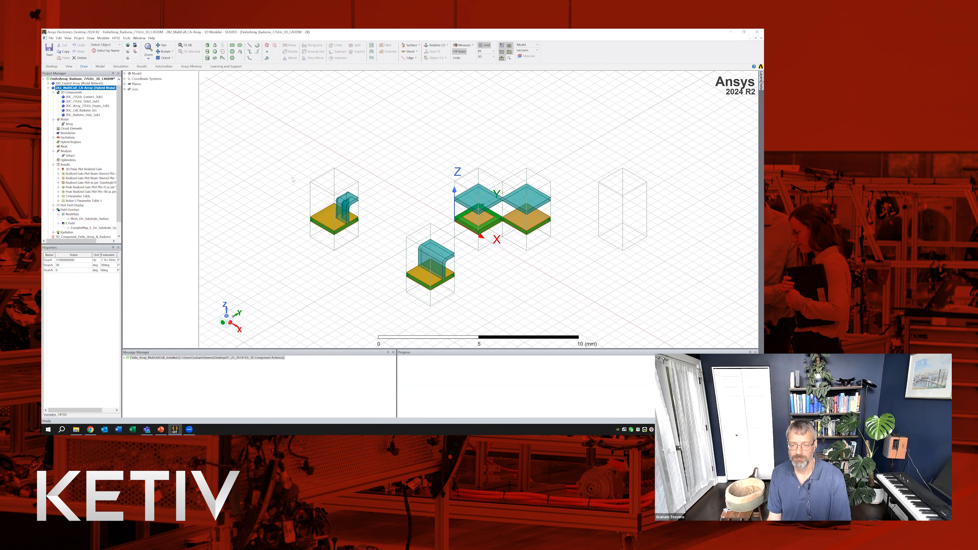
{"action": "right_click", "coordinate": [69, 124]}
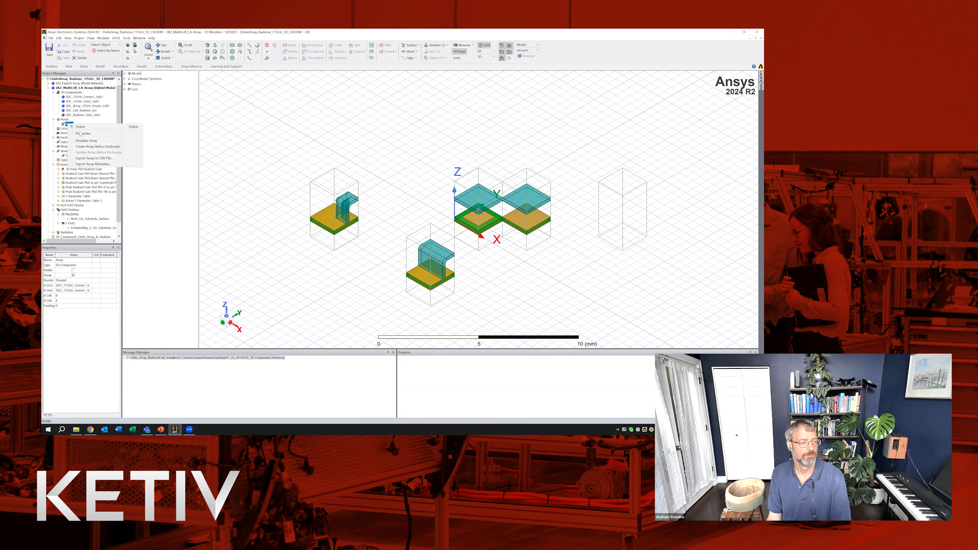
{"action": "left_click", "coordinate": [86, 141]}
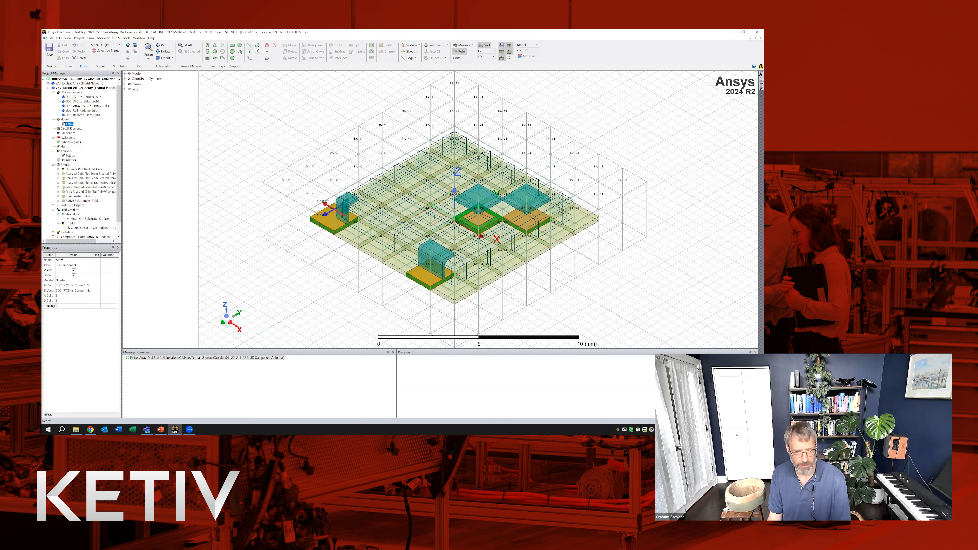
- Review the unit cell layout in the 3D component array's properties, and leave it without changes
{"action": "right_click", "coordinate": [73, 125]}
{"action": "left_click", "coordinate": [82, 133]}
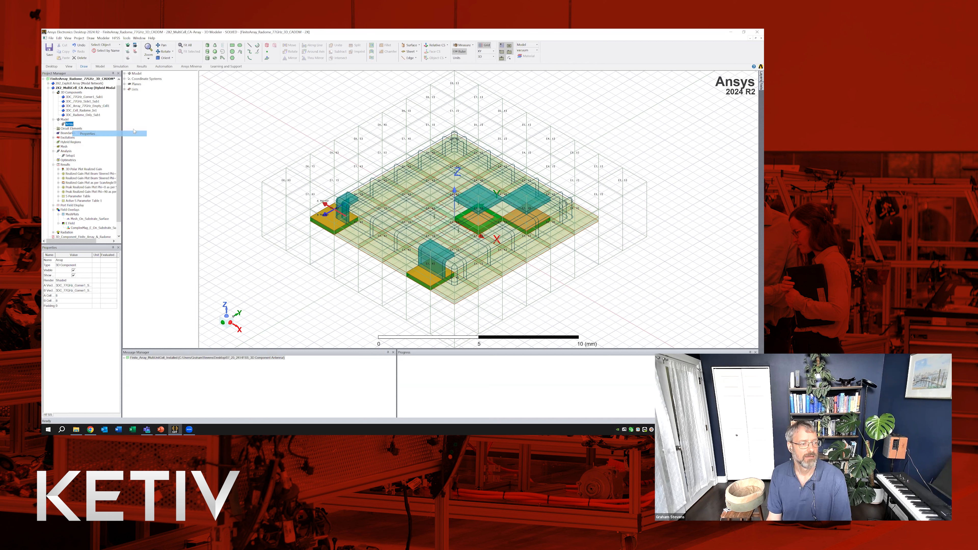
{"action": "left_click", "coordinate": [214, 128]}
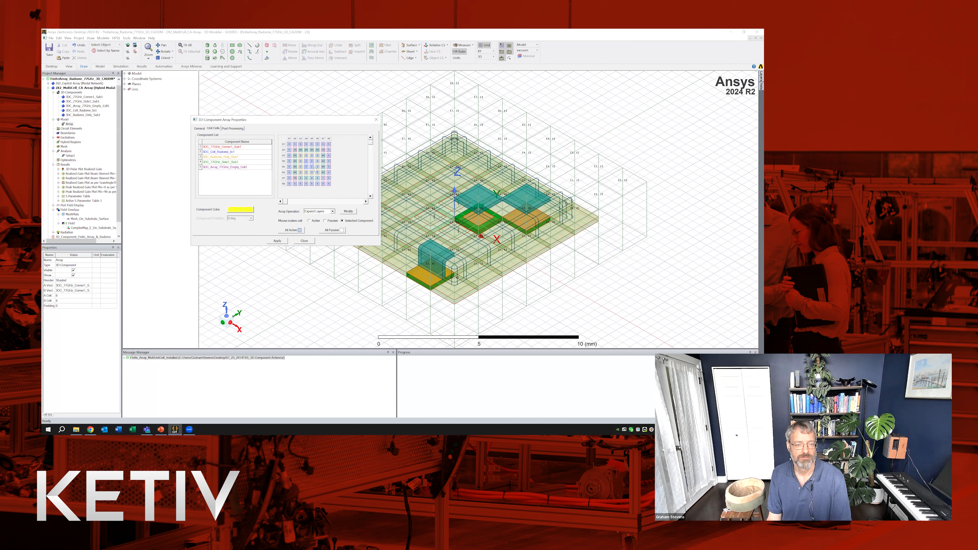
{"action": "left_click", "coordinate": [309, 241]}
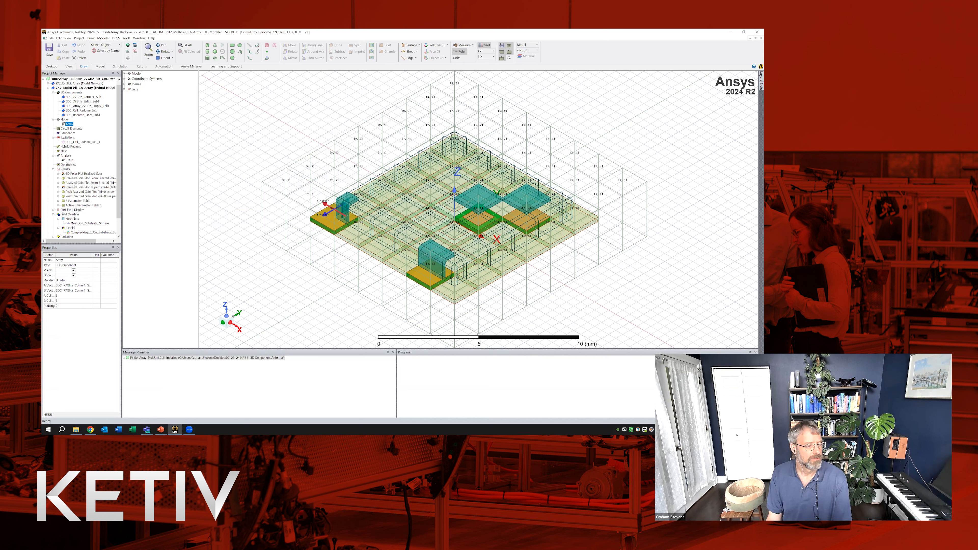
- Review Setup1's general, mesh/solution, adaptive and advanced solution options, and leave the setup without changes
{"action": "right_click", "coordinate": [68, 160]}
{"action": "left_click", "coordinate": [79, 186]}
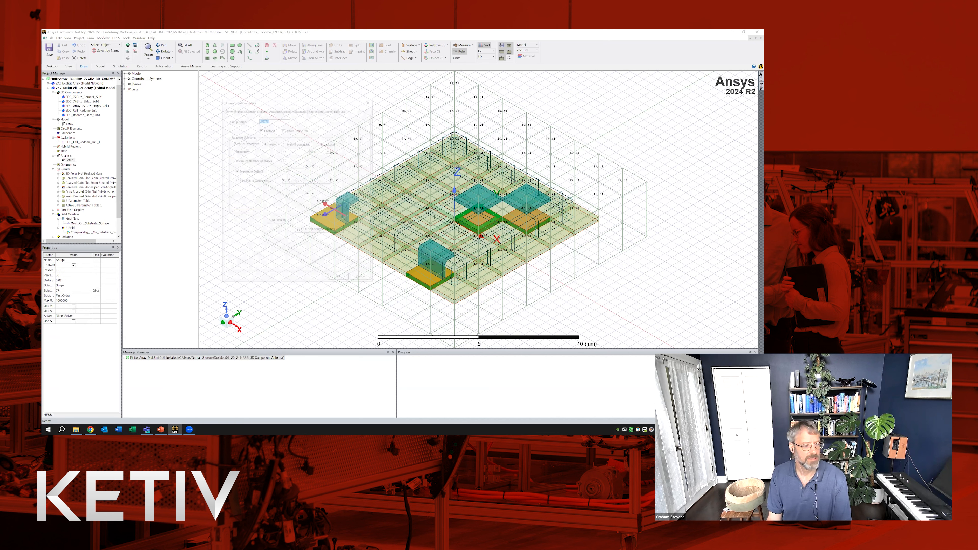
{"action": "left_click", "coordinate": [248, 110]}
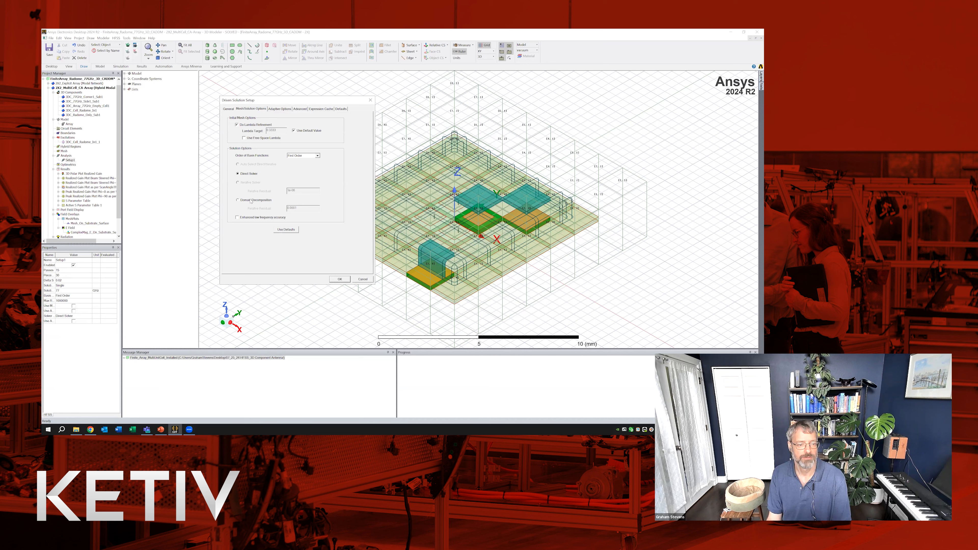
{"action": "left_click", "coordinate": [228, 109]}
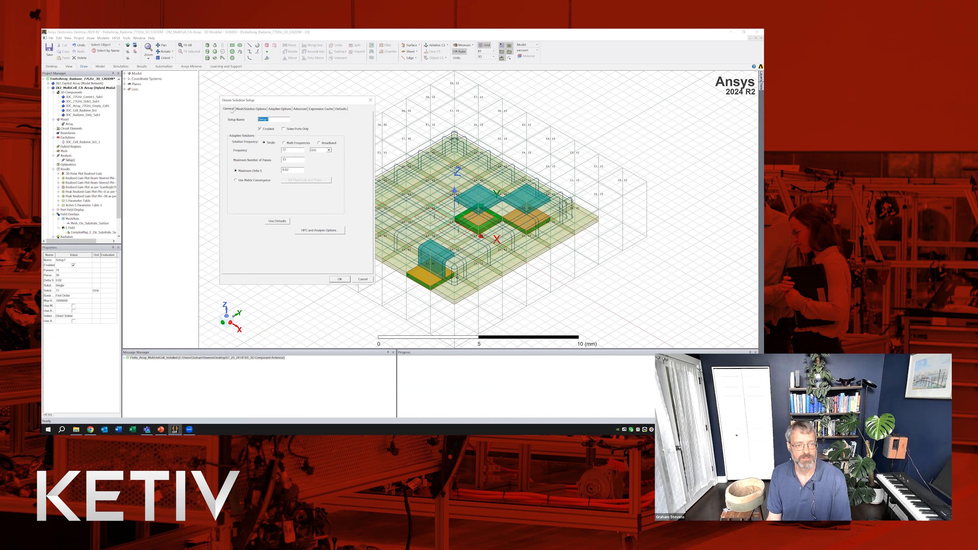
{"action": "left_click", "coordinate": [280, 110]}
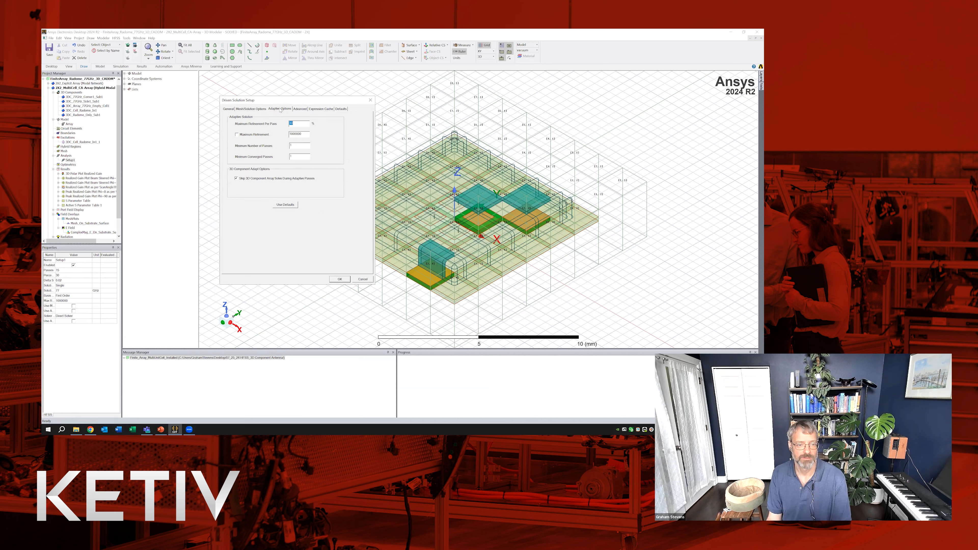
{"action": "left_click", "coordinate": [299, 109]}
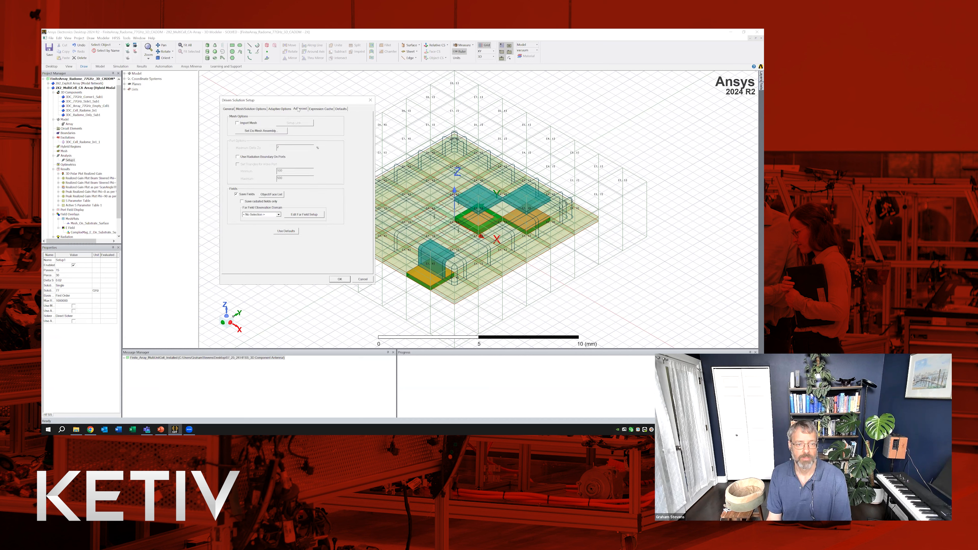
{"action": "left_click", "coordinate": [360, 279]}
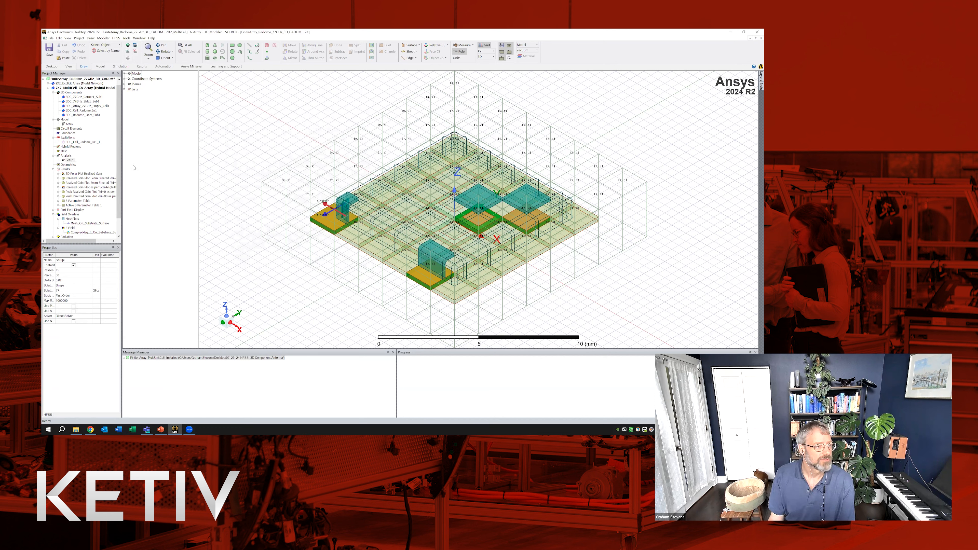
- Widen the project tree area to read the result names, view the S Parameter Table report, and return to the 3D model
{"action": "left_click_drag", "start_coordinate": [122, 162], "coordinate": [156, 160]}
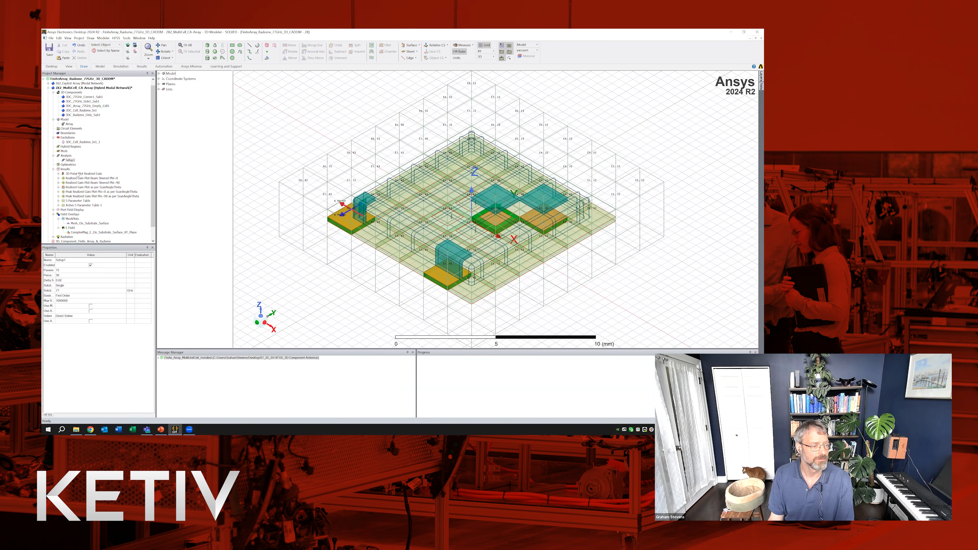
{"action": "double_click", "coordinate": [77, 201]}
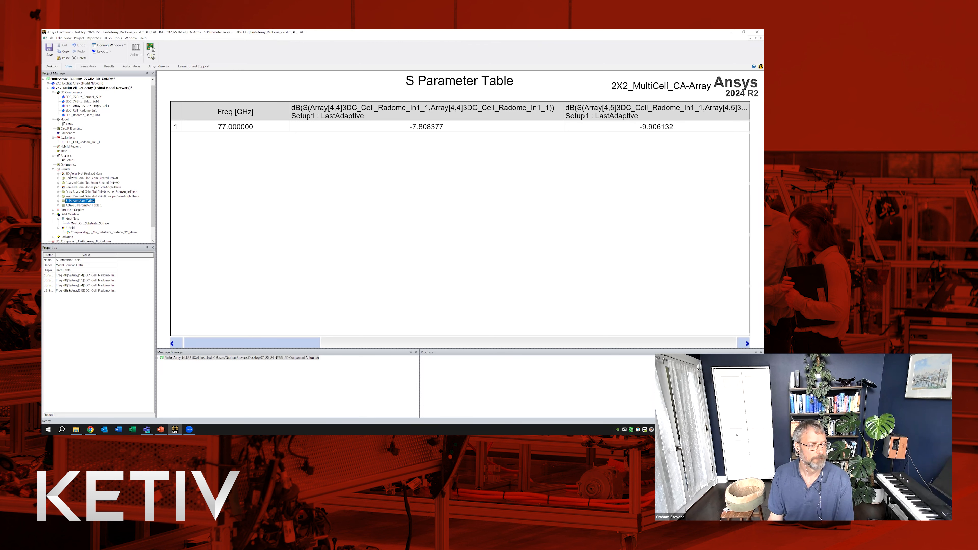
{"action": "left_click_drag", "start_coordinate": [156, 170], "coordinate": [144, 170]}
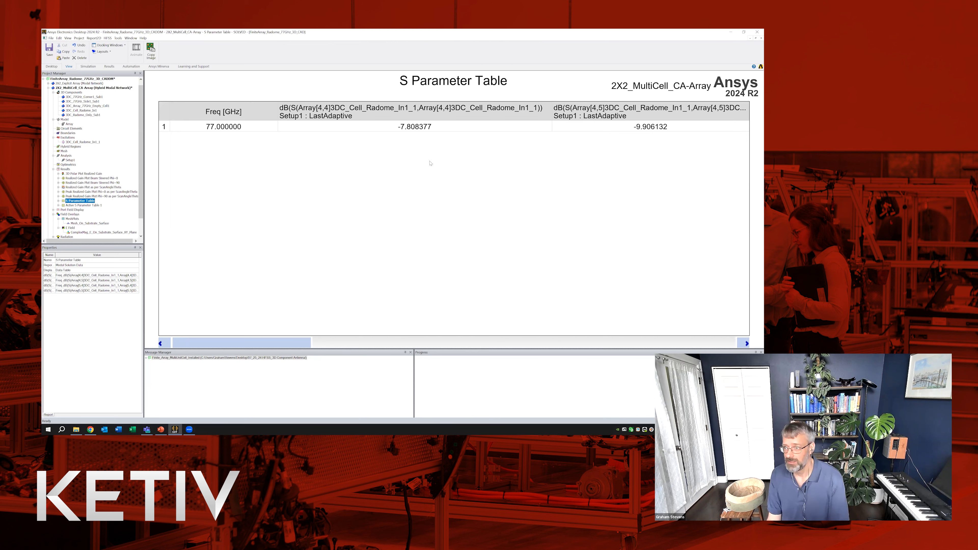
{"action": "left_click", "coordinate": [760, 39]}
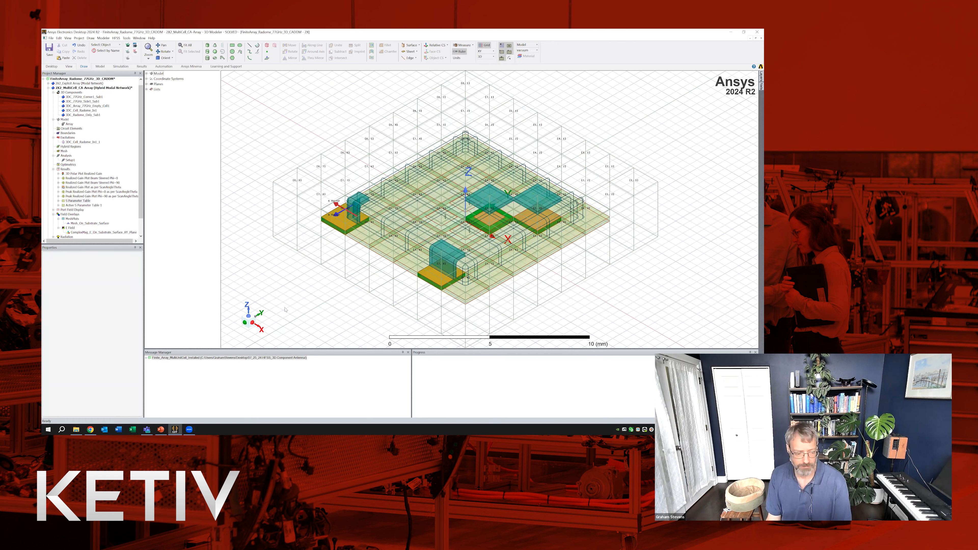
- Switch to the PowerPoint presentation, start the slide show from the Demonstration slide, and advance to the FA-DDM comparison slide
{"action": "left_click", "coordinate": [161, 429]}
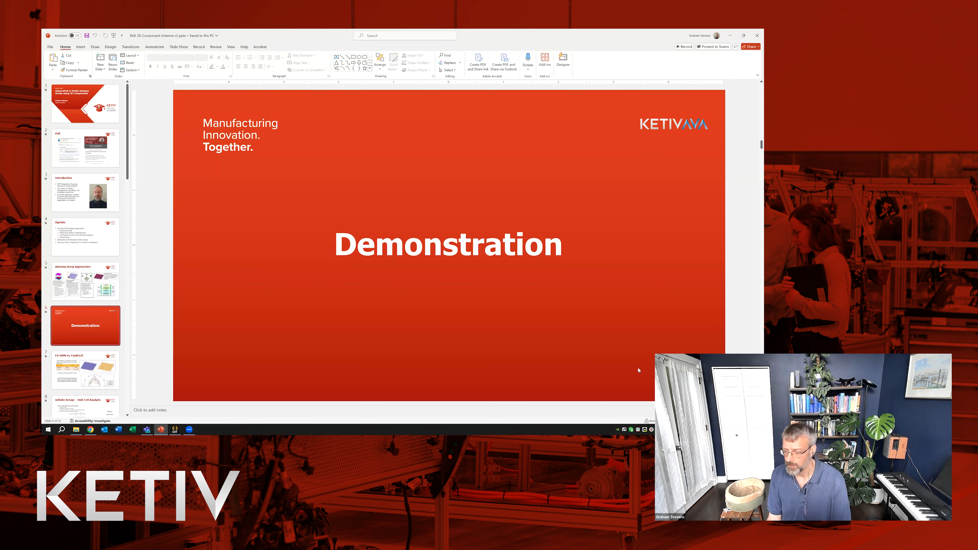
{"action": "key", "text": "shift+F5"}
{"action": "key", "text": "Right"}
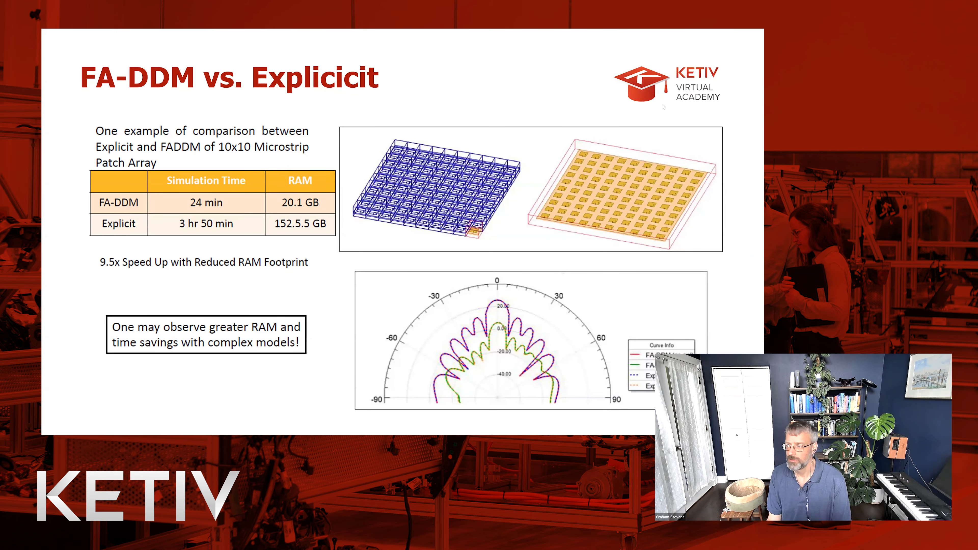